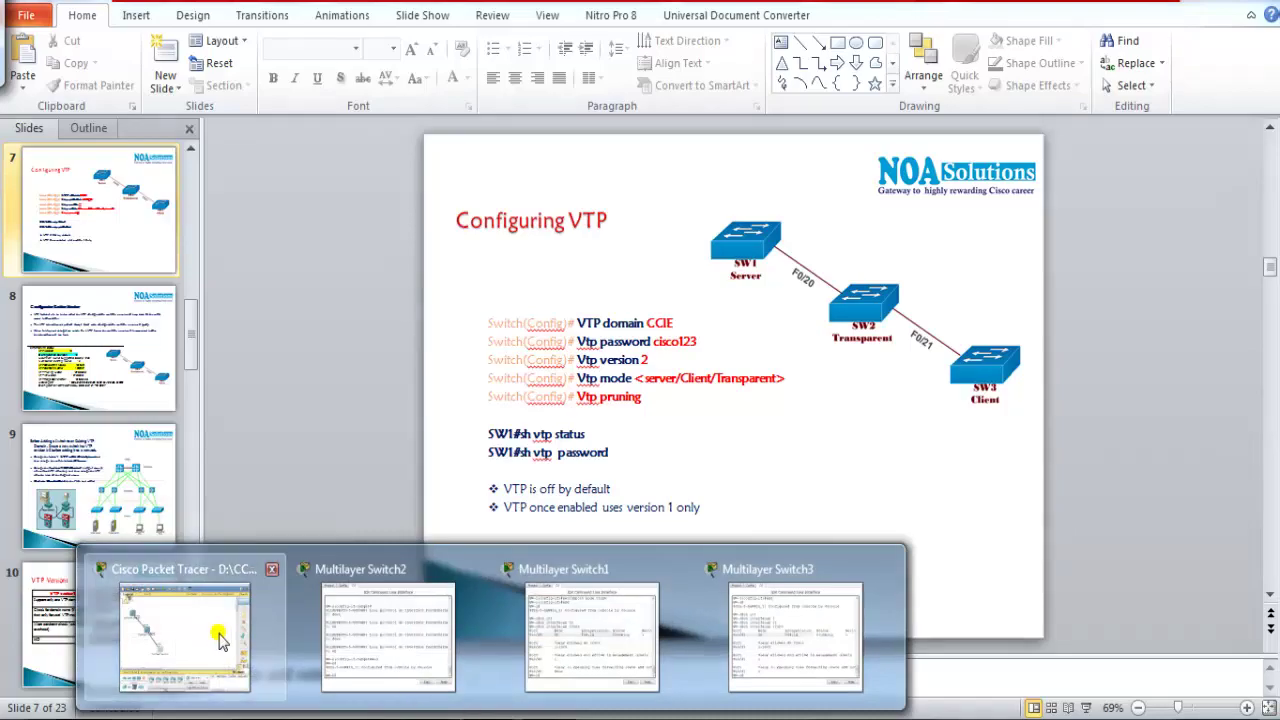
Bring the Cisco Packet Tracer lab window in front of the PowerPoint 'Configuring VTP' slide.
{"action": "left_click", "coordinate": [217, 646]}
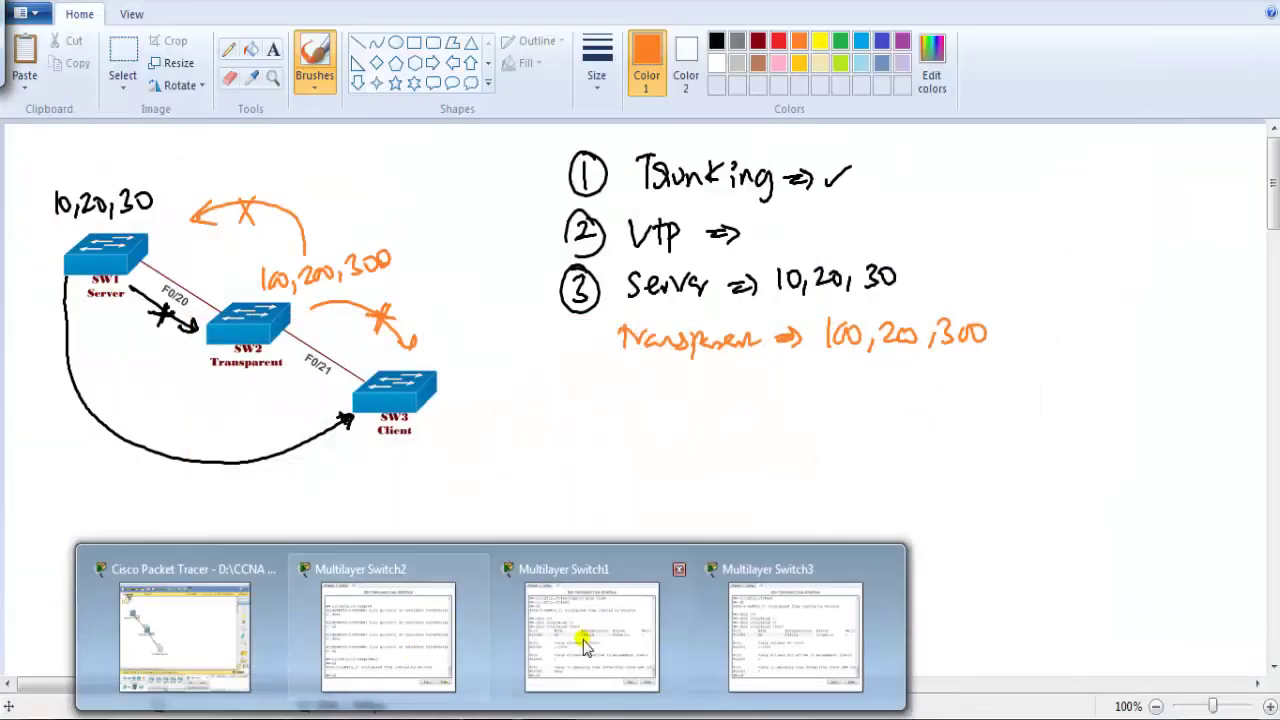
Open Multilayer Switch1's console and enter global configuration mode with conf t.
{"action": "left_click", "coordinate": [586, 637]}
{"action": "left_click", "coordinate": [683, 388]}
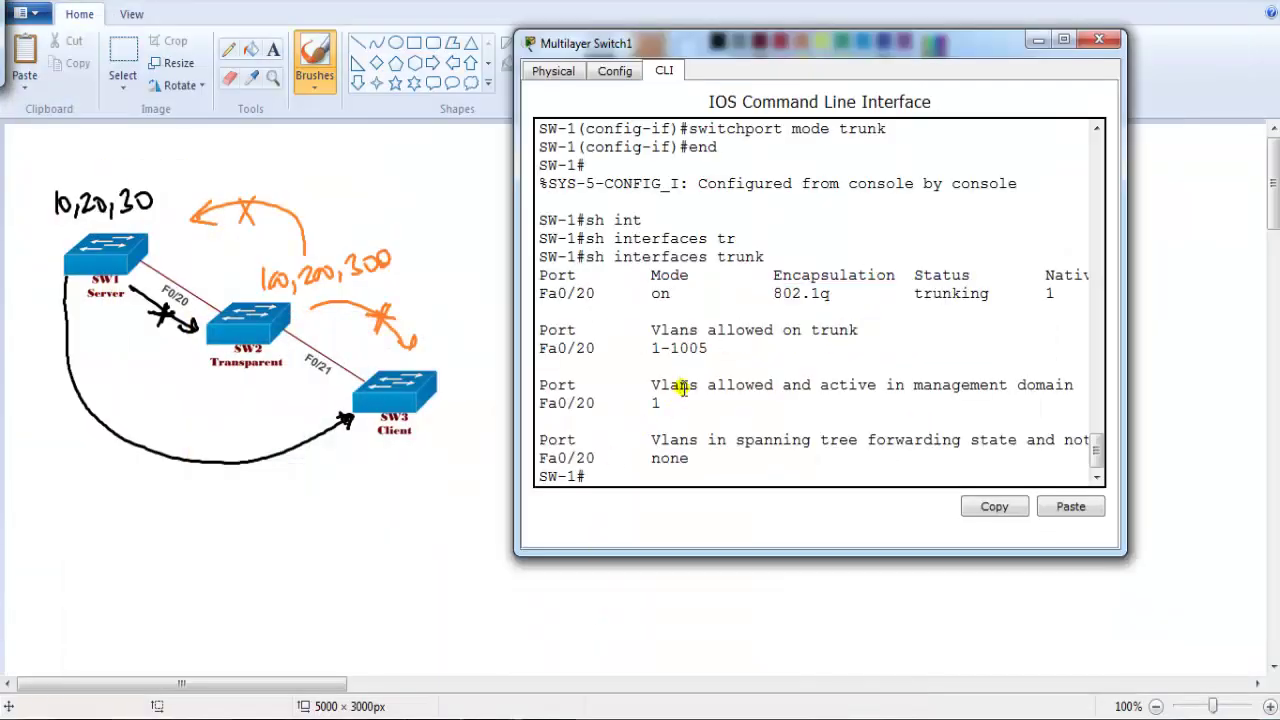
{"action": "key", "text": "Return"}
{"action": "key", "text": "Return"}
{"action": "type", "text": "cpncf"}
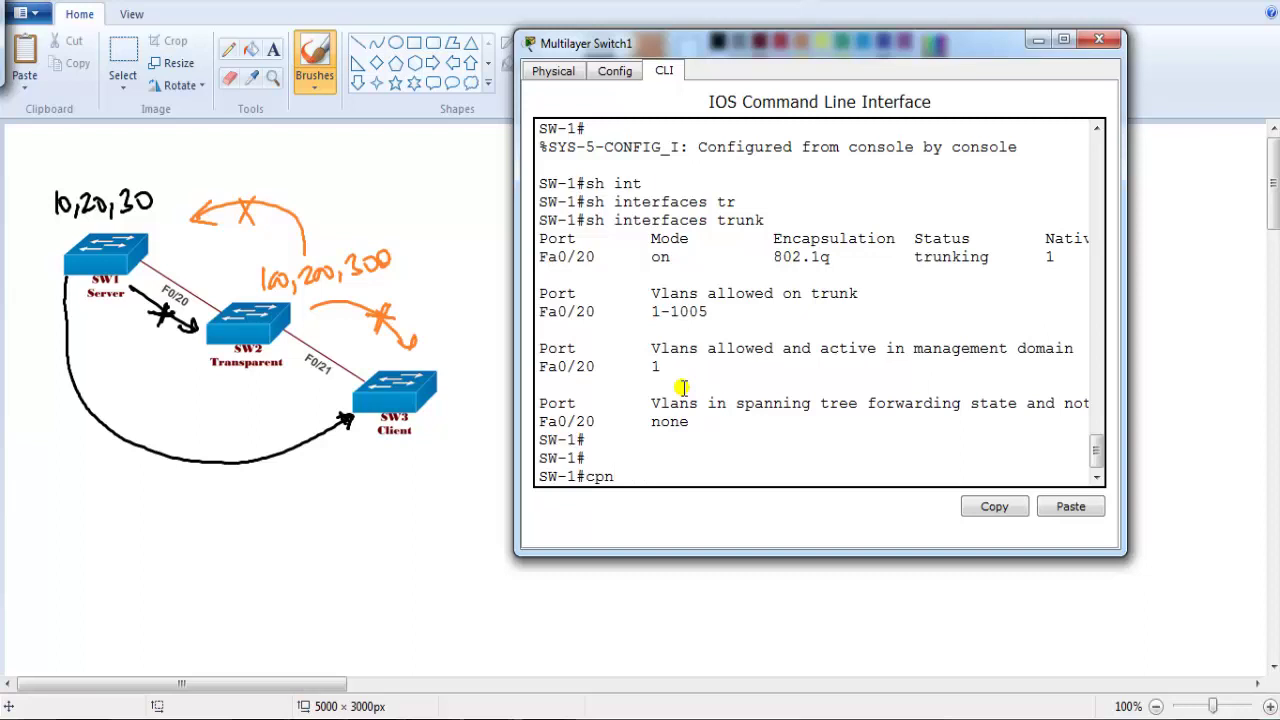
{"action": "key", "text": "Return"}
{"action": "type", "text": "conf t"}
{"action": "key", "text": "Return"}
{"action": "key", "text": "Return"}
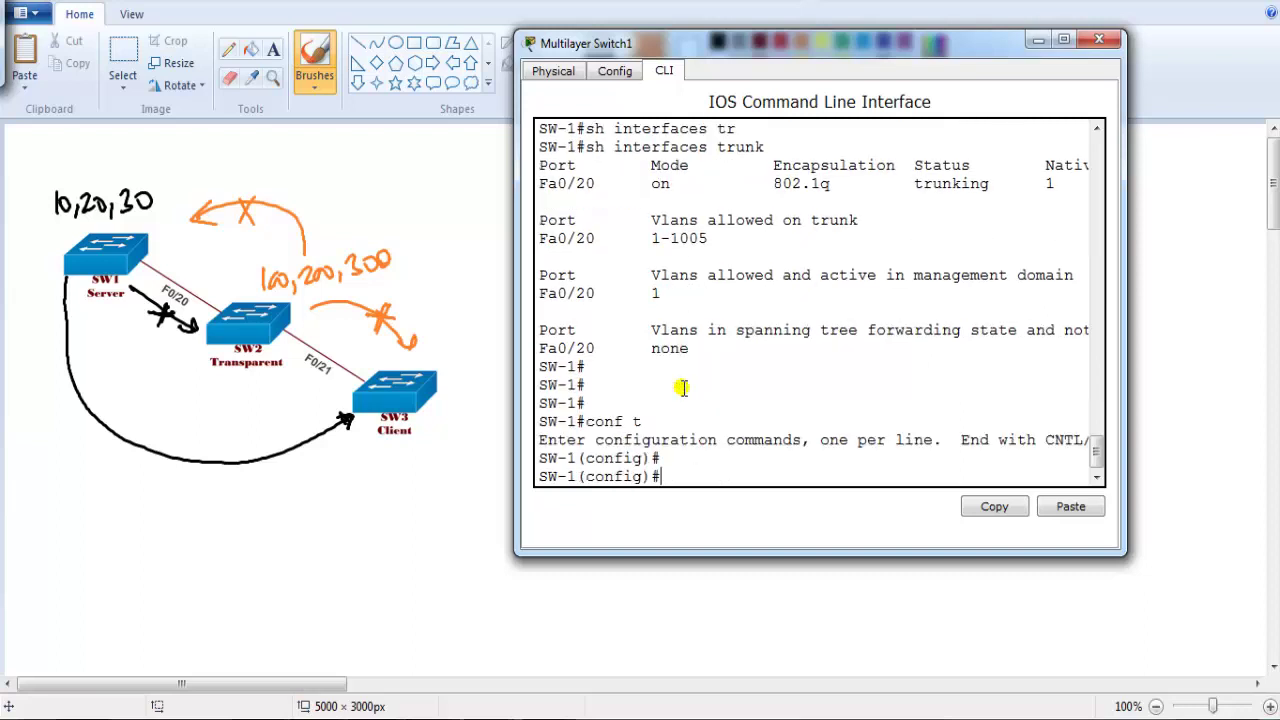
Set SW-1's VTP domain to CCIE and make it a VTP server.
{"action": "type", "text": "vtp do"}
{"action": "key", "text": "Tab"}
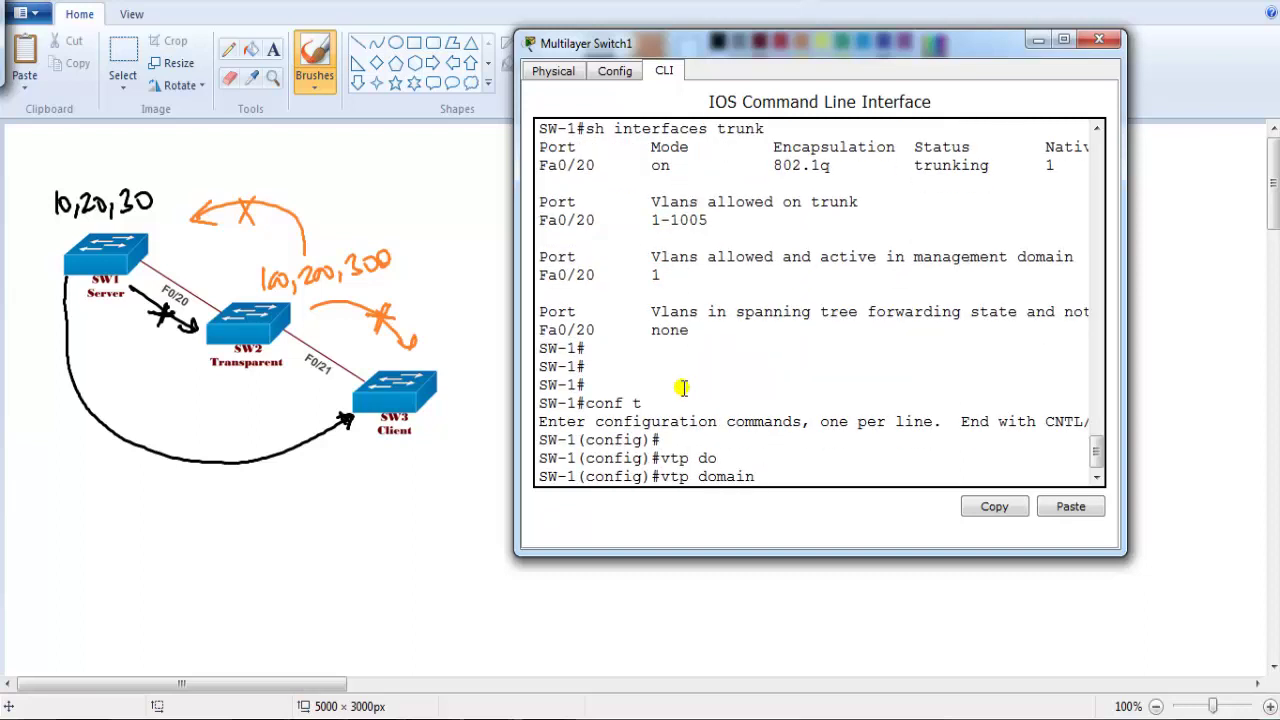
{"action": "key", "text": "Return"}
{"action": "type", "text": "vtp mo"}
{"action": "key", "text": "Tab"}
{"action": "type", "text": "s"}
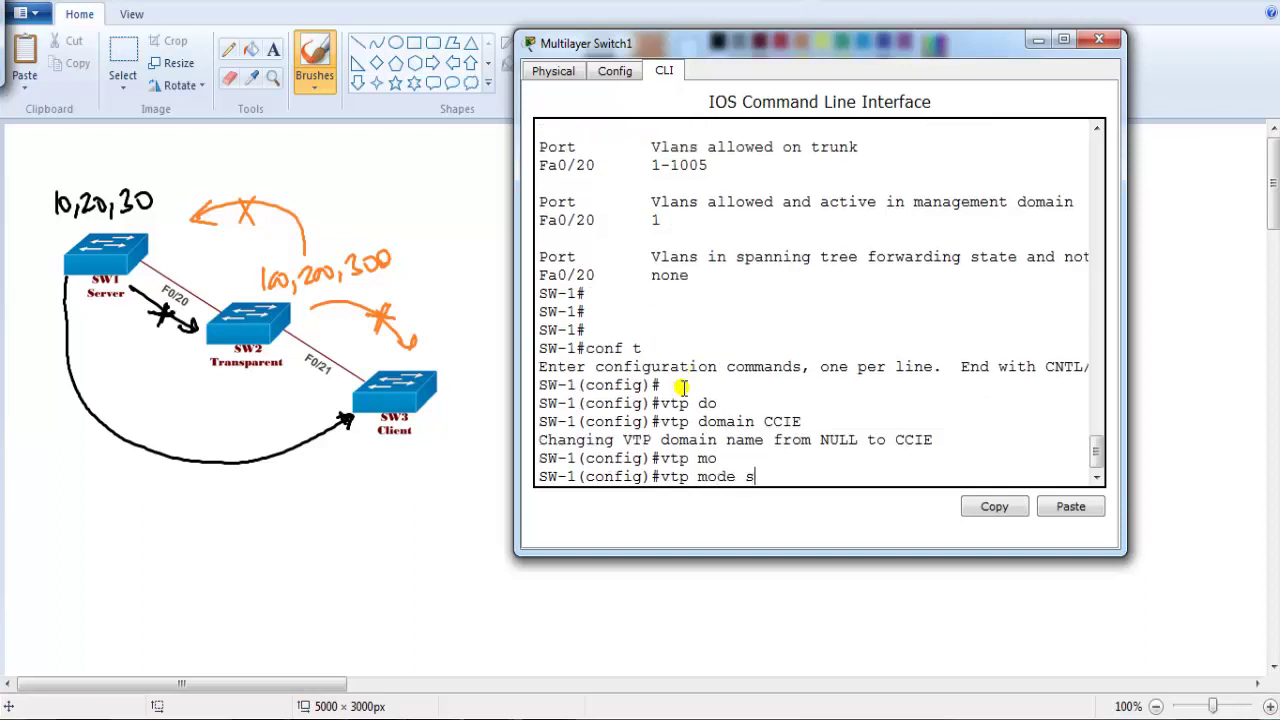
{"action": "type", "text": "er"}
{"action": "key", "text": "Tab"}
{"action": "key", "text": "Return"}
{"action": "key", "text": "Return"}
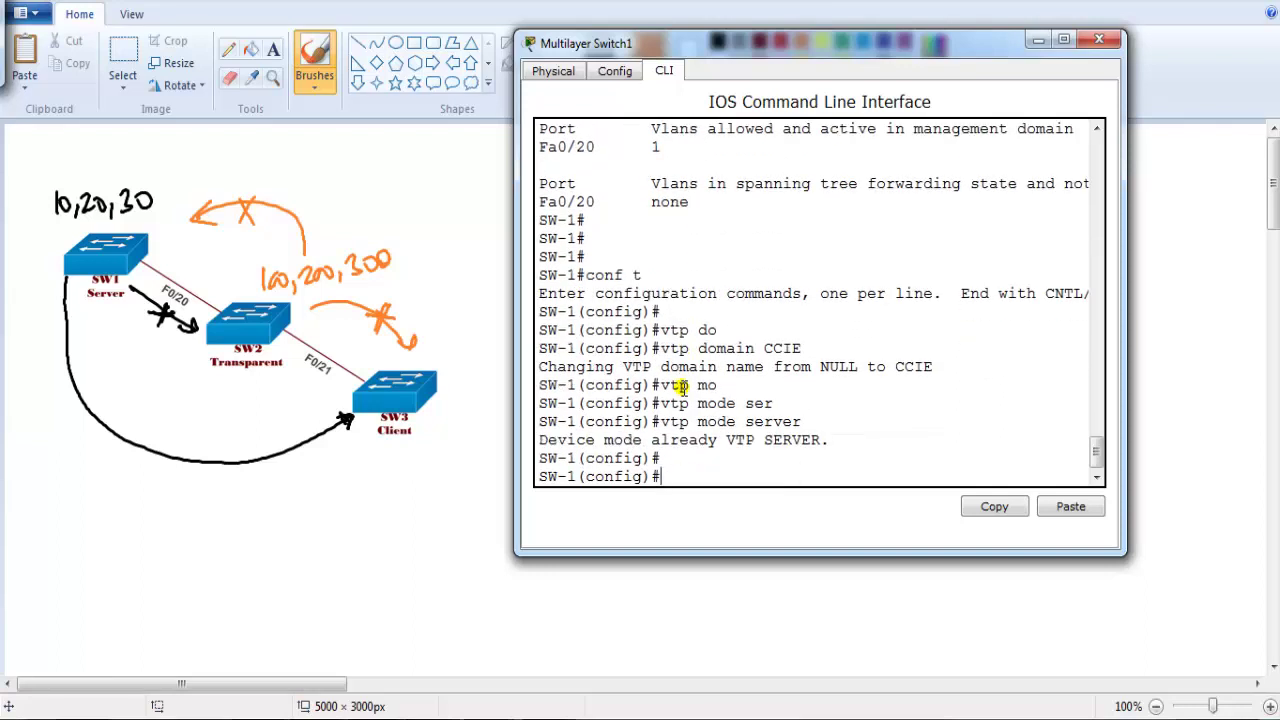
Give SW-1 the shared VTP password and switch it to VTP version 2.
{"action": "type", "text": "vtp mo"}
{"action": "key", "text": "Tab"}
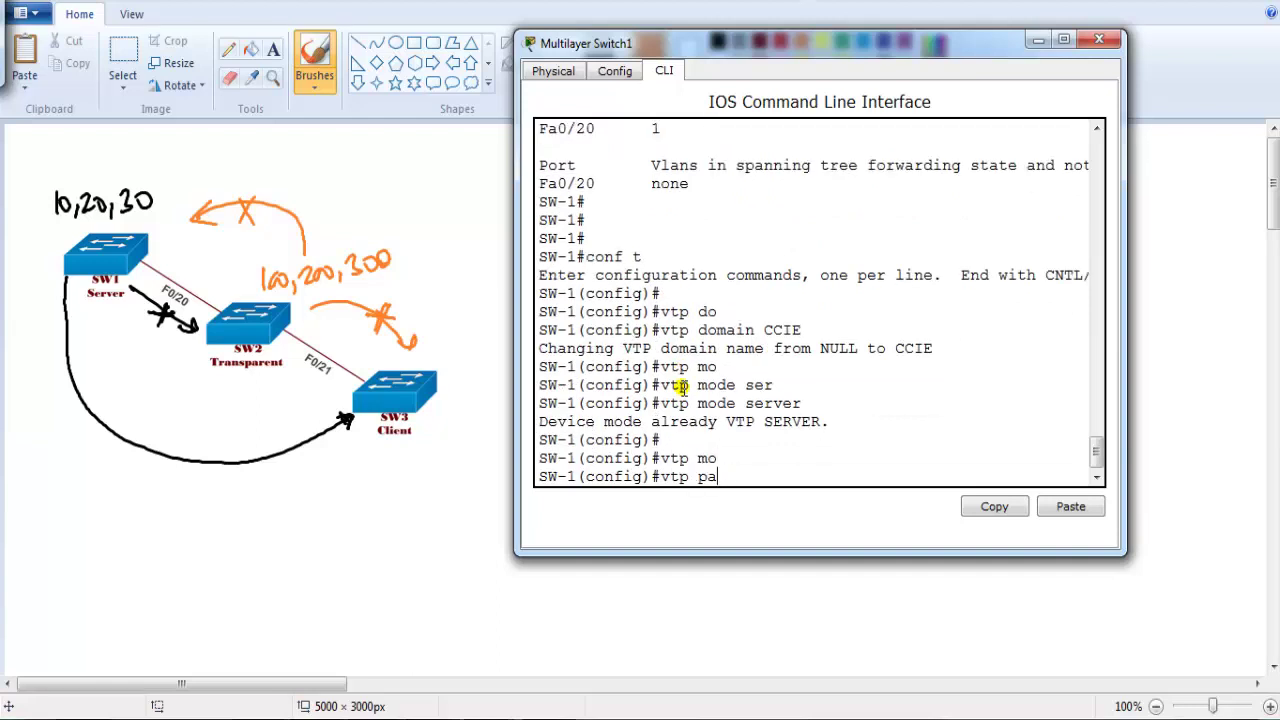
{"action": "key", "text": "Tab"}
{"action": "type", "text": "cisco123"}
{"action": "key", "text": "Return"}
{"action": "type", "text": "vtp version 2"}
{"action": "key", "text": "Tab"}
{"action": "type", "text": "2"}
{"action": "key", "text": "Return"}
Exit configuration mode and display SW-1's VTP status.
{"action": "type", "text": "e"}
{"action": "key", "text": "Tab"}
{"action": "key", "text": "Return"}
{"action": "type", "text": "sh vtp st"}
{"action": "key", "text": "Tab"}
{"action": "key", "text": "Return"}
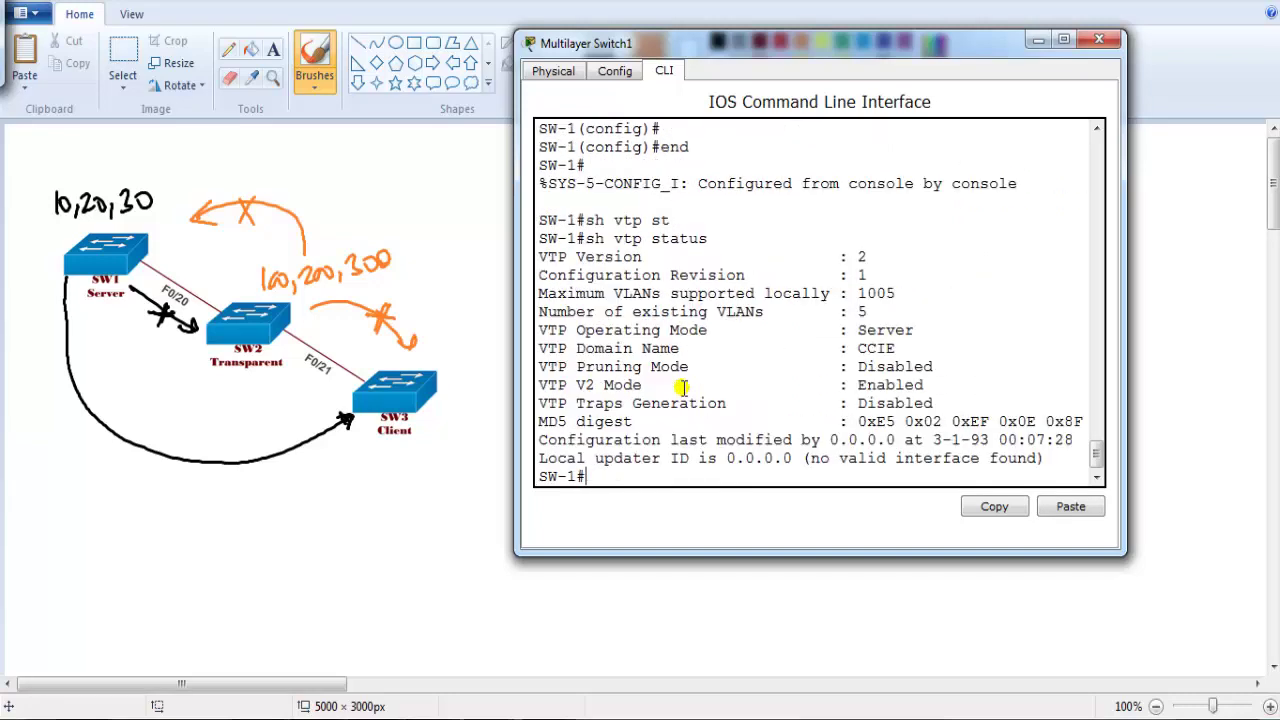
{"action": "key", "text": "Return"}
Display SW-1's configured VTP password and highlight the status output.
{"action": "type", "text": "sh vtp pas"}
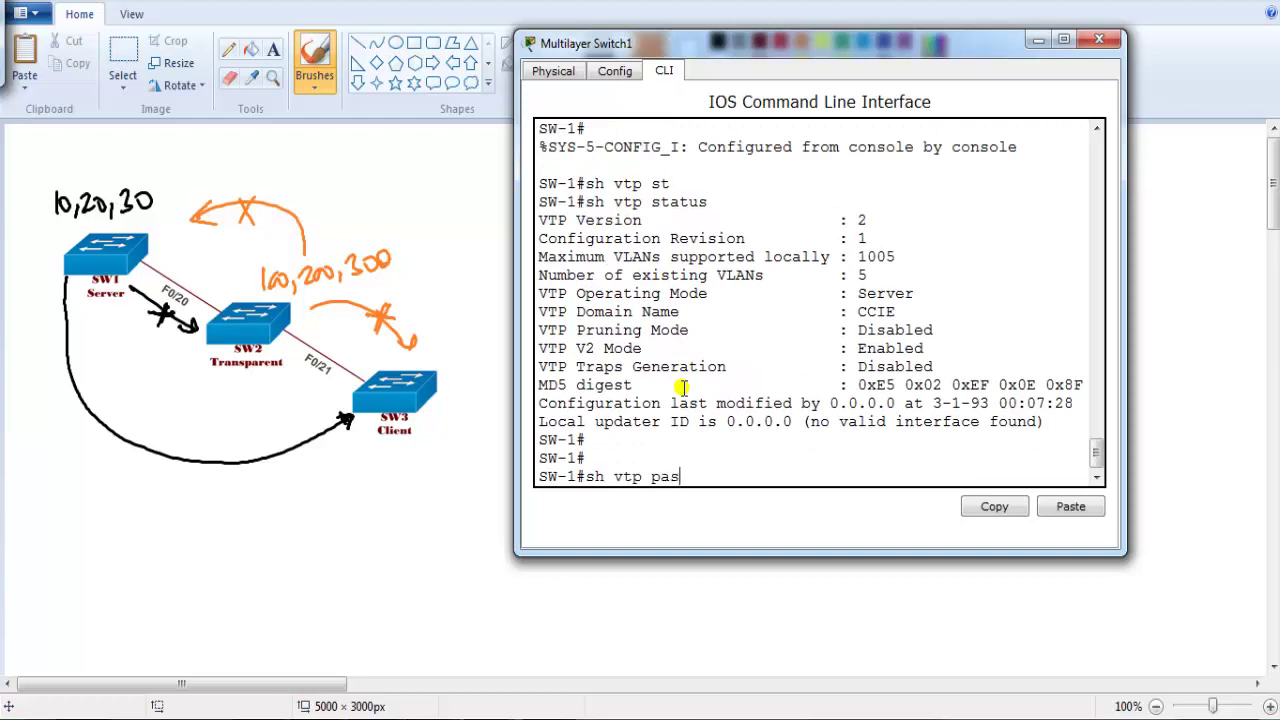
{"action": "key", "text": "Tab"}
{"action": "key", "text": "Return"}
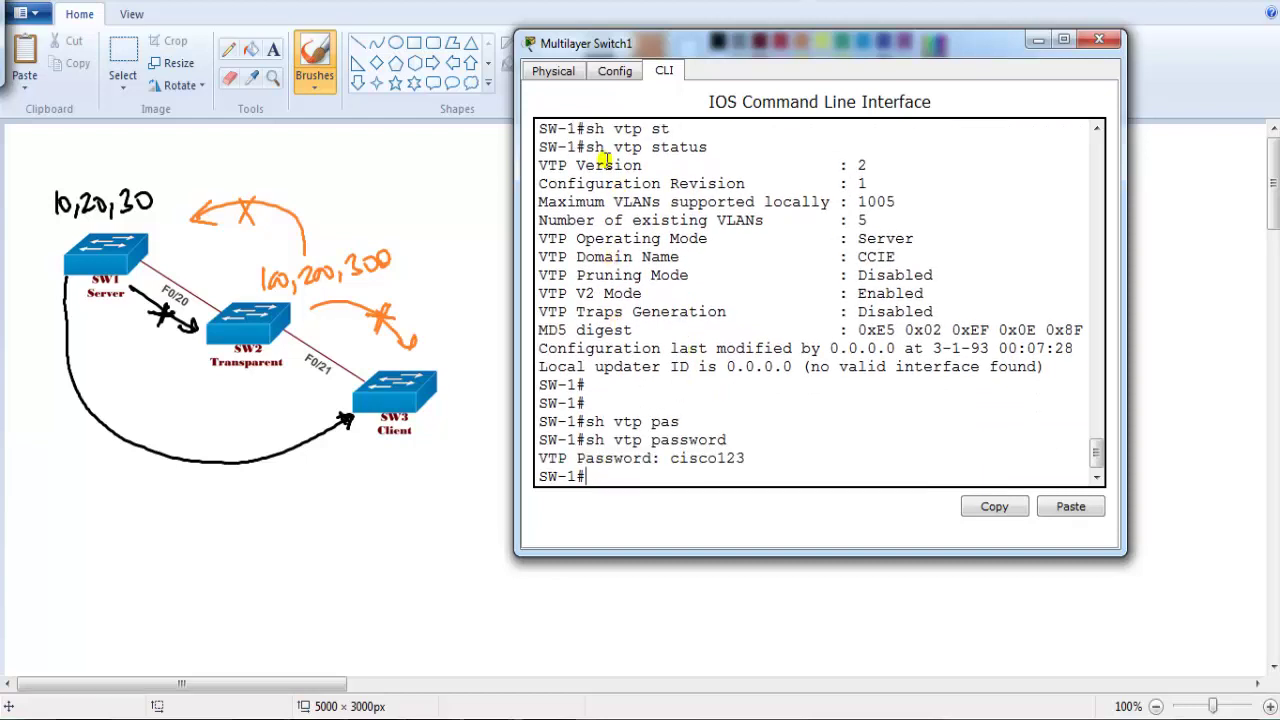
{"action": "left_click_drag", "start_coordinate": [604, 147], "coordinate": [540, 125]}
{"action": "left_click", "coordinate": [660, 344]}
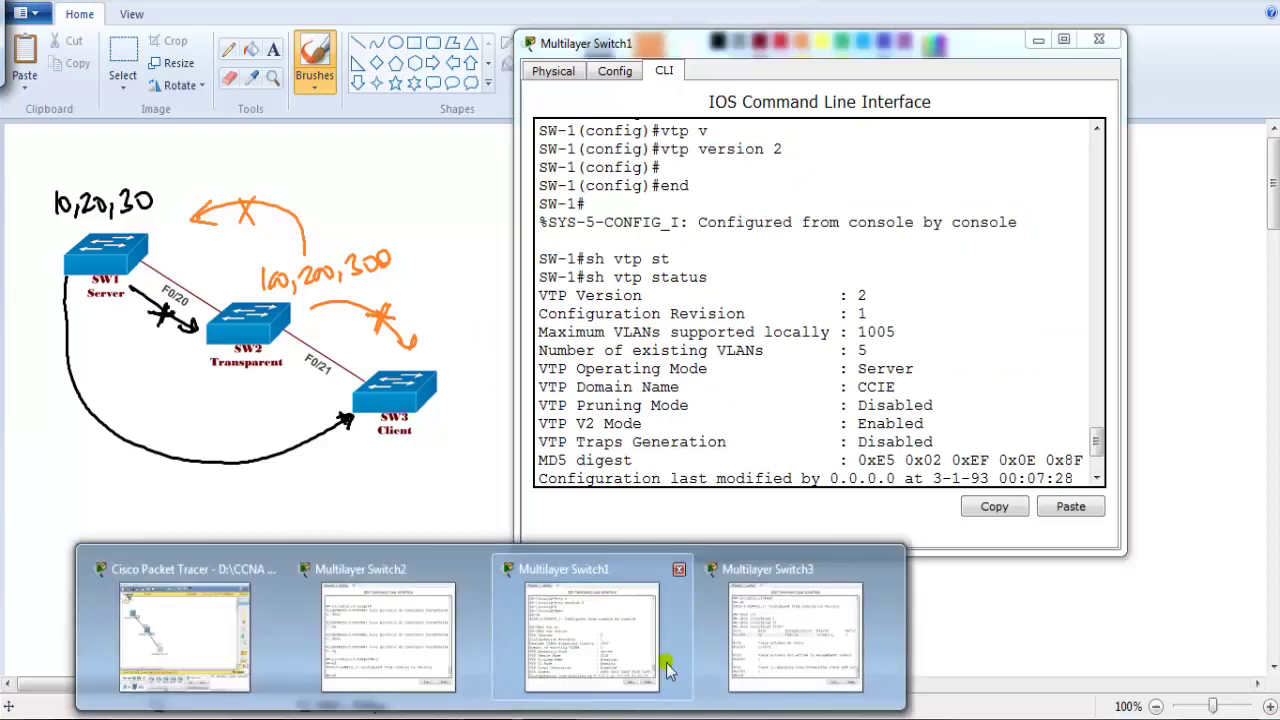
{"action": "left_click", "coordinate": [409, 625]}
Enter configuration mode on SW-2 and set the VTP domain, mistyped as CCiE.
{"action": "left_click", "coordinate": [770, 435]}
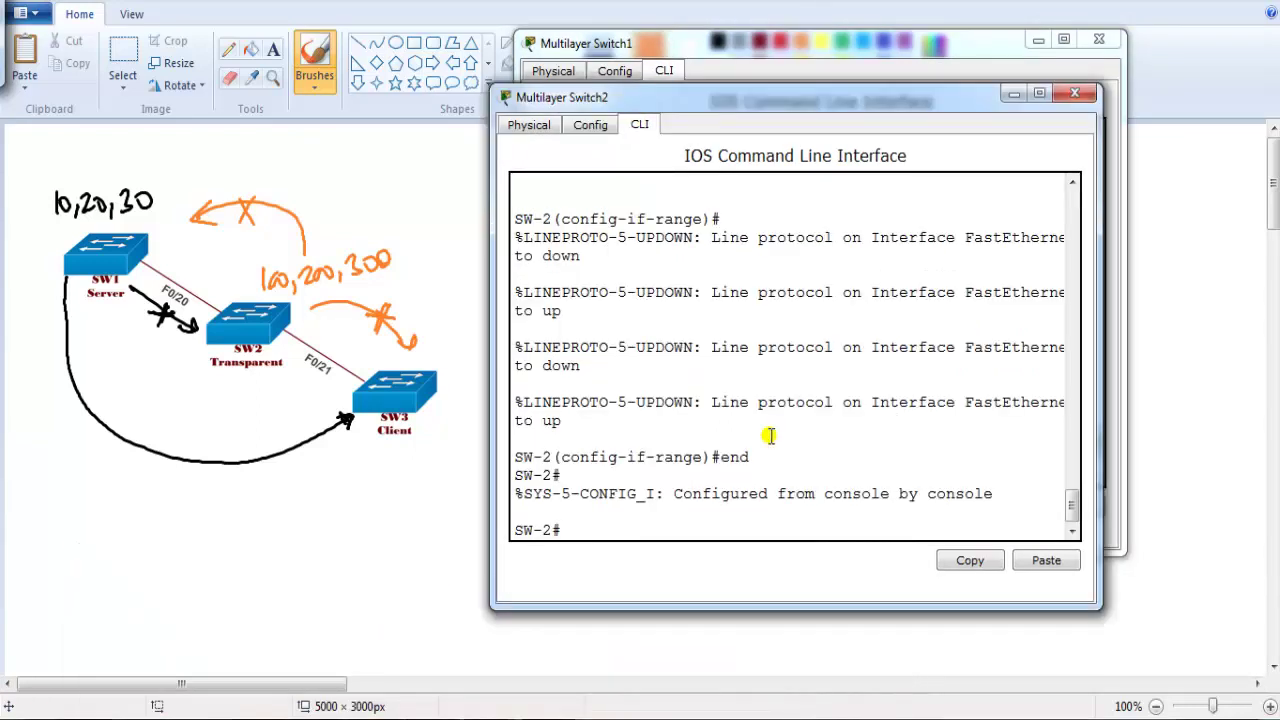
{"action": "key", "text": "Return"}
{"action": "key", "text": "Return"}
{"action": "type", "text": "conf t"}
{"action": "key", "text": "Return"}
{"action": "key", "text": "Return"}
{"action": "type", "text": "vfp"}
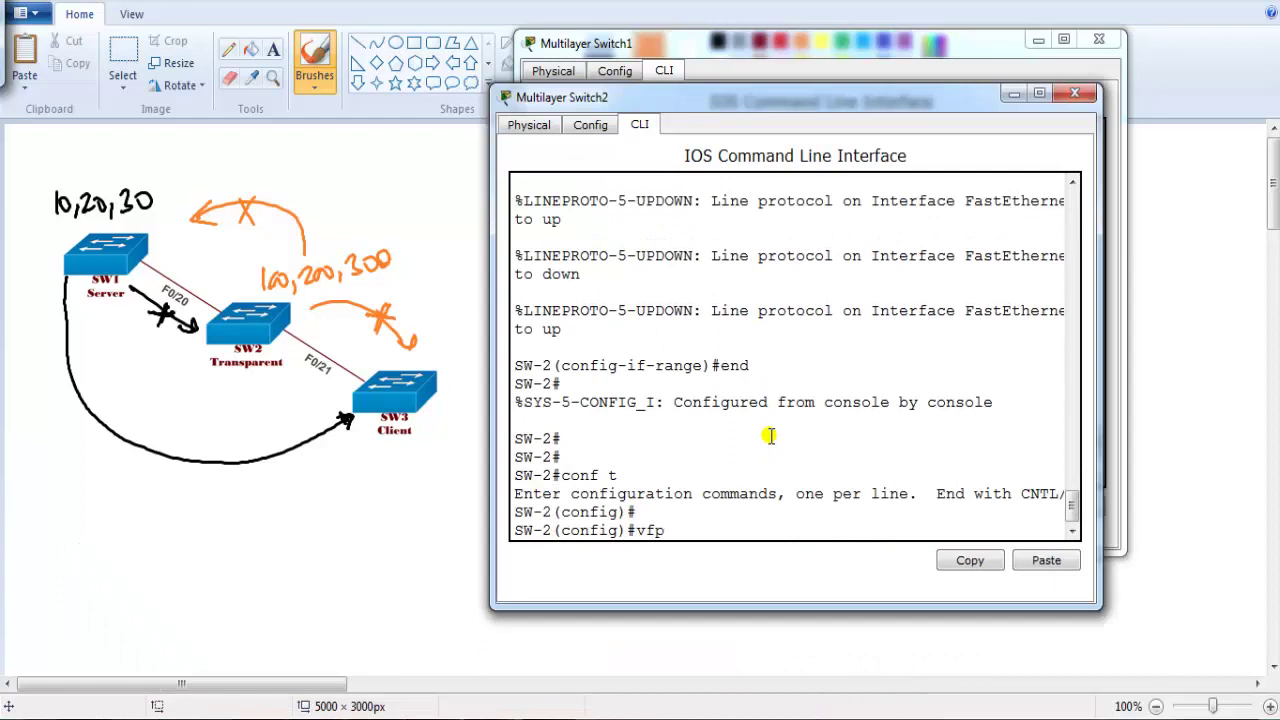
{"action": "type", "text": " do"}
{"action": "key", "text": "Tab"}
{"action": "type", "text": "CCiE"}
{"action": "key", "text": "Return"}
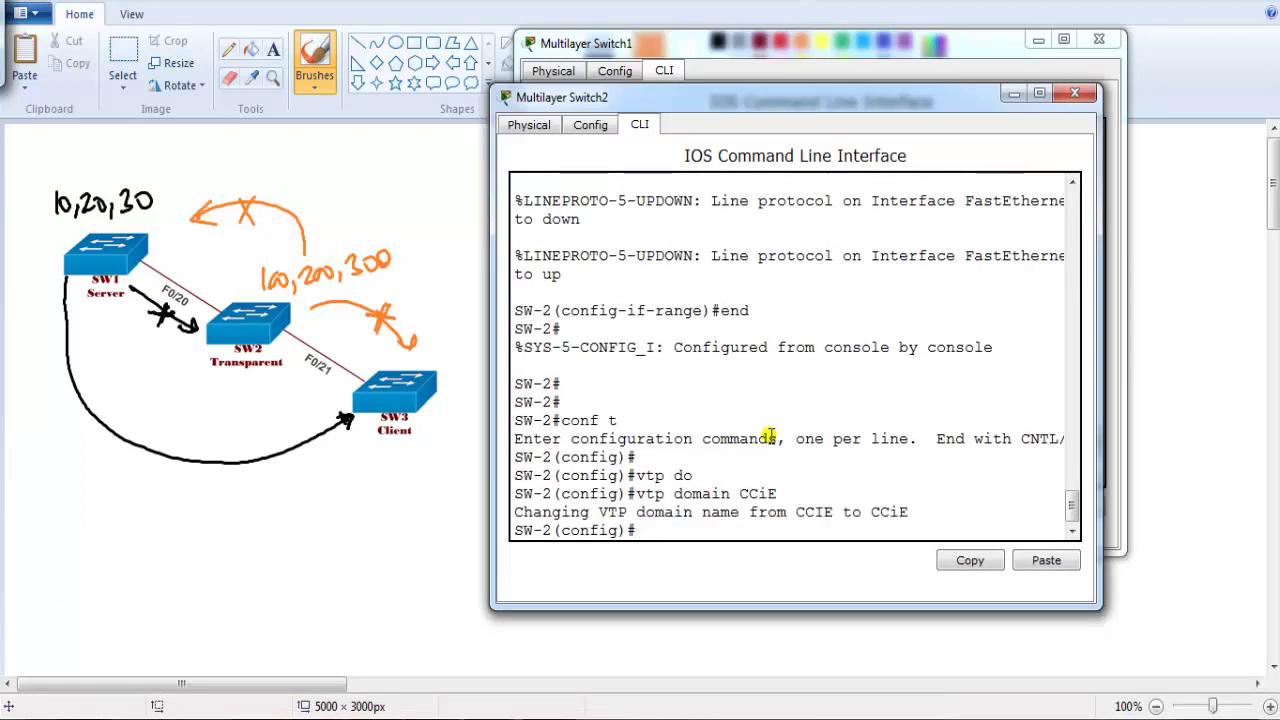
{"action": "key", "text": "Return"}
Correct SW-2's VTP domain name from CCiE to CCIE.
{"action": "key", "text": "Up"}
{"action": "key", "text": "BackSpace"}
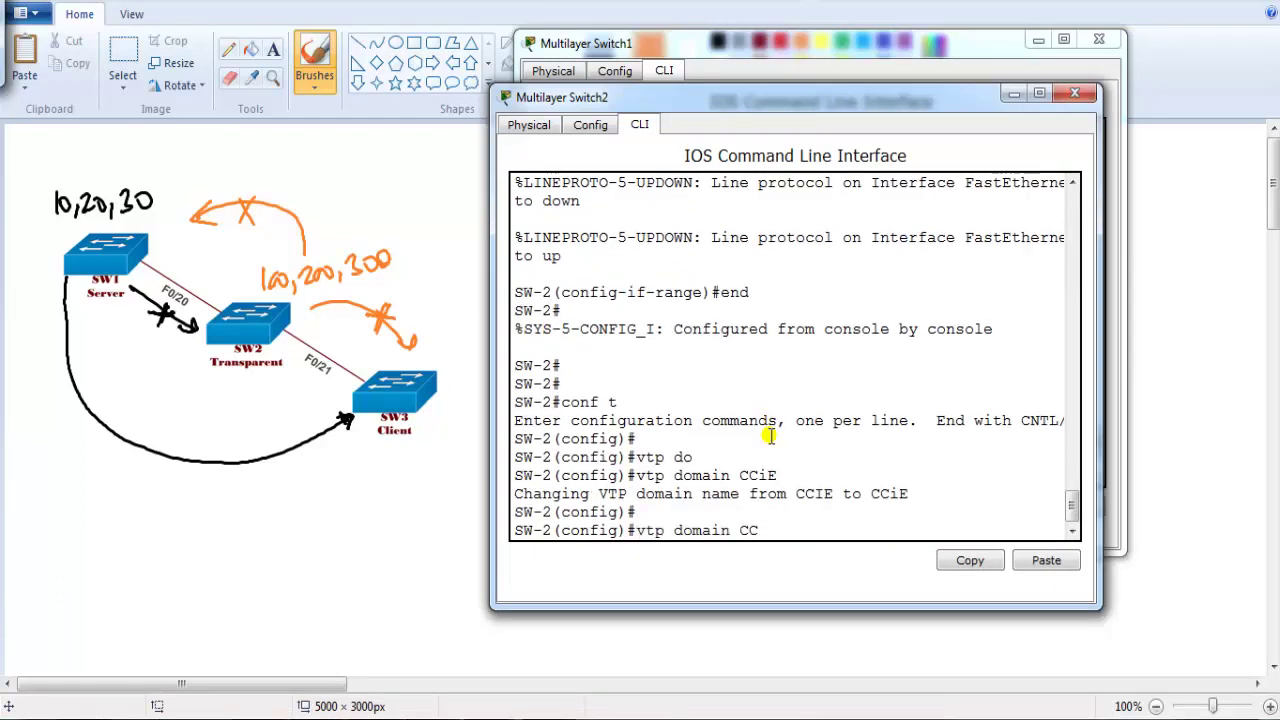
{"action": "type", "text": "E"}
{"action": "key", "text": "Return"}
{"action": "key", "text": "Return"}
{"action": "key", "text": "Return"}
{"action": "key", "text": "Return"}
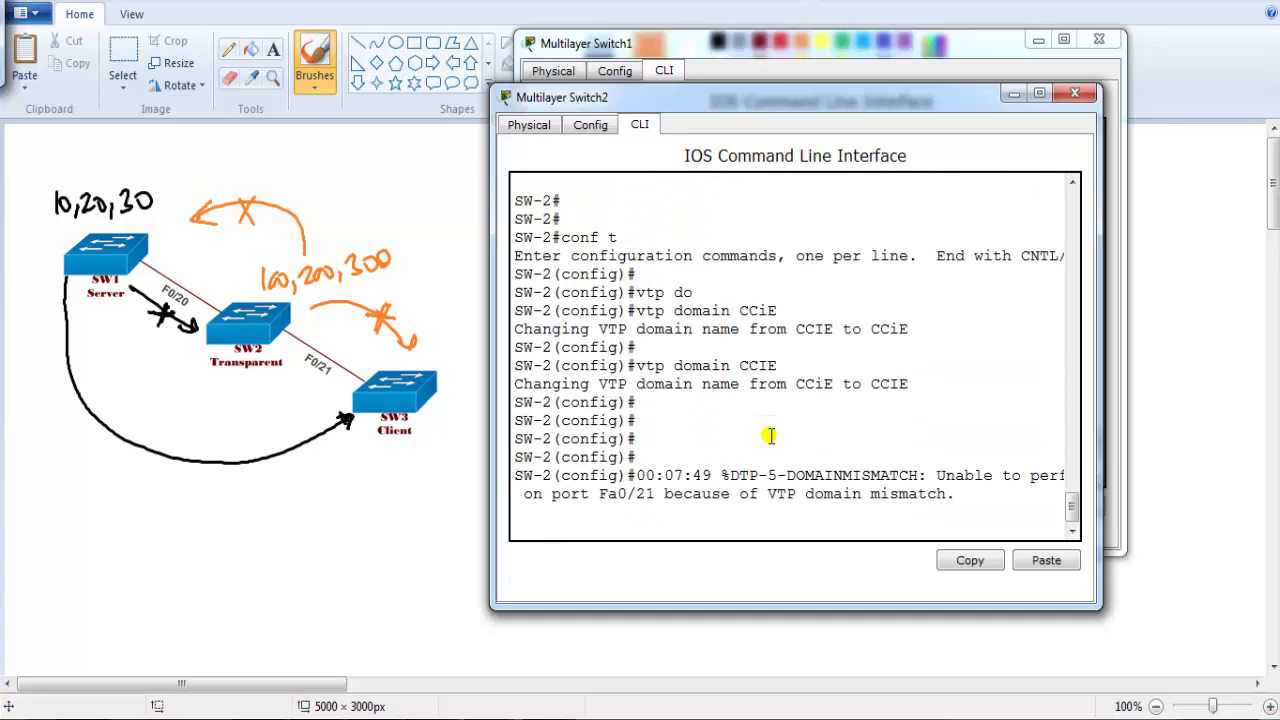
{"action": "key", "text": "Return"}
{"action": "key", "text": "Return"}
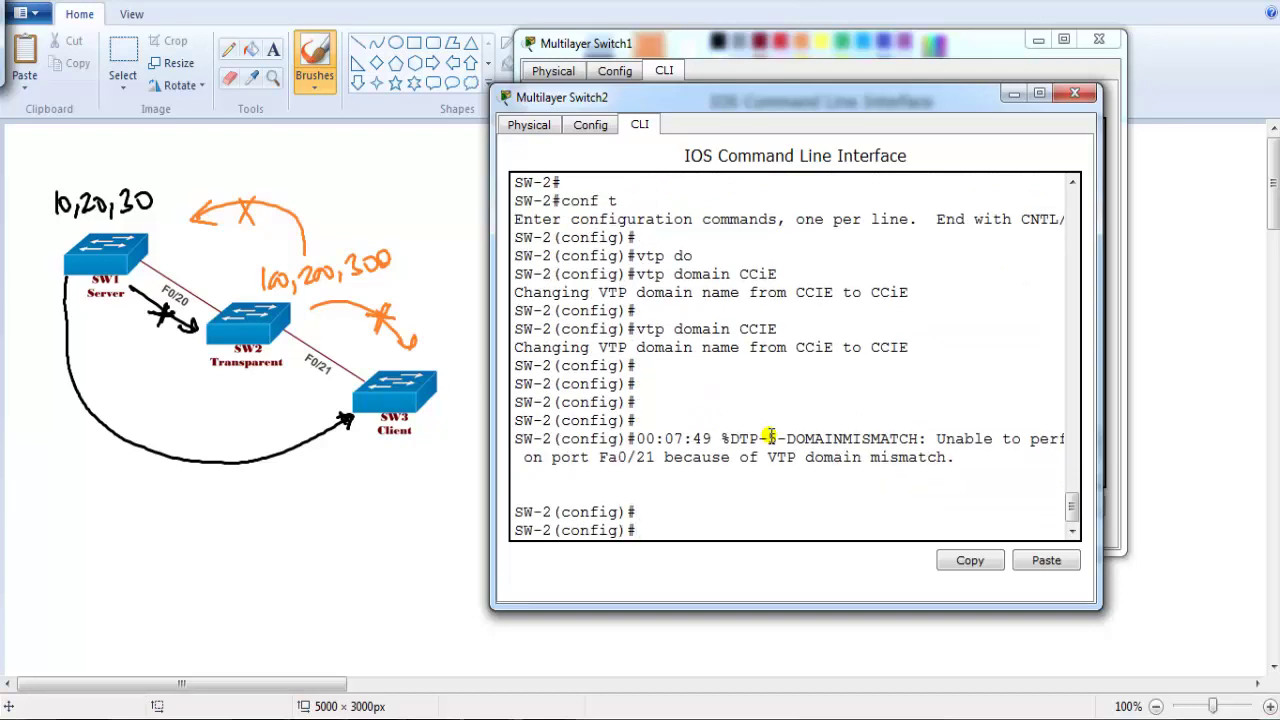
{"action": "key", "text": "Return"}
{"action": "key", "text": "Return"}
Re-enter vtp domain CCIE to confirm SW-2 is already in CCIE.
{"action": "type", "text": "vtp do"}
{"action": "key", "text": "Tab"}
{"action": "type", "text": "CCIE"}
{"action": "key", "text": "Return"}
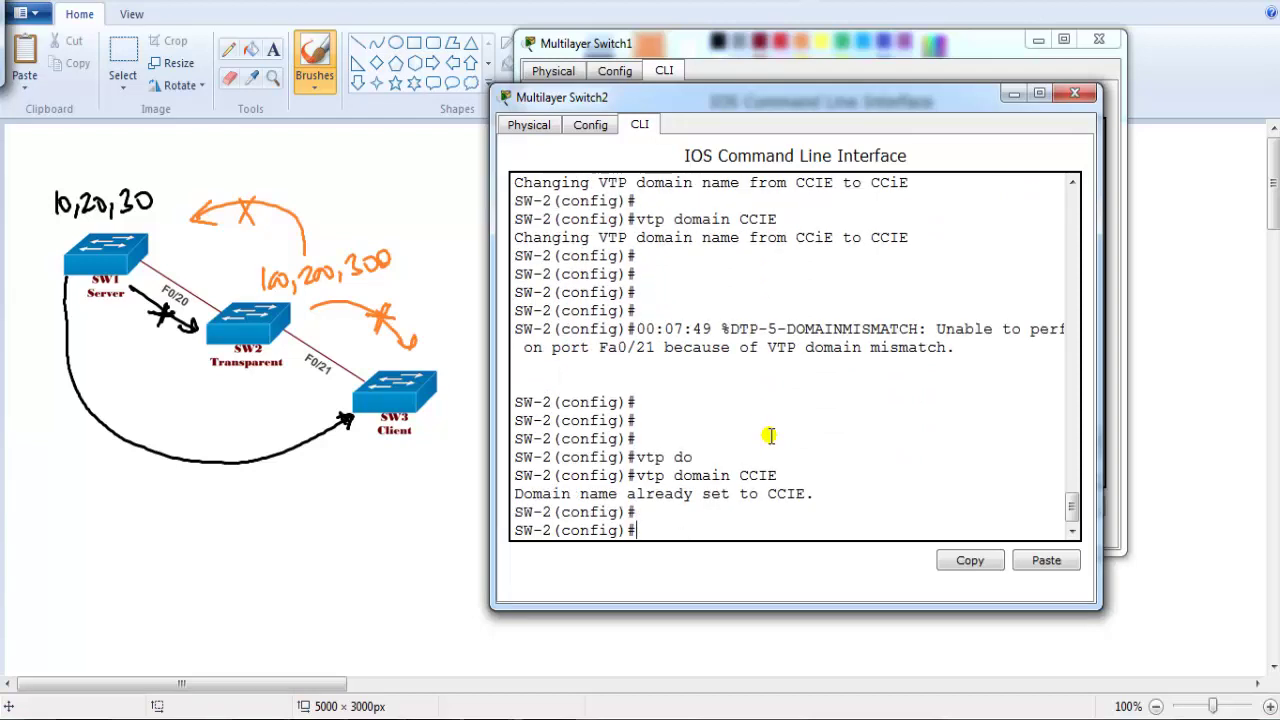
{"action": "key", "text": "Return"}
{"action": "key", "text": "Return"}
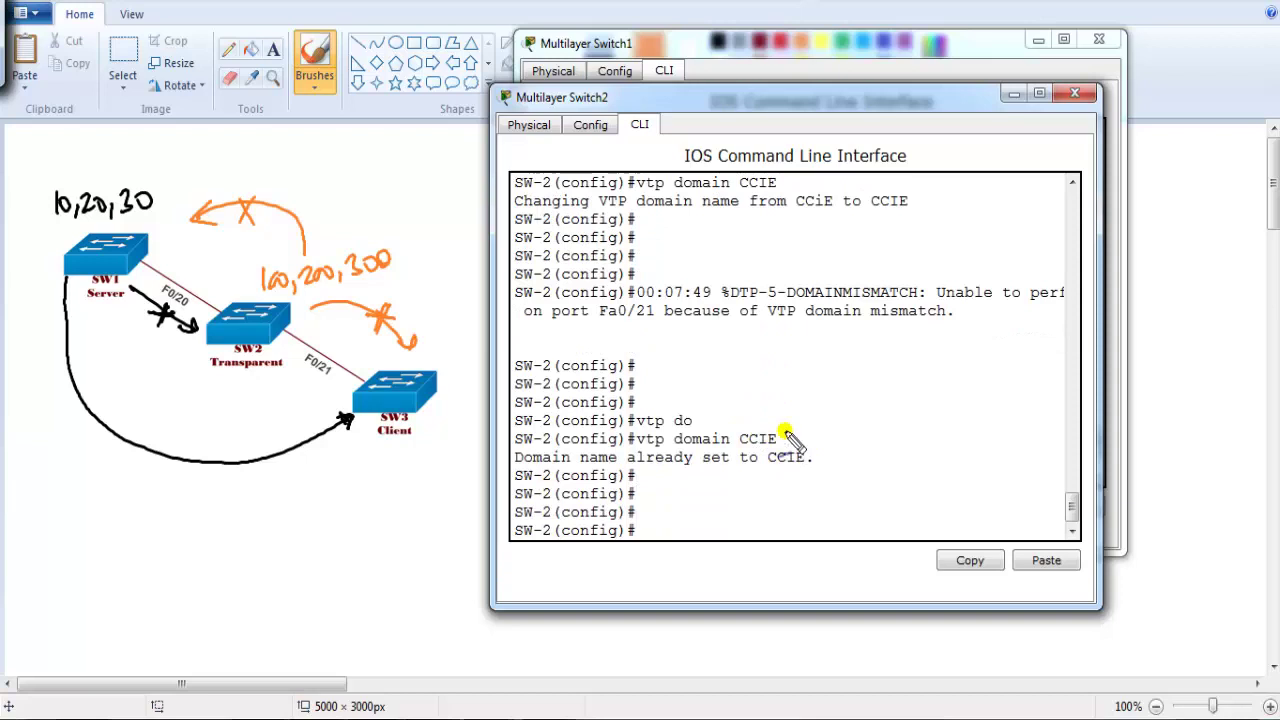
Annotate the CCIE confirmation and the F0/20 link from SW1 to SW2, then erase the marks.
{"action": "mouse_move", "coordinate": [778, 420]}
{"action": "left_mouse_down"}
{"action": "mouse_move", "coordinate": [731, 427]}
{"action": "mouse_move", "coordinate": [762, 430]}
{"action": "left_mouse_up"}
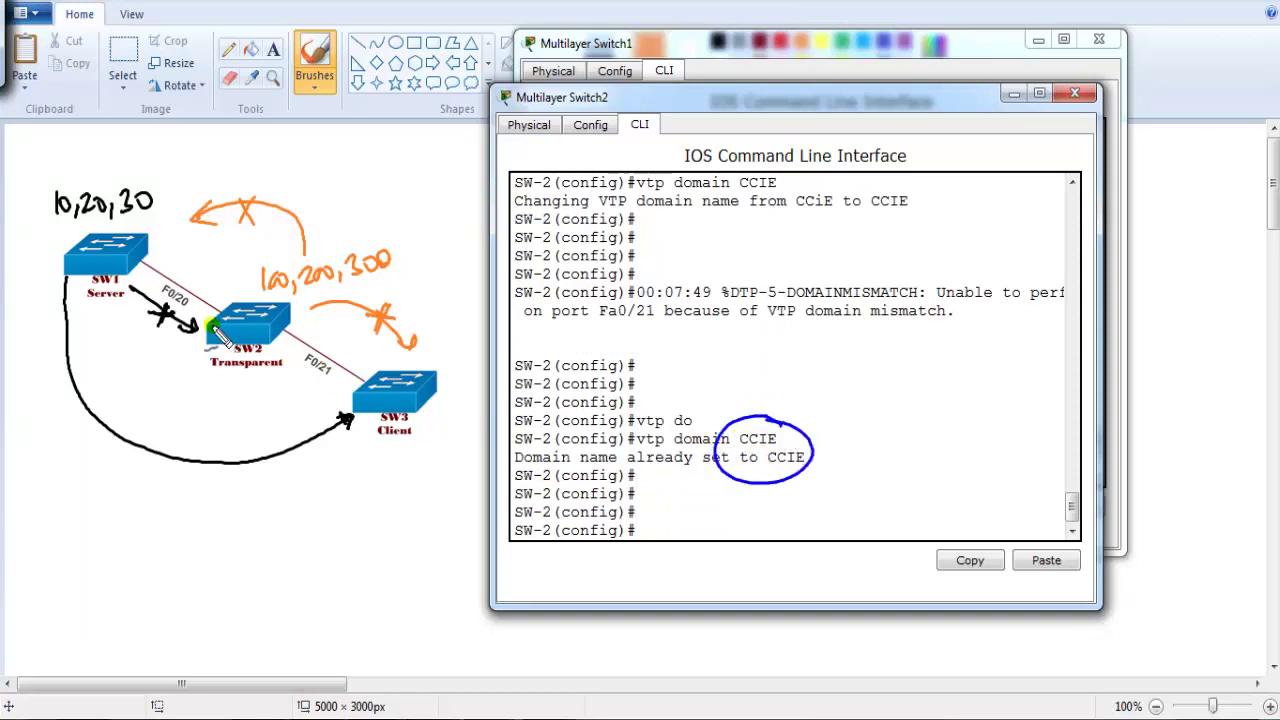
{"action": "mouse_move", "coordinate": [178, 270]}
{"action": "left_mouse_down"}
{"action": "mouse_move", "coordinate": [186, 284]}
{"action": "mouse_move", "coordinate": [238, 272]}
{"action": "left_mouse_up"}
{"action": "mouse_move", "coordinate": [112, 300]}
{"action": "left_mouse_down"}
{"action": "mouse_move", "coordinate": [115, 330]}
{"action": "mouse_move", "coordinate": [180, 360]}
{"action": "mouse_move", "coordinate": [200, 350]}
{"action": "mouse_move", "coordinate": [190, 357]}
{"action": "left_mouse_up"}
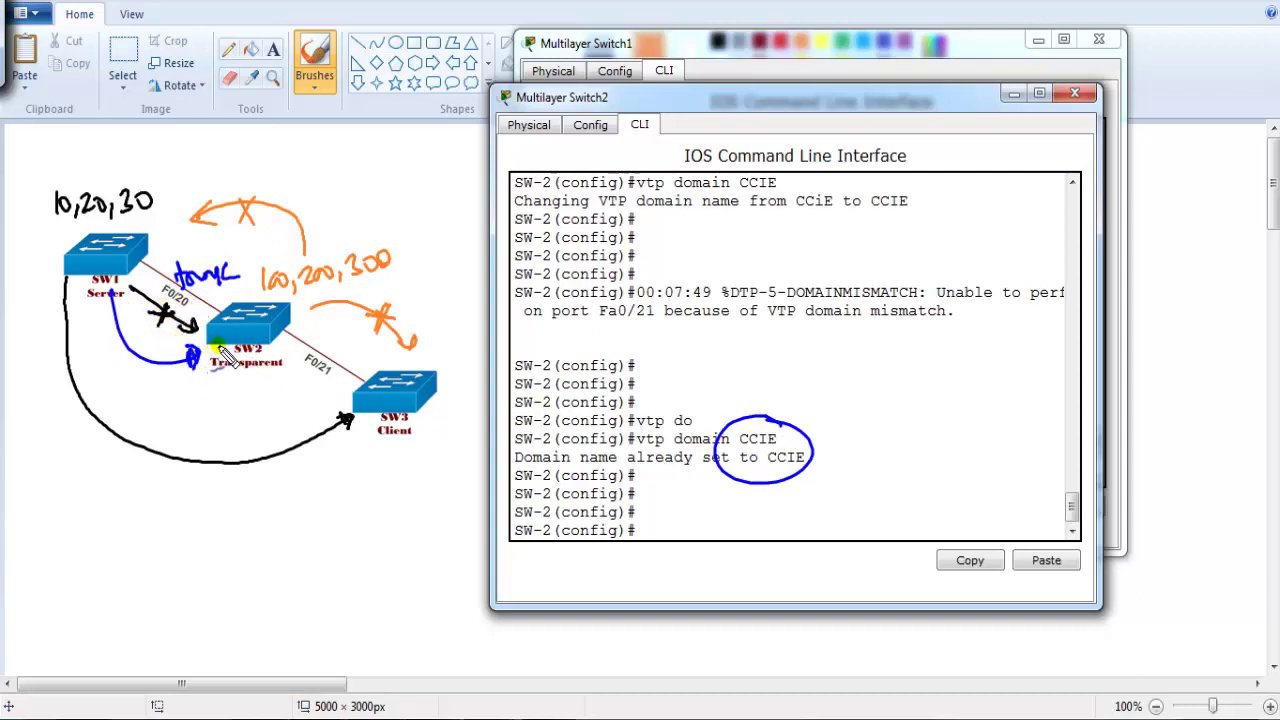
{"action": "left_click", "coordinate": [185, 349]}
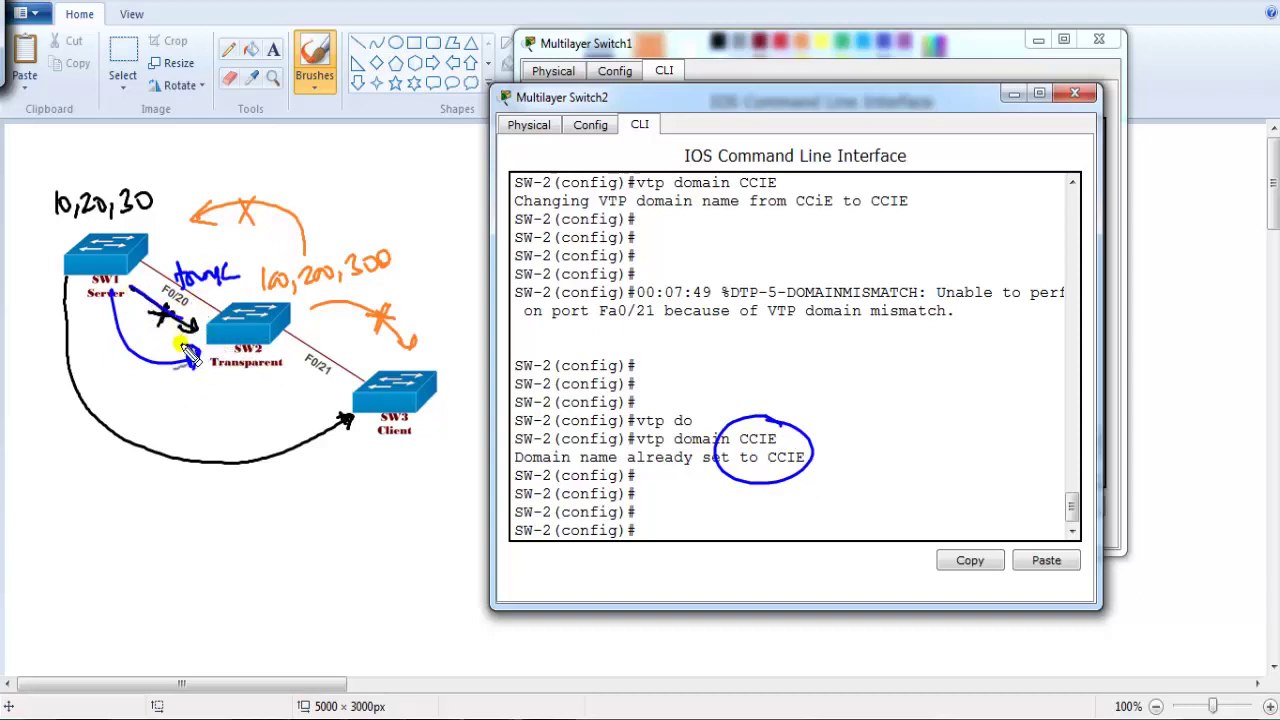
{"action": "key", "text": "Escape"}
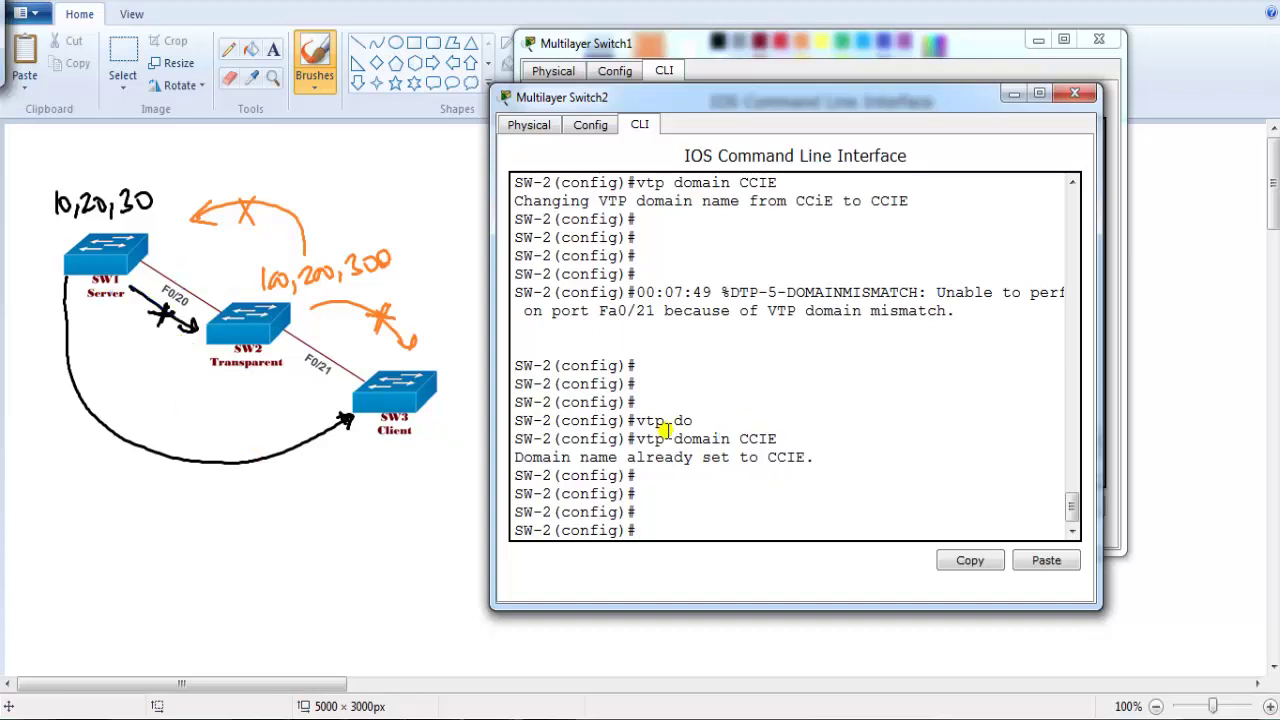
Set SW-2's VTP mode to transparent.
{"action": "type", "text": "vtp m"}
{"action": "key", "text": "Tab"}
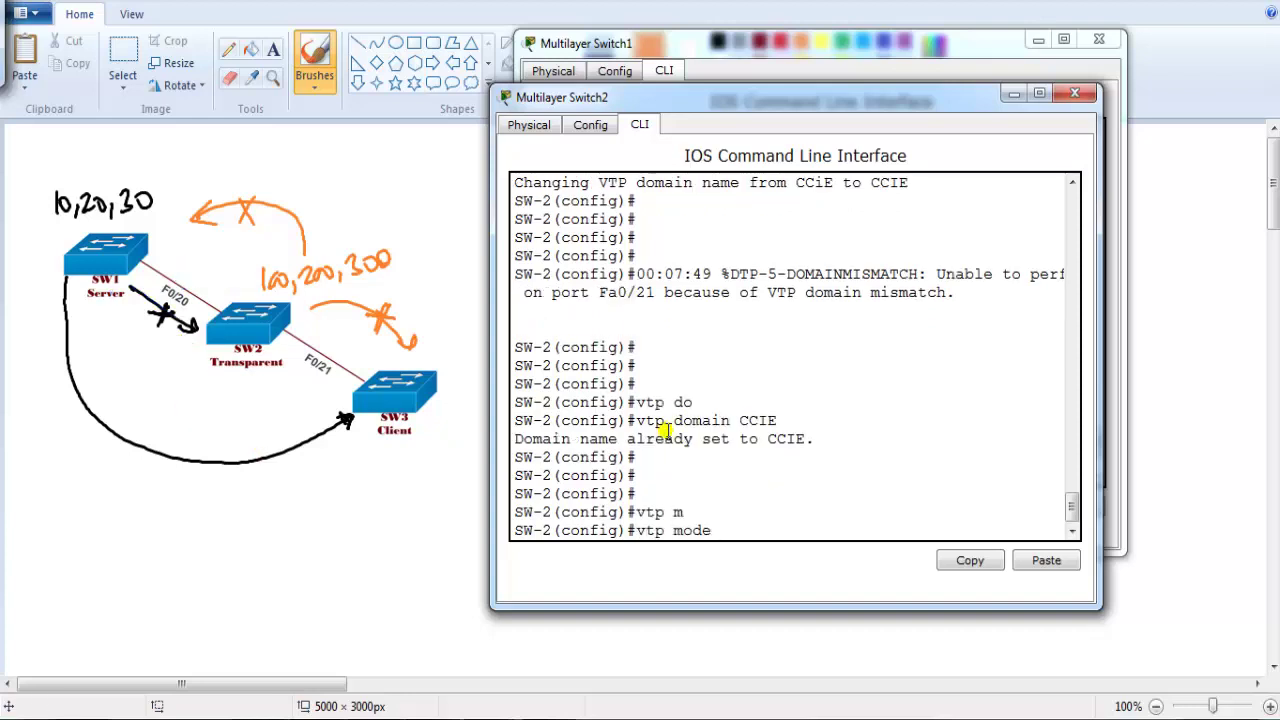
{"action": "type", "text": "t"}
{"action": "key", "text": "Tab"}
{"action": "key", "text": "Return"}
{"action": "key", "text": "Return"}
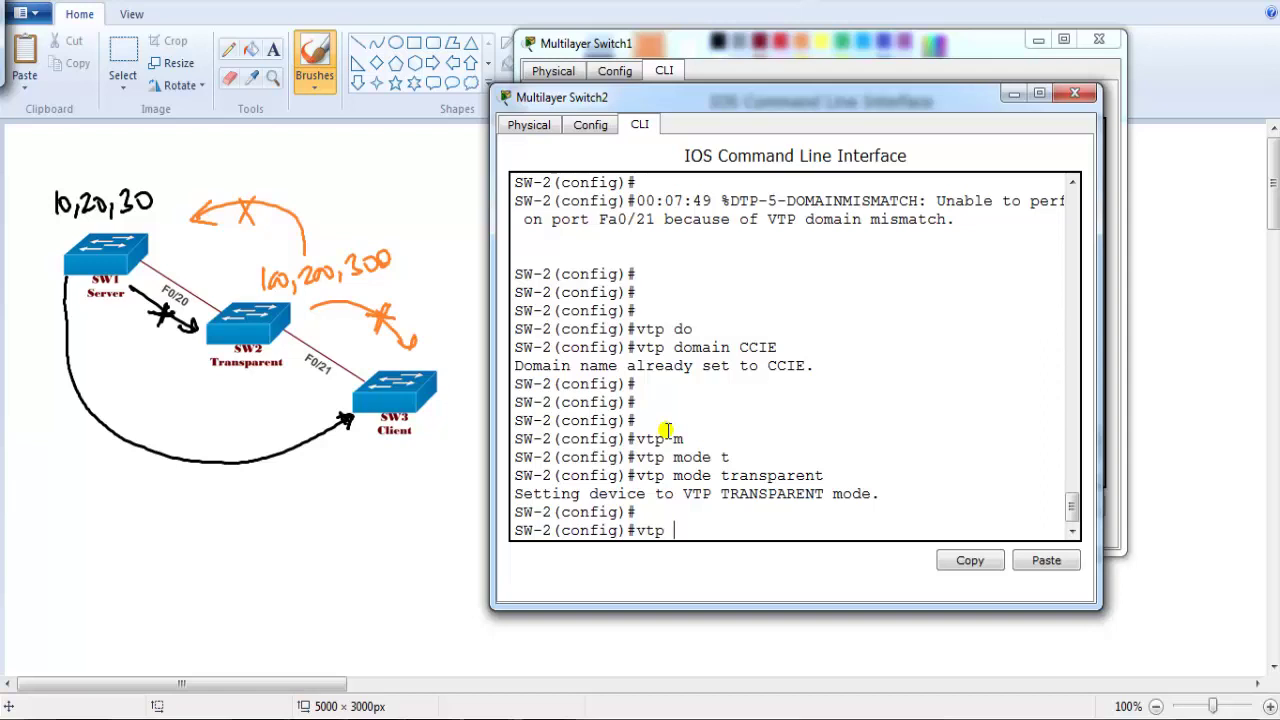
Give SW-2 the shared VTP password, fixing a mistyped keyword.
{"action": "type", "text": "vtp oa"}
{"action": "key", "text": "Tab"}
{"action": "key", "text": "BackSpace"}
{"action": "key", "text": "BackSpace"}
{"action": "type", "text": "pa"}
{"action": "key", "text": "Tab"}
{"action": "type", "text": "cisco1"}
{"action": "type", "text": "23"}
{"action": "key", "text": "Return"}
{"action": "key", "text": "Return"}
{"action": "key", "text": "Return"}
Switch SW-2 to VTP version 2 and highlight the domain mismatch message.
{"action": "type", "text": "vtp"}
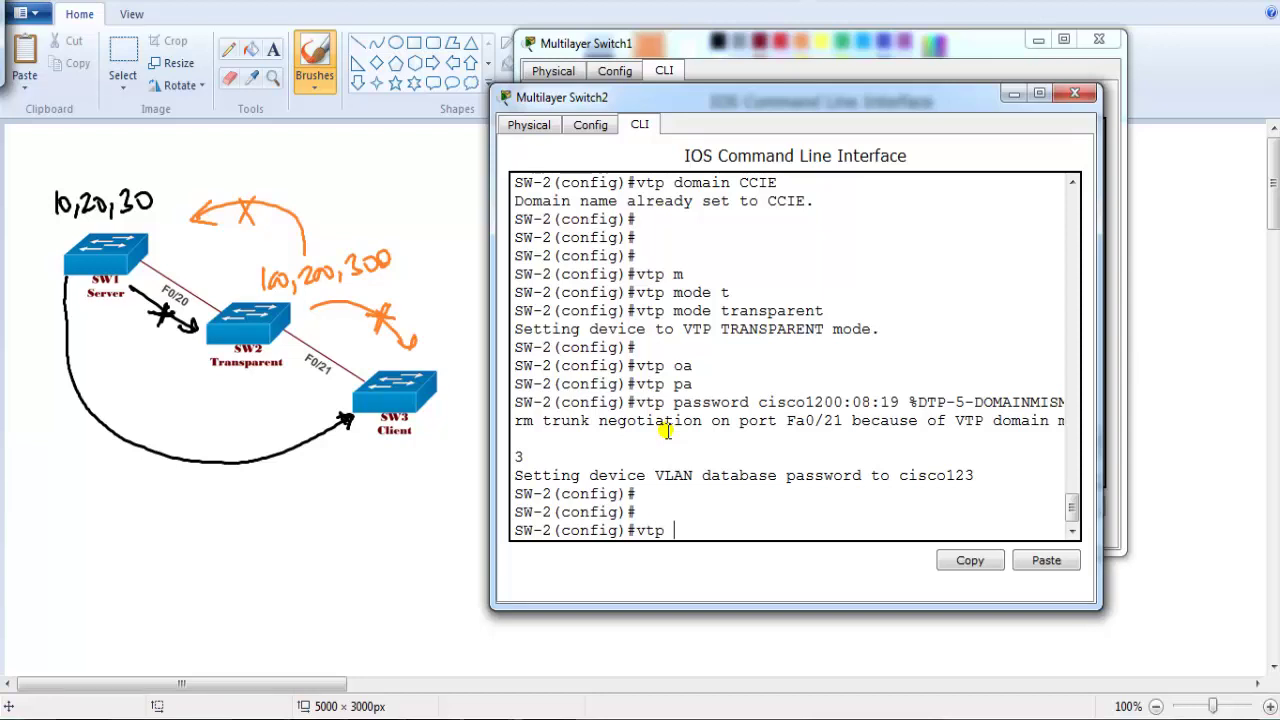
{"action": "type", "text": "v"}
{"action": "key", "text": "Tab"}
{"action": "type", "text": "2"}
{"action": "key", "text": "Return"}
{"action": "key", "text": "Return"}
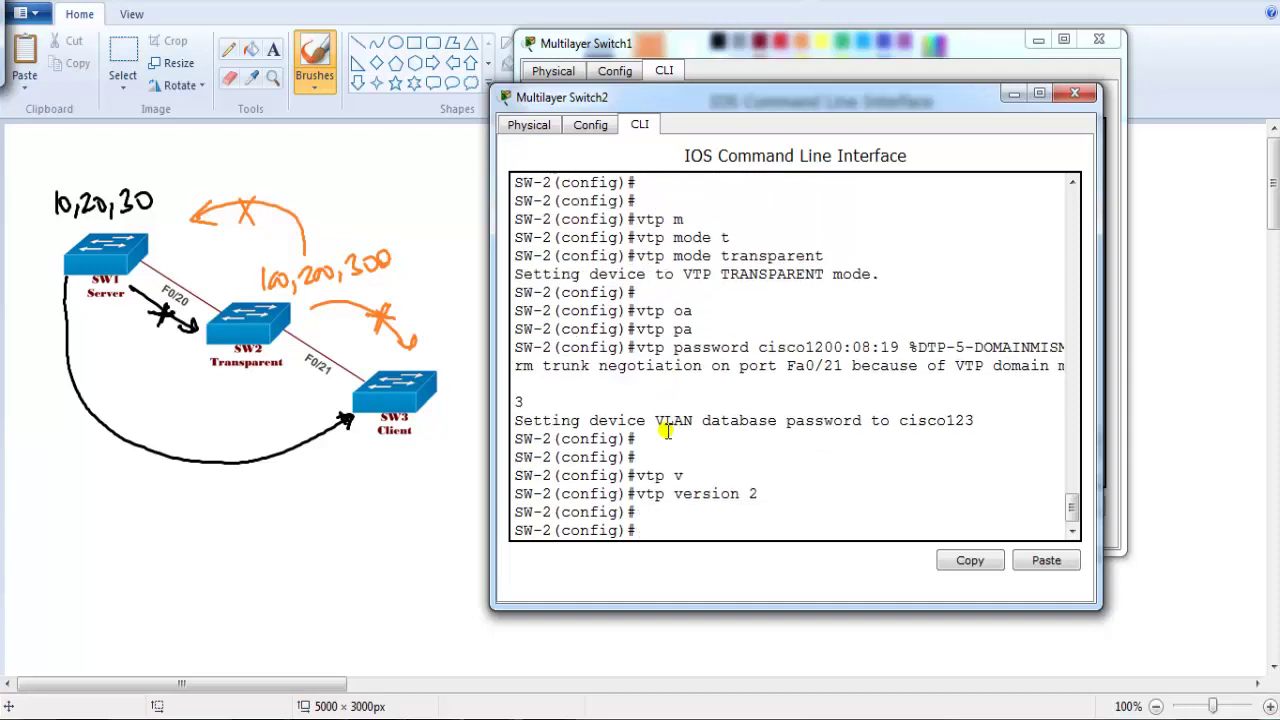
{"action": "left_click_drag", "start_coordinate": [1100, 384], "coordinate": [1250, 386]}
{"action": "left_click_drag", "start_coordinate": [957, 349], "coordinate": [1128, 368]}
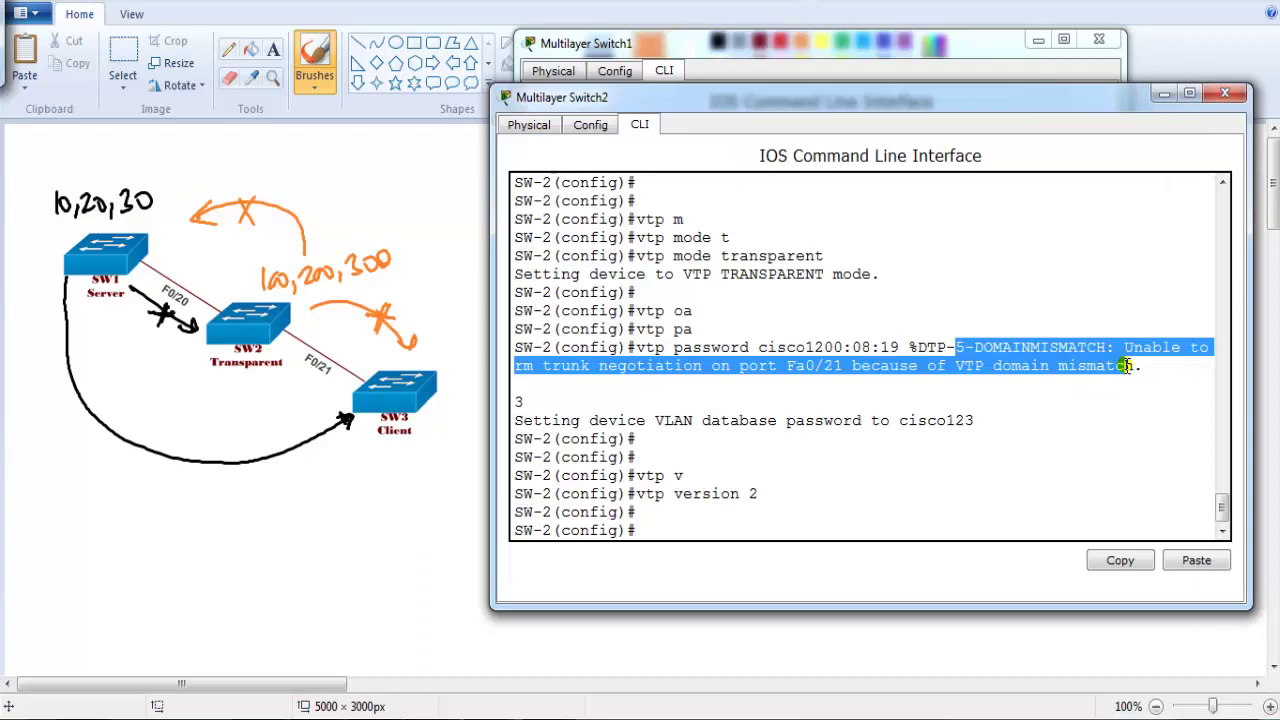
{"action": "left_click", "coordinate": [926, 410]}
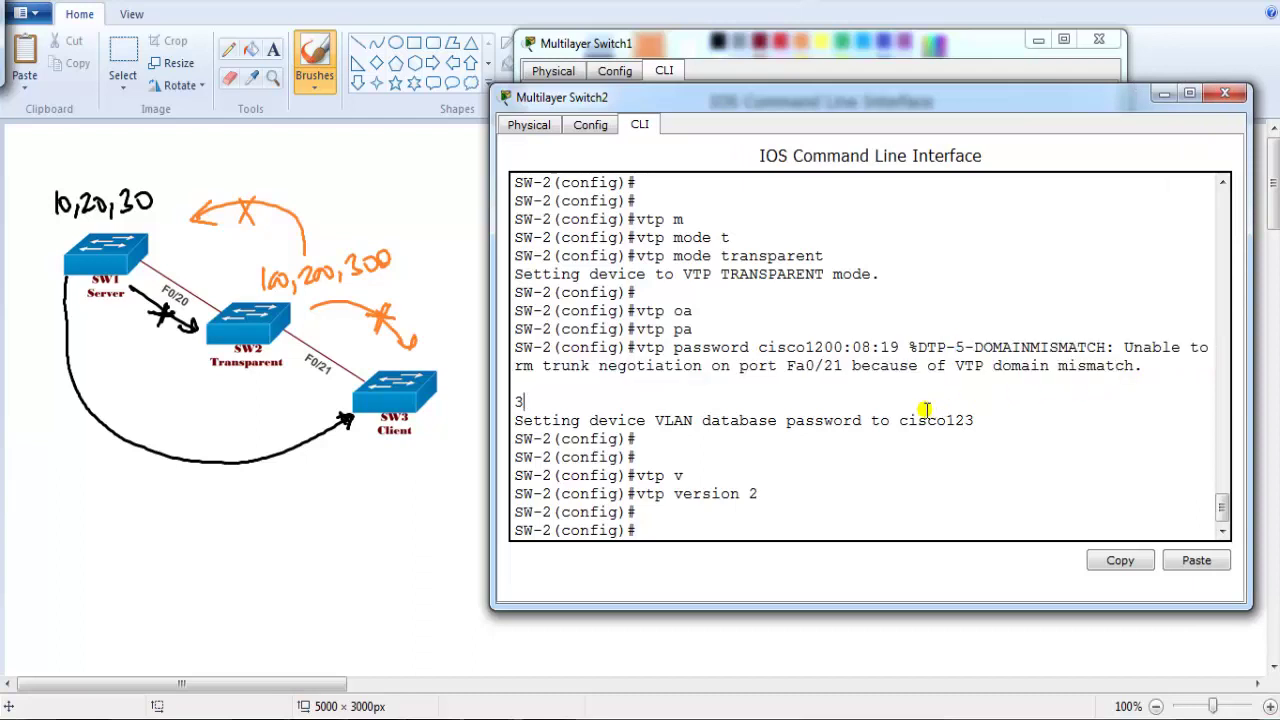
Exit configuration and check SW-2's VTP status showing domain CCIE in transparent mode.
{"action": "key", "text": "Return"}
{"action": "key", "text": "Return"}
{"action": "type", "text": "end"}
{"action": "key", "text": "Return"}
{"action": "type", "text": "sh vt"}
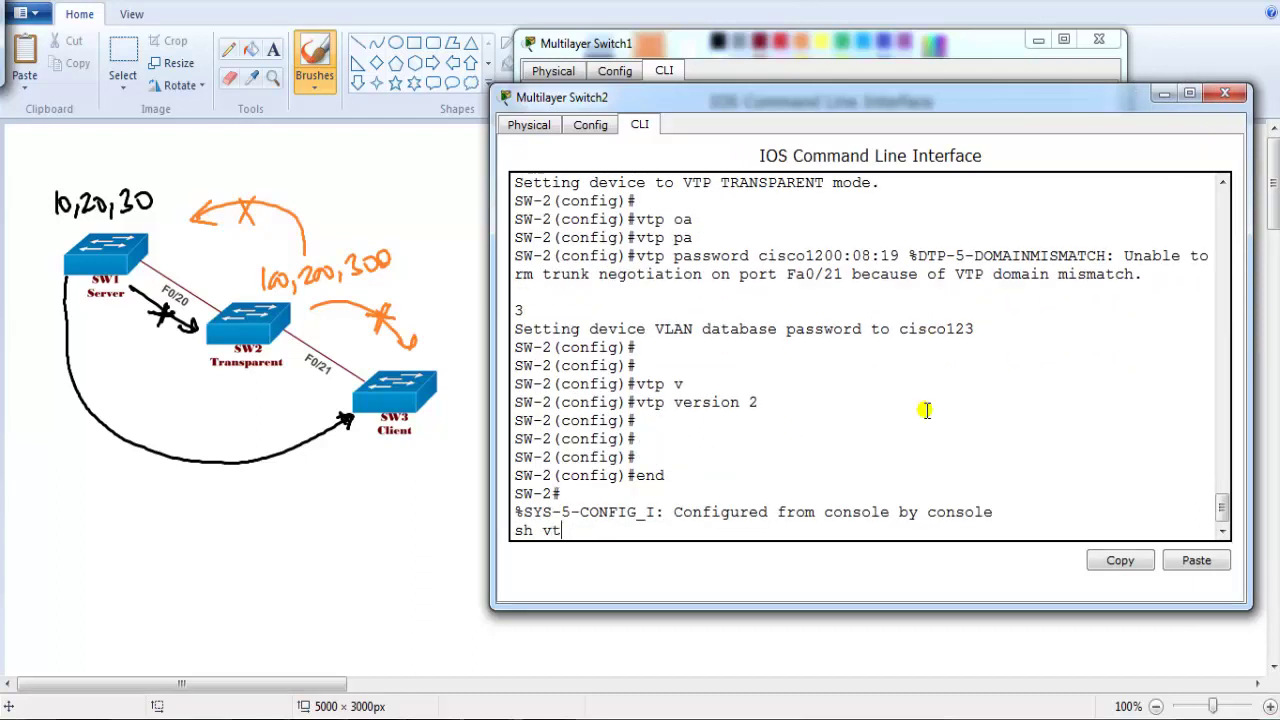
{"action": "type", "text": "p st"}
{"action": "key", "text": "Tab"}
{"action": "key", "text": "Return"}
{"action": "left_click_drag", "start_coordinate": [616, 424], "coordinate": [894, 443]}
{"action": "left_click", "coordinate": [831, 488]}
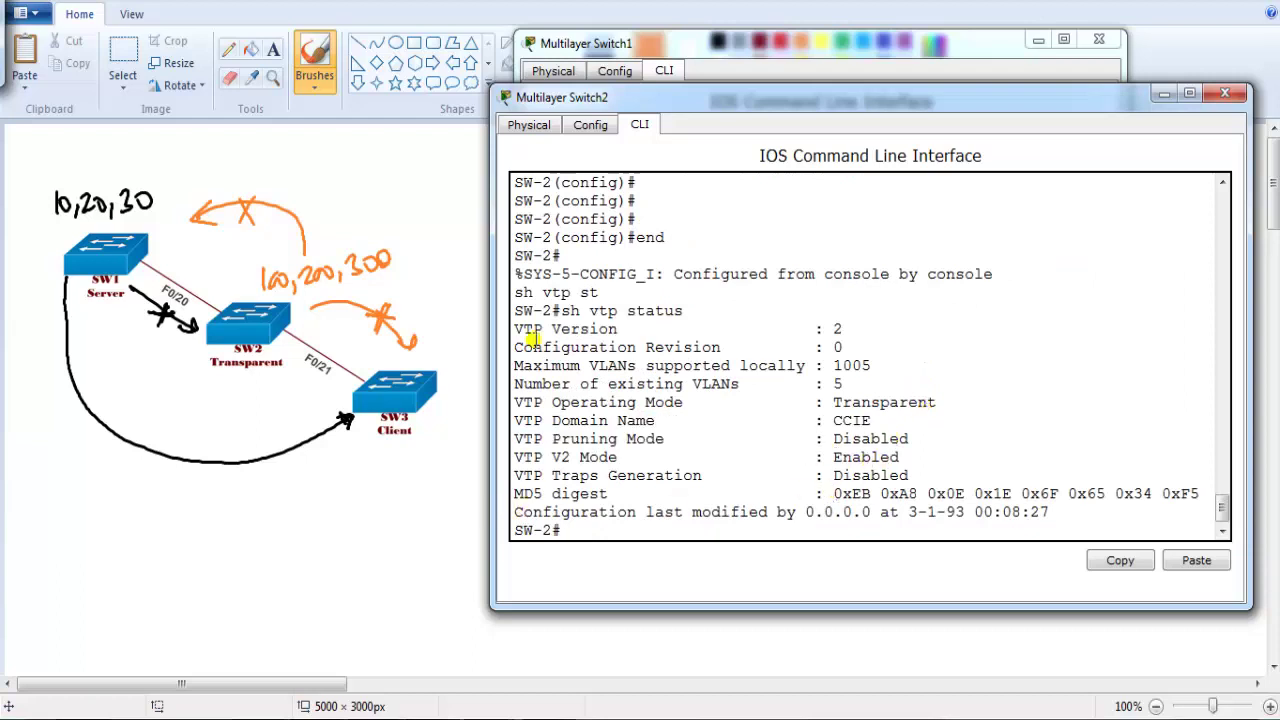
{"action": "left_click", "coordinate": [636, 45]}
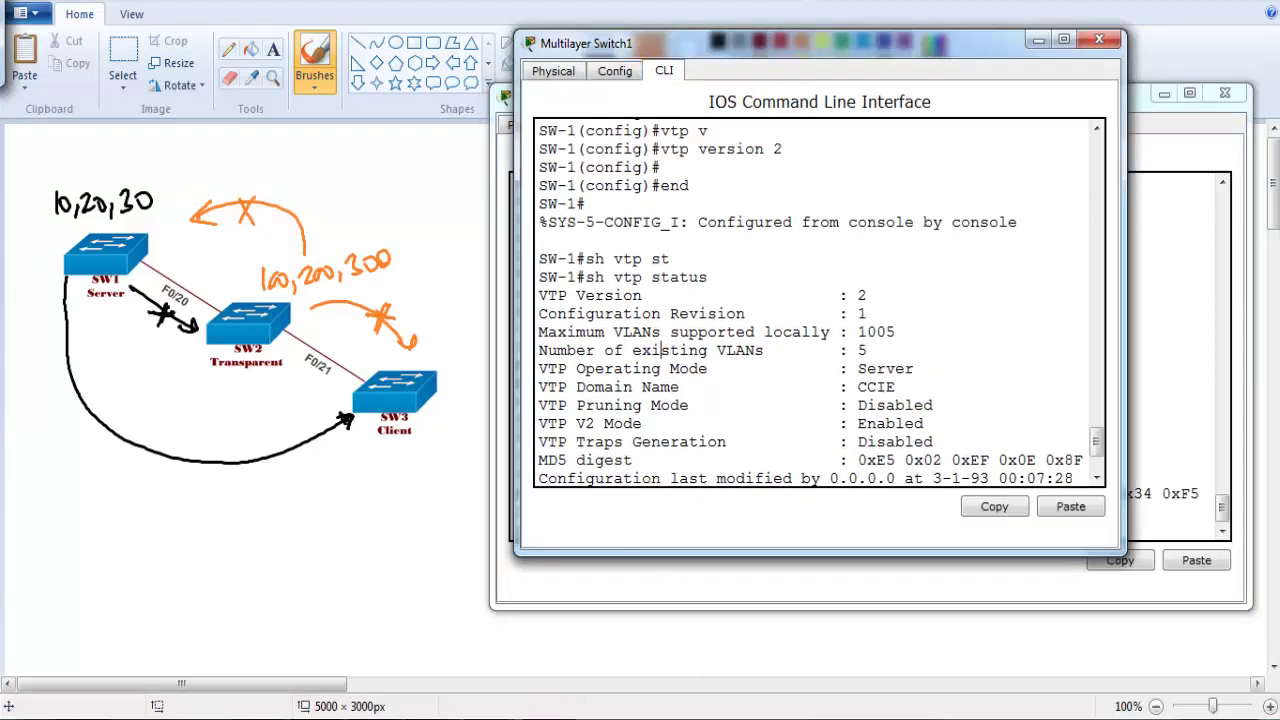
On Switch3's CLI, enter configuration mode and set the VTP domain to CCIE.
{"action": "left_click", "coordinate": [800, 630]}
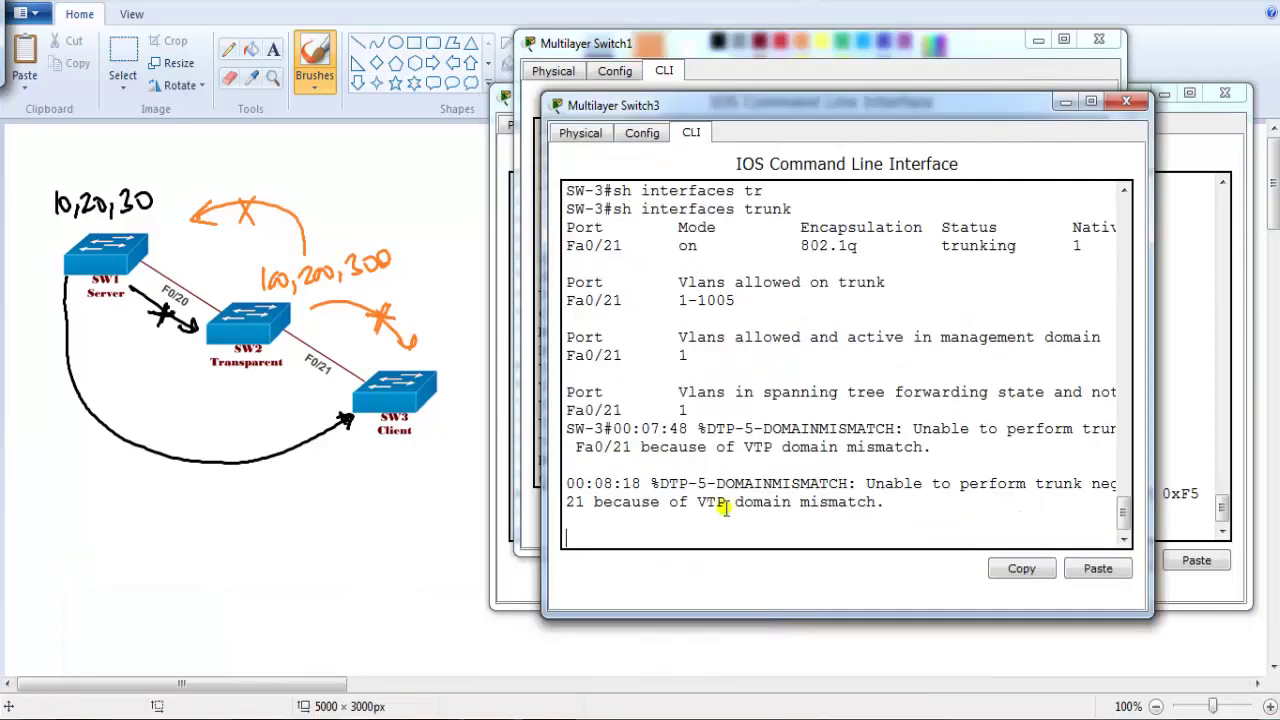
{"action": "key", "text": "Return"}
{"action": "key", "text": "Return"}
{"action": "type", "text": "conf t"}
{"action": "key", "text": "Return"}
{"action": "key", "text": "Return"}
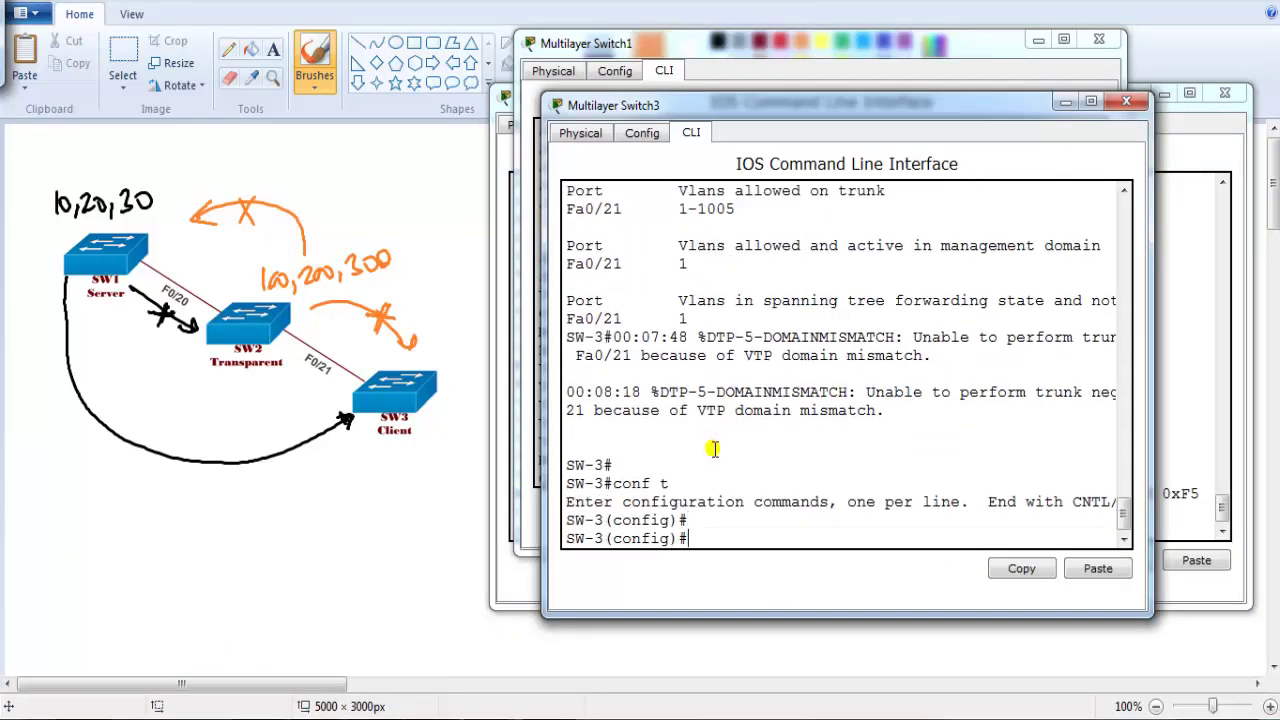
{"action": "type", "text": "vtp do"}
{"action": "key", "text": "Tab"}
{"action": "type", "text": "CCIE"}
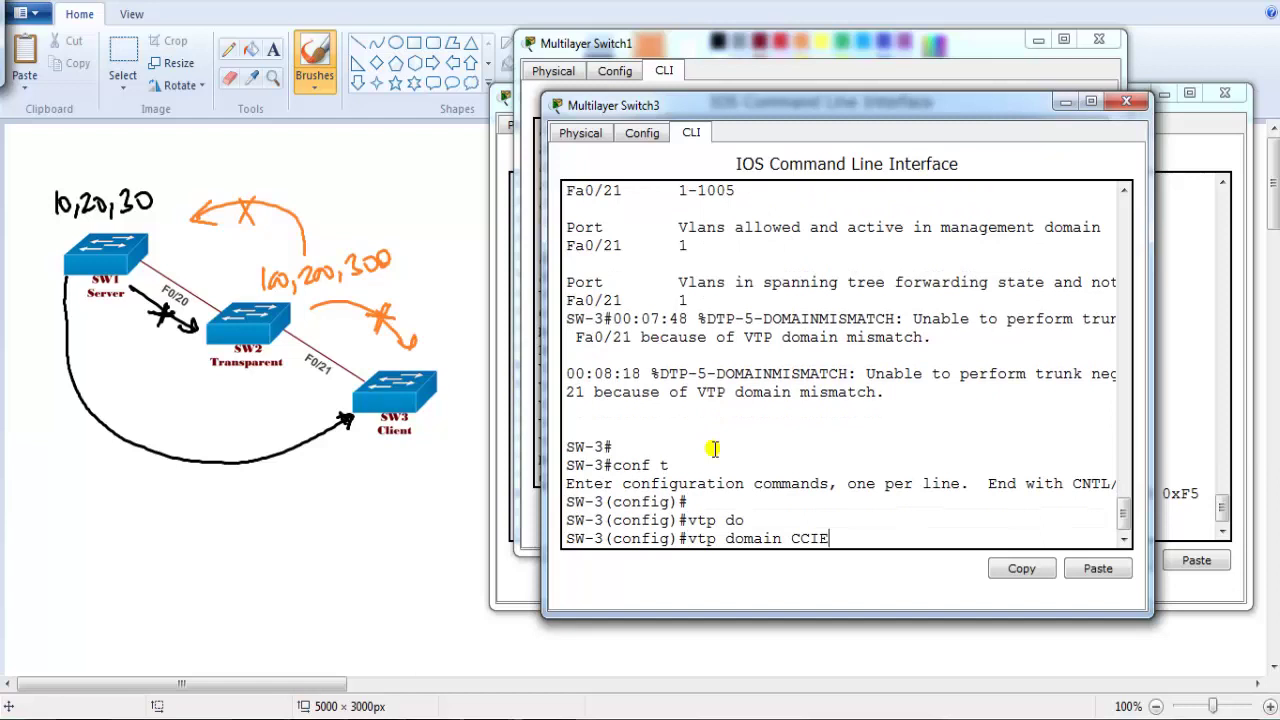
{"action": "key", "text": "Return"}
{"action": "key", "text": "Return"}
{"action": "key", "text": "Return"}
{"action": "key", "text": "Return"}
Give SW-3 the shared VTP password and switch it to VTP version 2.
{"action": "type", "text": "v"}
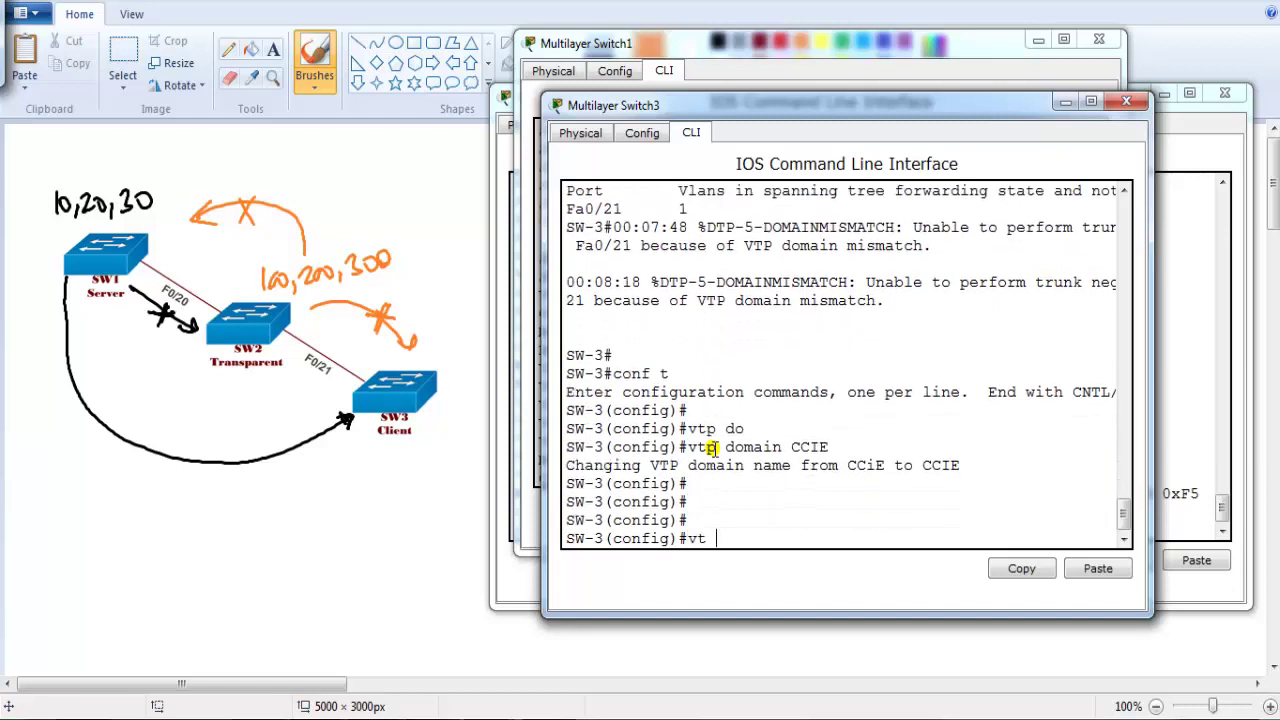
{"action": "type", "text": "tp mo"}
{"action": "key", "text": "Tab"}
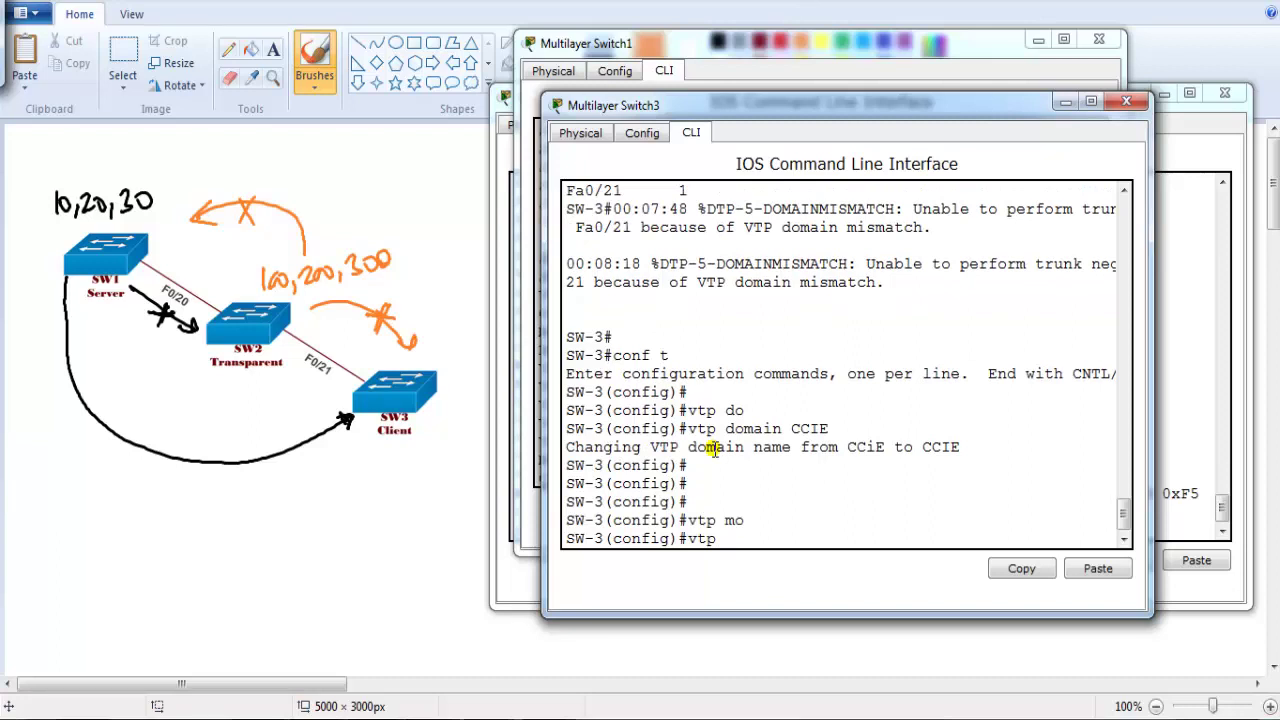
{"action": "type", "text": "pa"}
{"action": "key", "text": "Tab"}
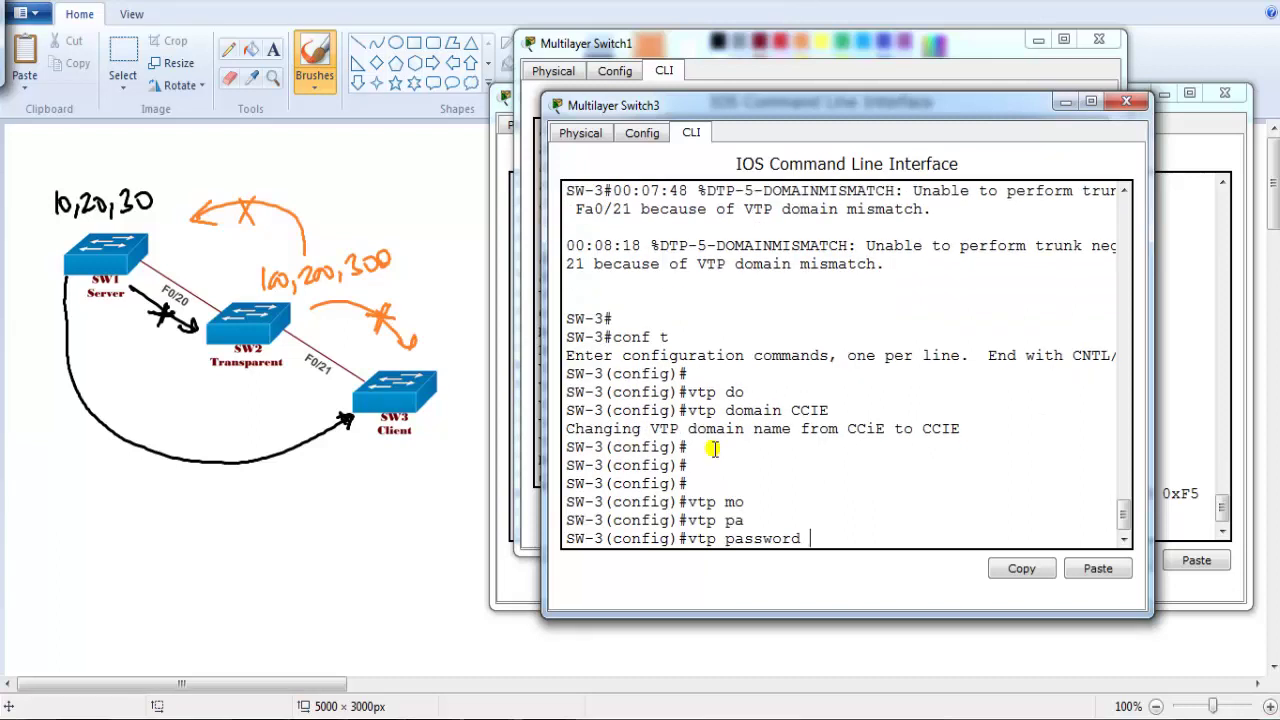
{"action": "type", "text": "cisco123"}
{"action": "key", "text": "Return"}
{"action": "key", "text": "Return"}
{"action": "type", "text": "v"}
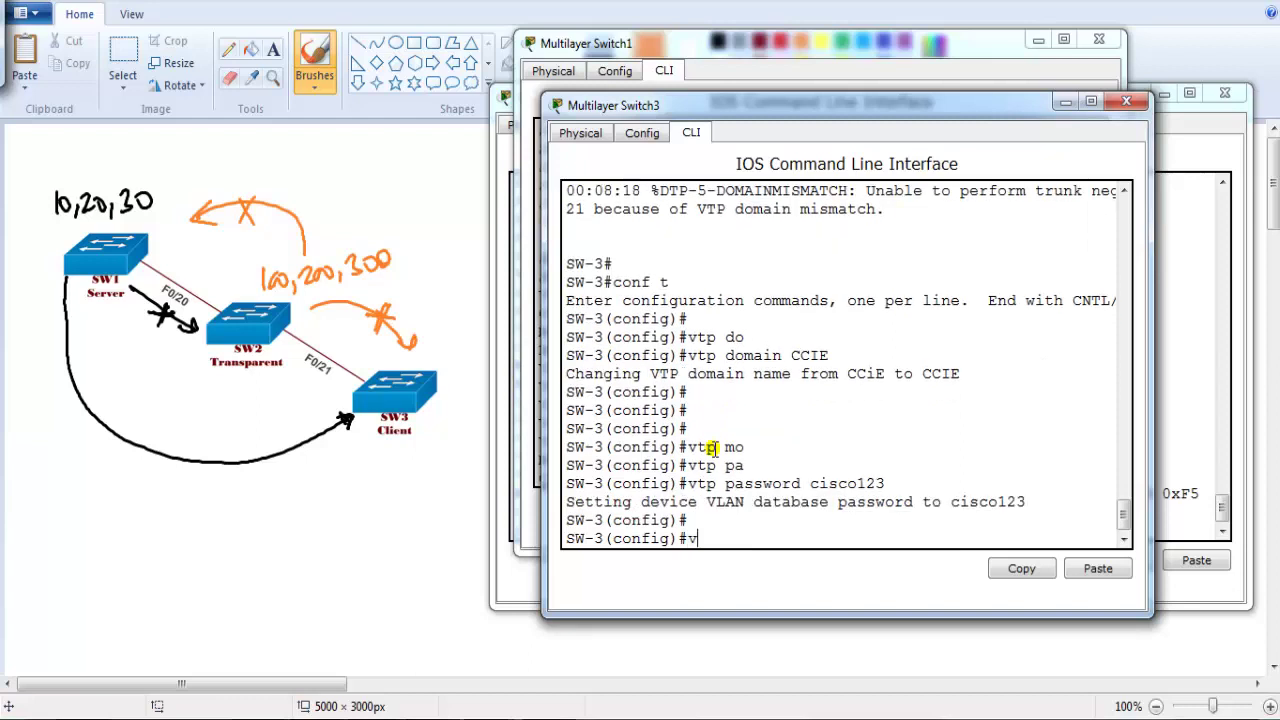
{"action": "type", "text": "tp v"}
{"action": "key", "text": "Tab"}
{"action": "type", "text": "2"}
{"action": "key", "text": "Return"}
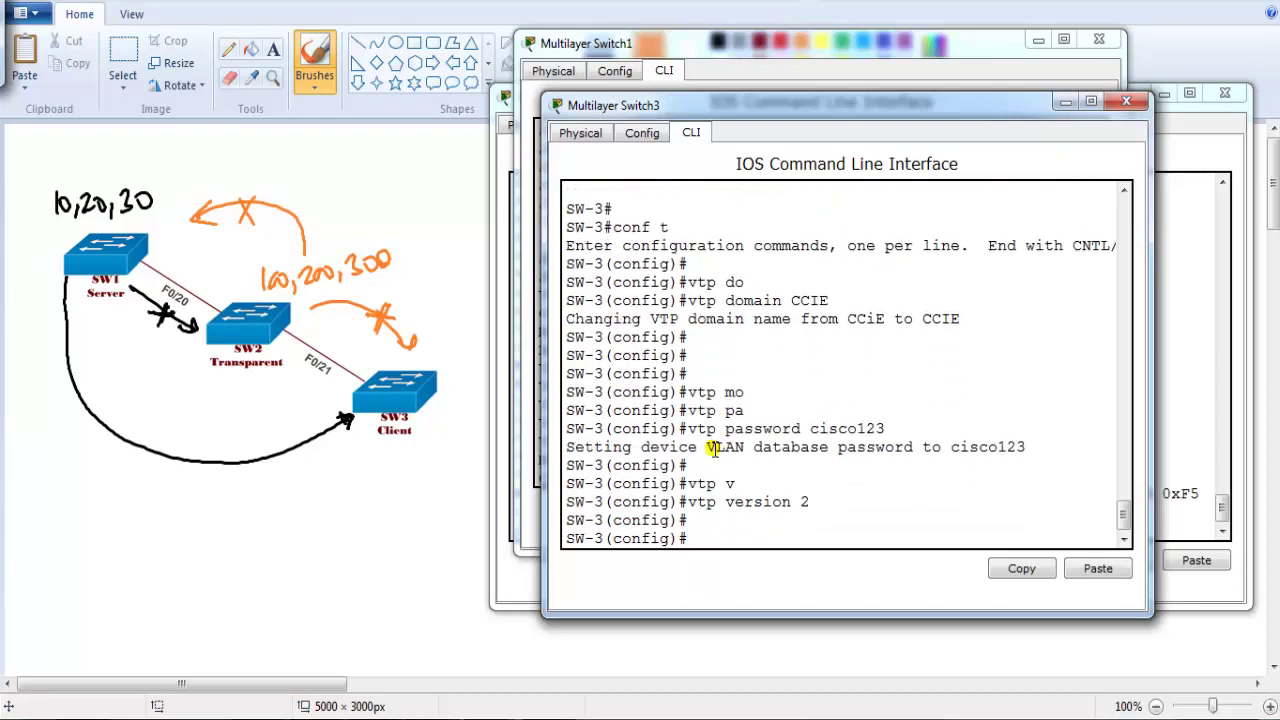
Make SW-3 a VTP client and check its status: revision 2, 5 VLANs.
{"action": "type", "text": "vtp mo"}
{"action": "key", "text": "Tab"}
{"action": "type", "text": "c"}
{"action": "key", "text": "Tab"}
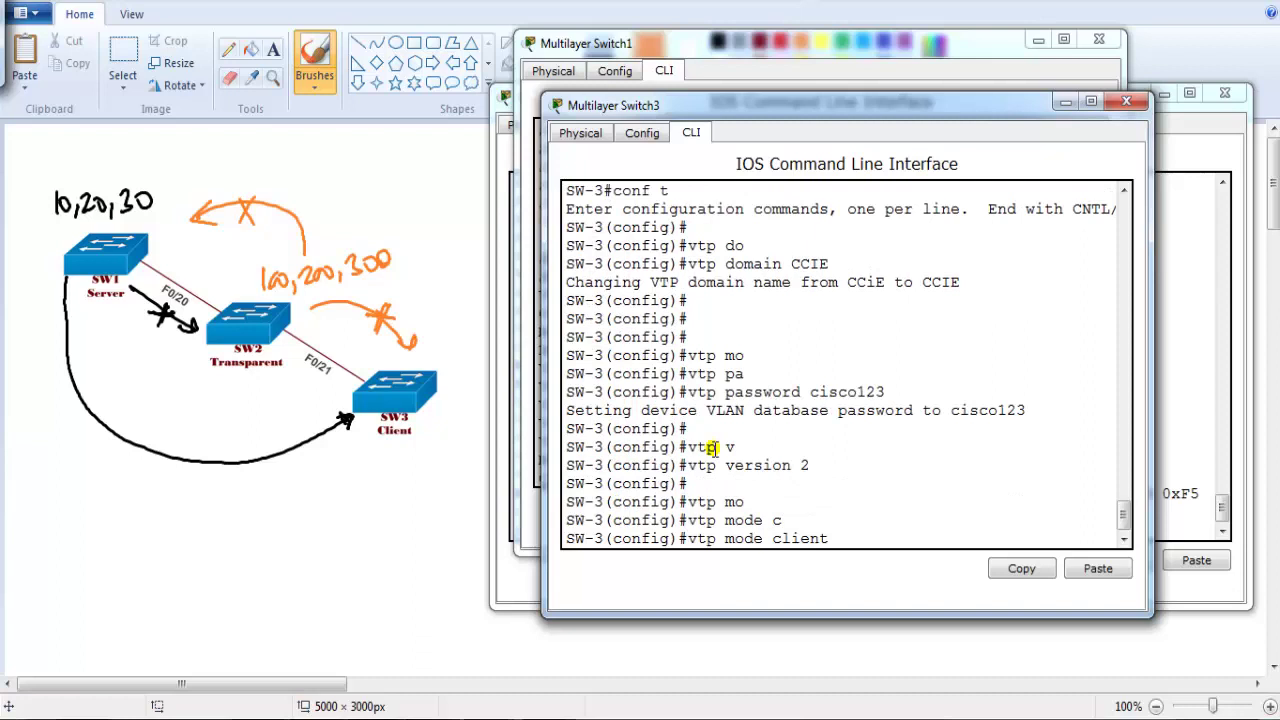
{"action": "key", "text": "Return"}
{"action": "key", "text": "Return"}
{"action": "key", "text": "Return"}
{"action": "key", "text": "Return"}
{"action": "type", "text": "end"}
{"action": "key", "text": "Return"}
{"action": "type", "text": "sh vt"}
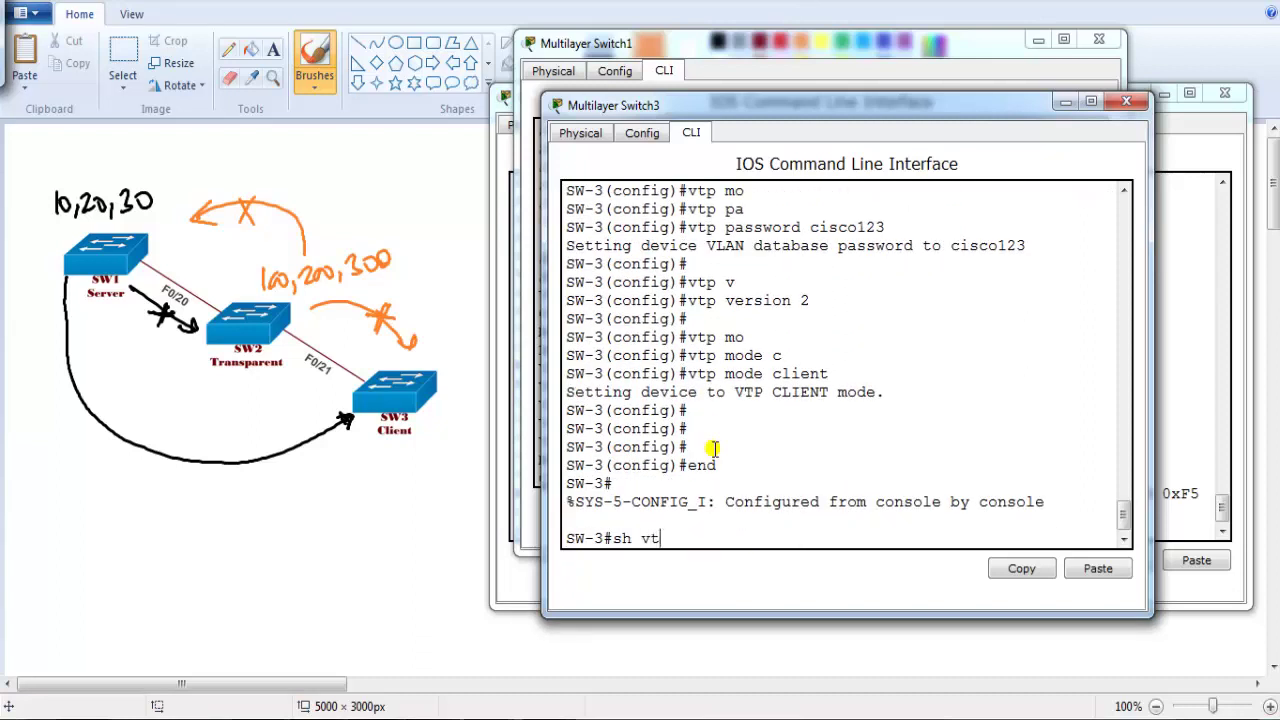
{"action": "type", "text": "p st"}
{"action": "key", "text": "Tab"}
{"action": "key", "text": "Return"}
{"action": "key", "text": "Return"}
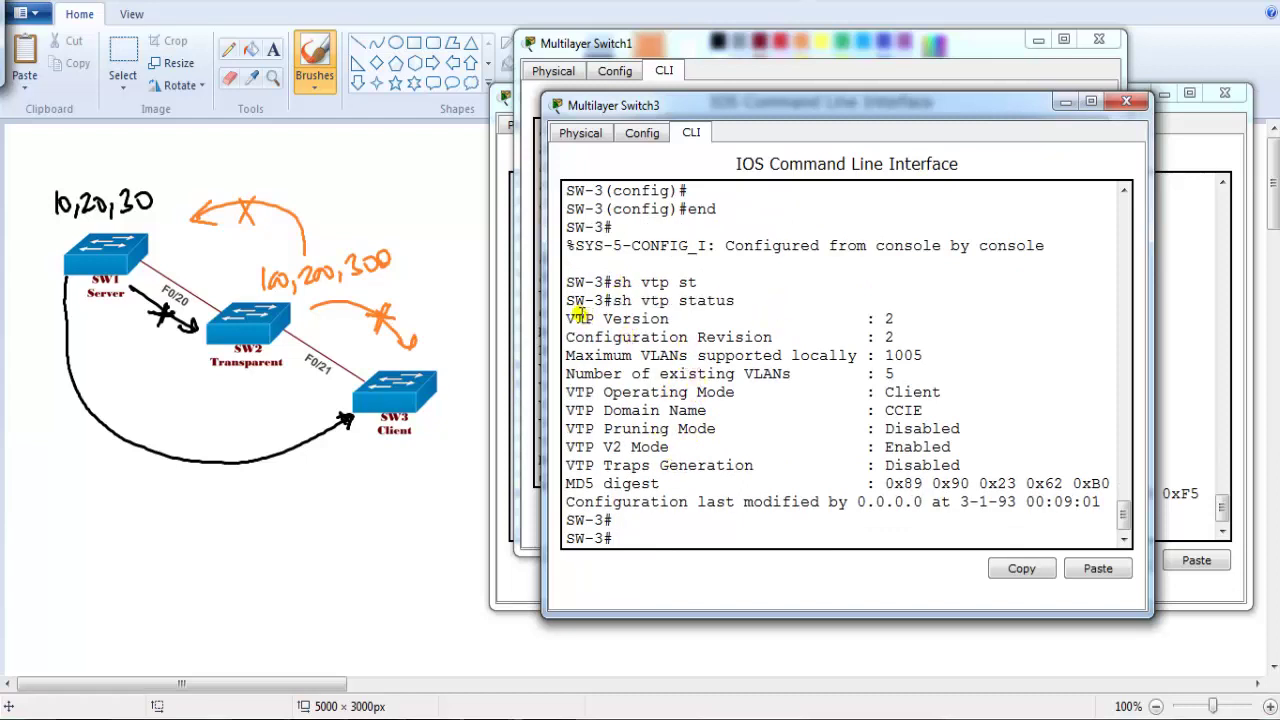
{"action": "left_click", "coordinate": [427, 260]}
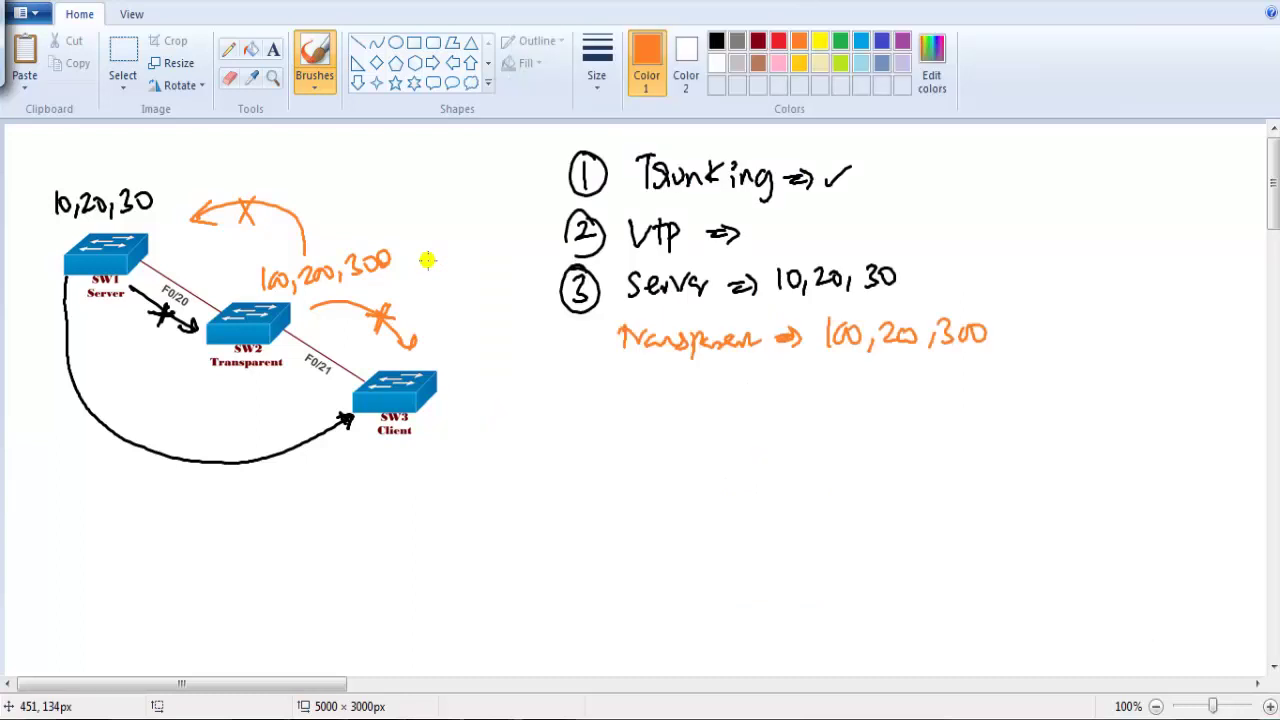
{"action": "key", "text": "ctrl+shift"}
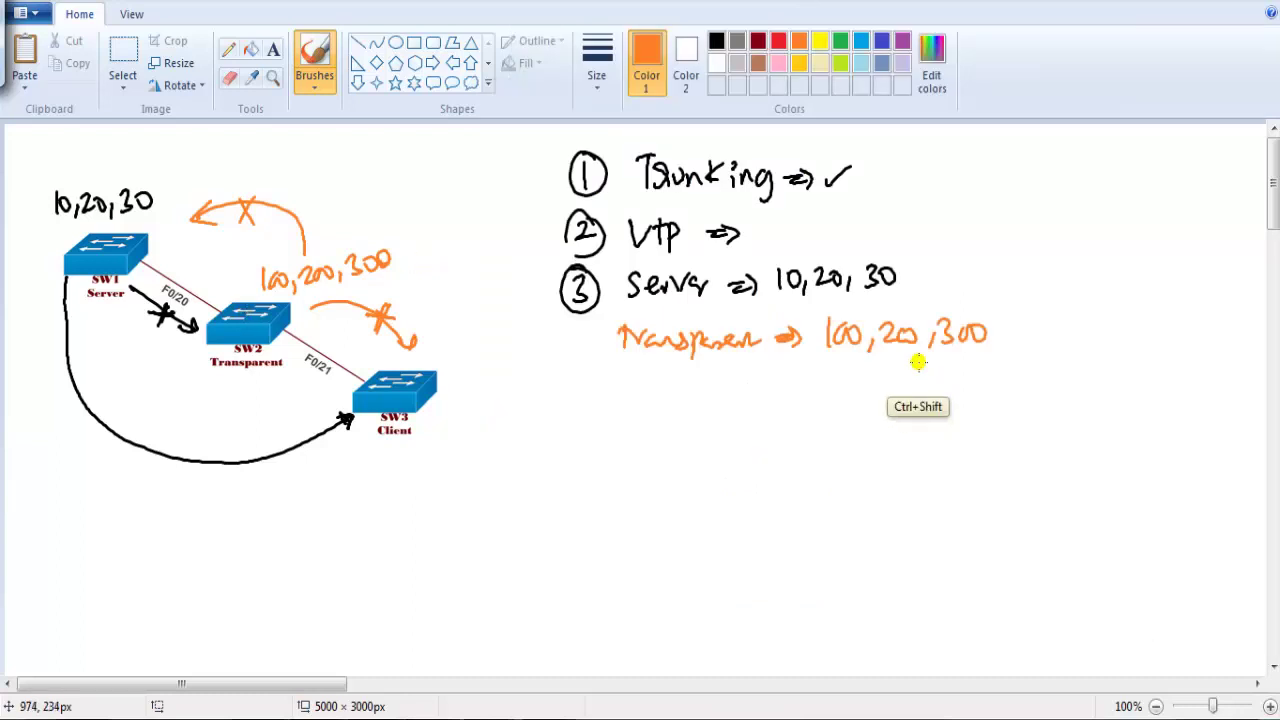
{"action": "left_click_drag", "start_coordinate": [545, 175], "coordinate": [614, 190]}
{"action": "left_click_drag", "start_coordinate": [546, 234], "coordinate": [617, 222]}
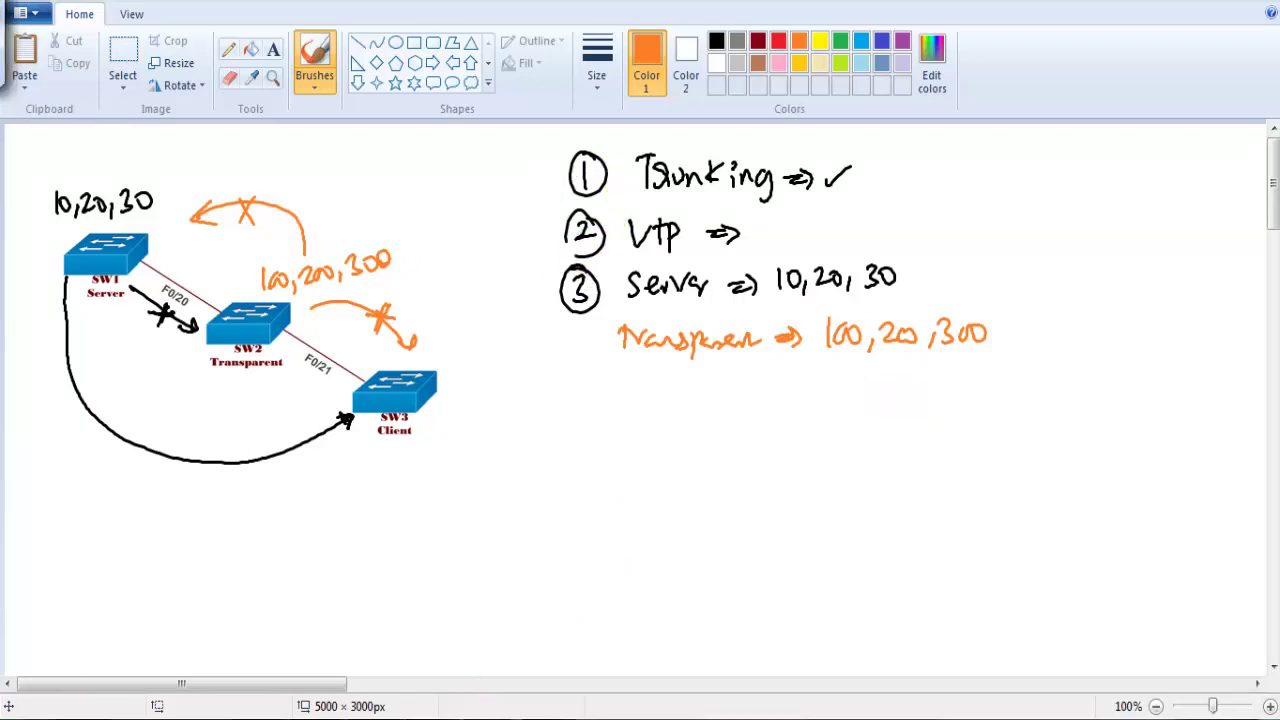
{"action": "mouse_move", "coordinate": [495, 660]}
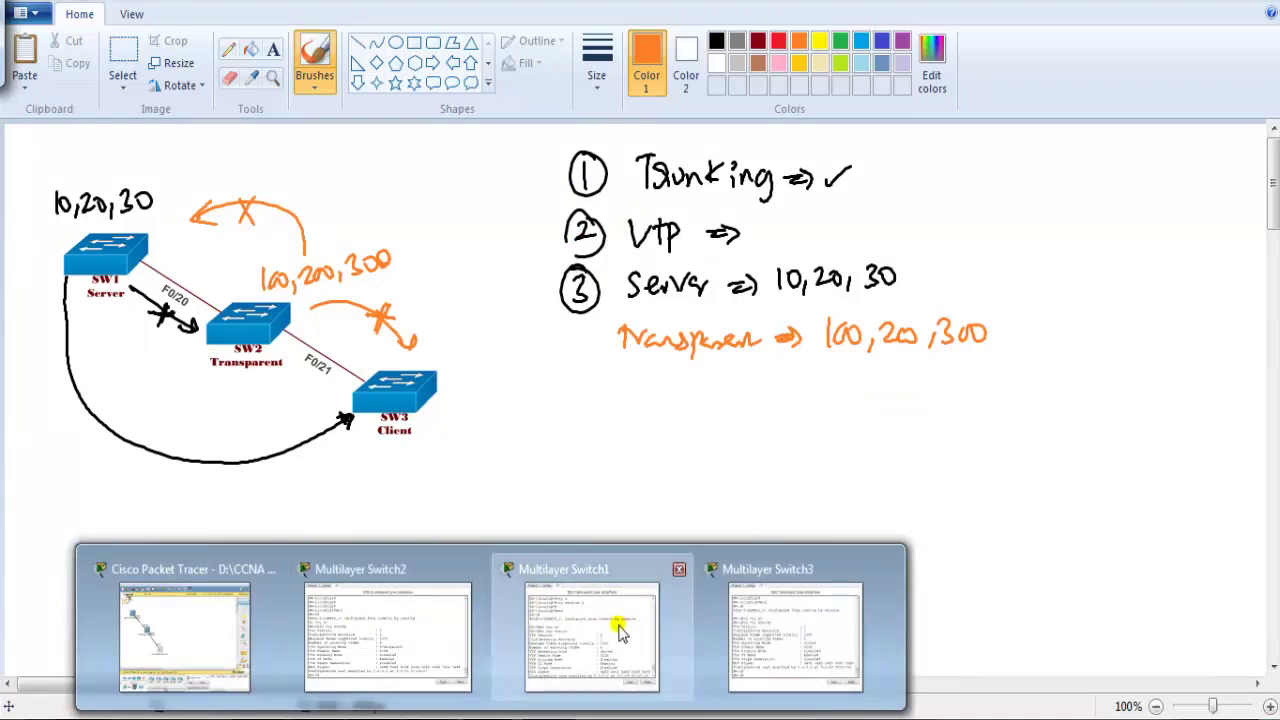
Enter configuration mode on SW-1 and create VLAN 10, retrying after a typo.
{"action": "left_click", "coordinate": [612, 625]}
{"action": "key", "text": "Return"}
{"action": "type", "text": "co"}
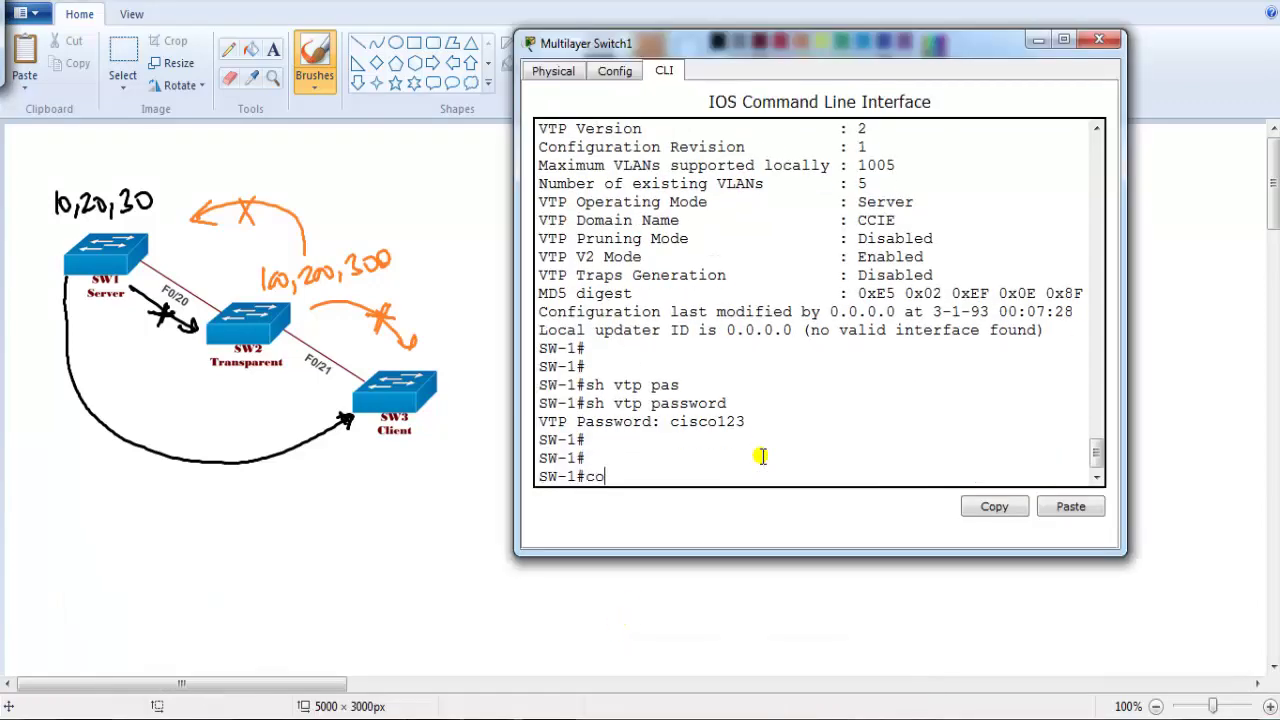
{"action": "type", "text": "nf t"}
{"action": "key", "text": "Return"}
{"action": "key", "text": "Return"}
{"action": "type", "text": "v;lan 10"}
{"action": "key", "text": "Return"}
{"action": "type", "text": "vlan 10"}
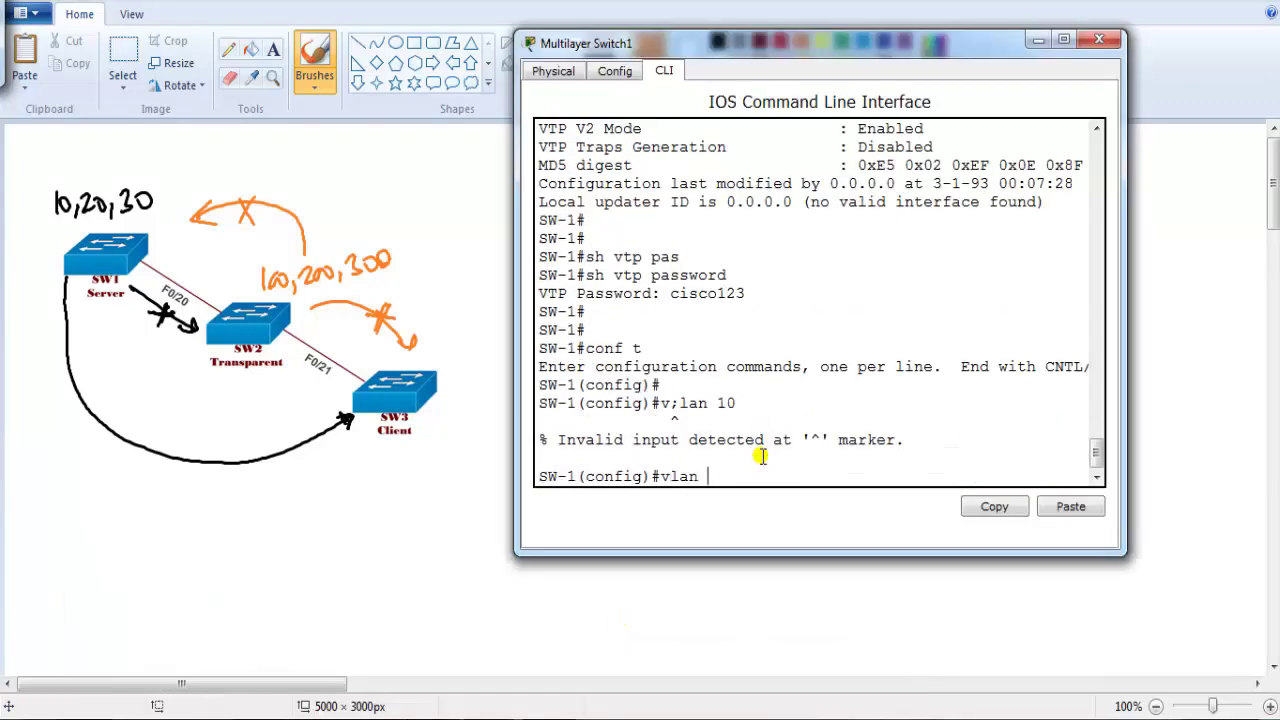
{"action": "key", "text": "Return"}
Create VLANs 20 and 30 on SW-1 and exit configuration mode.
{"action": "type", "text": "vlan 20"}
{"action": "key", "text": "Return"}
{"action": "type", "text": "vlan 30"}
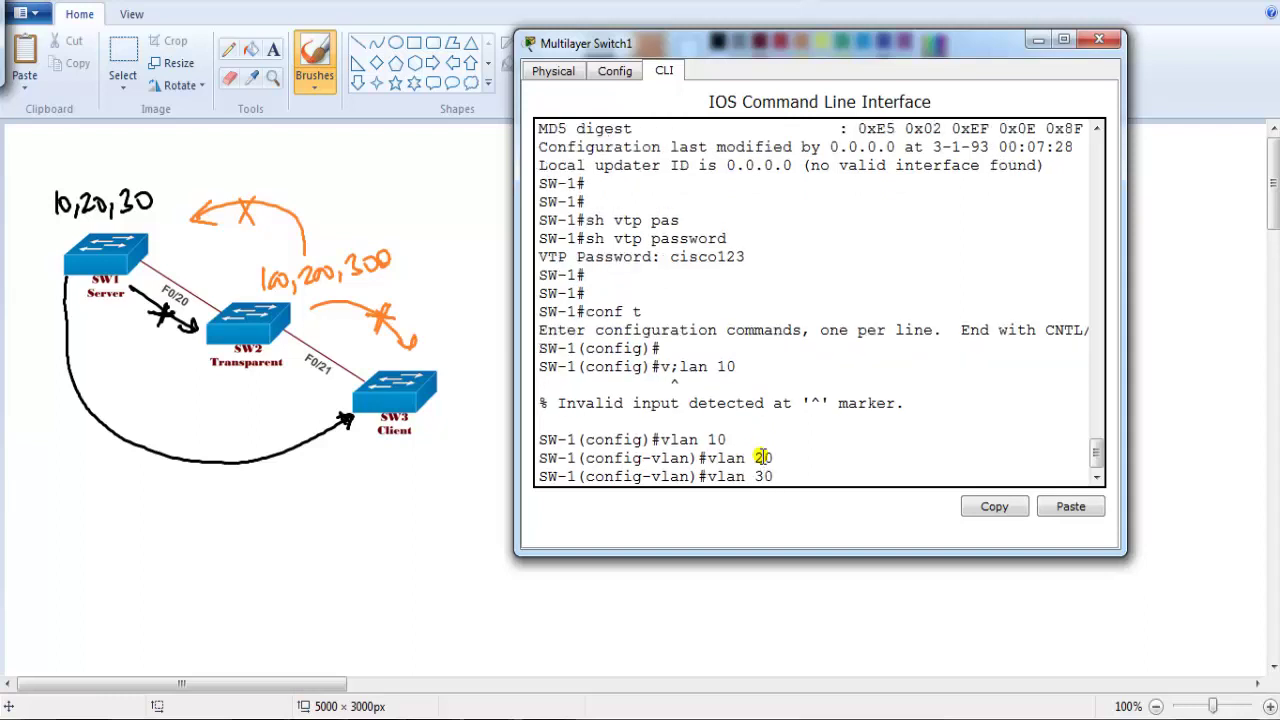
{"action": "key", "text": "Return"}
{"action": "key", "text": "Return"}
{"action": "type", "text": "end"}
{"action": "key", "text": "Return"}
{"action": "key", "text": "Return"}
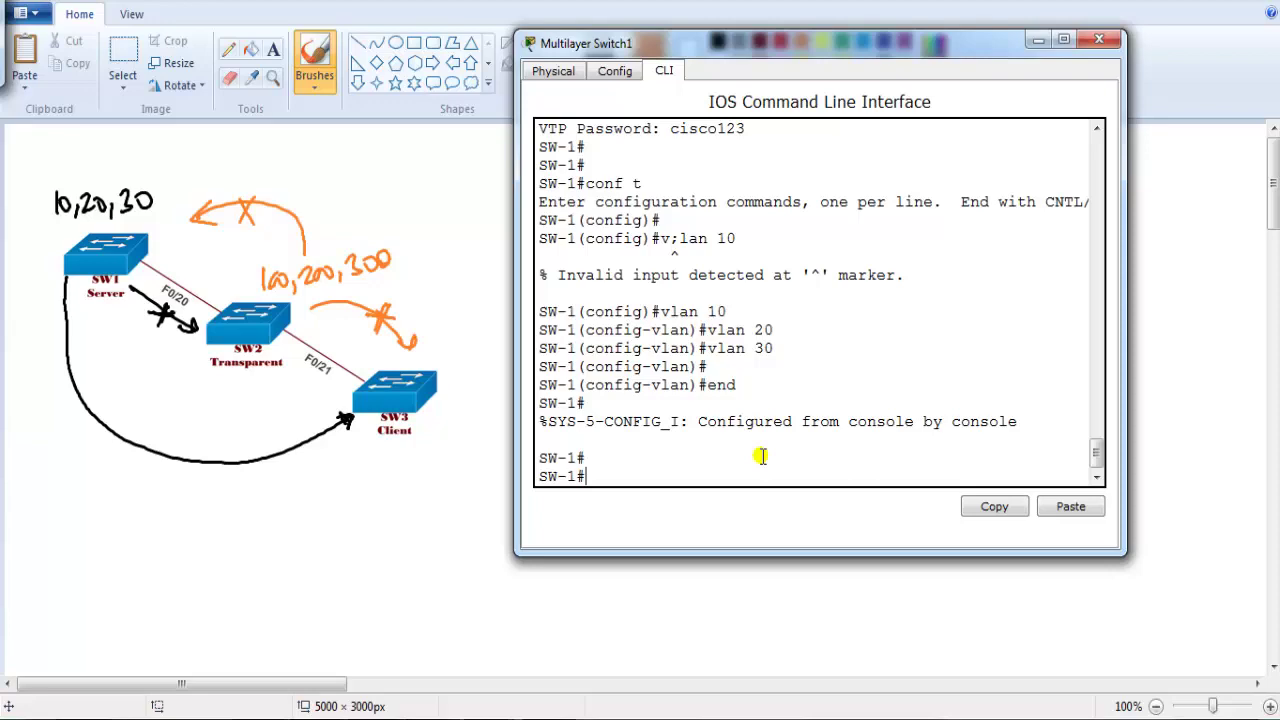
{"action": "mouse_move", "coordinate": [486, 712]}
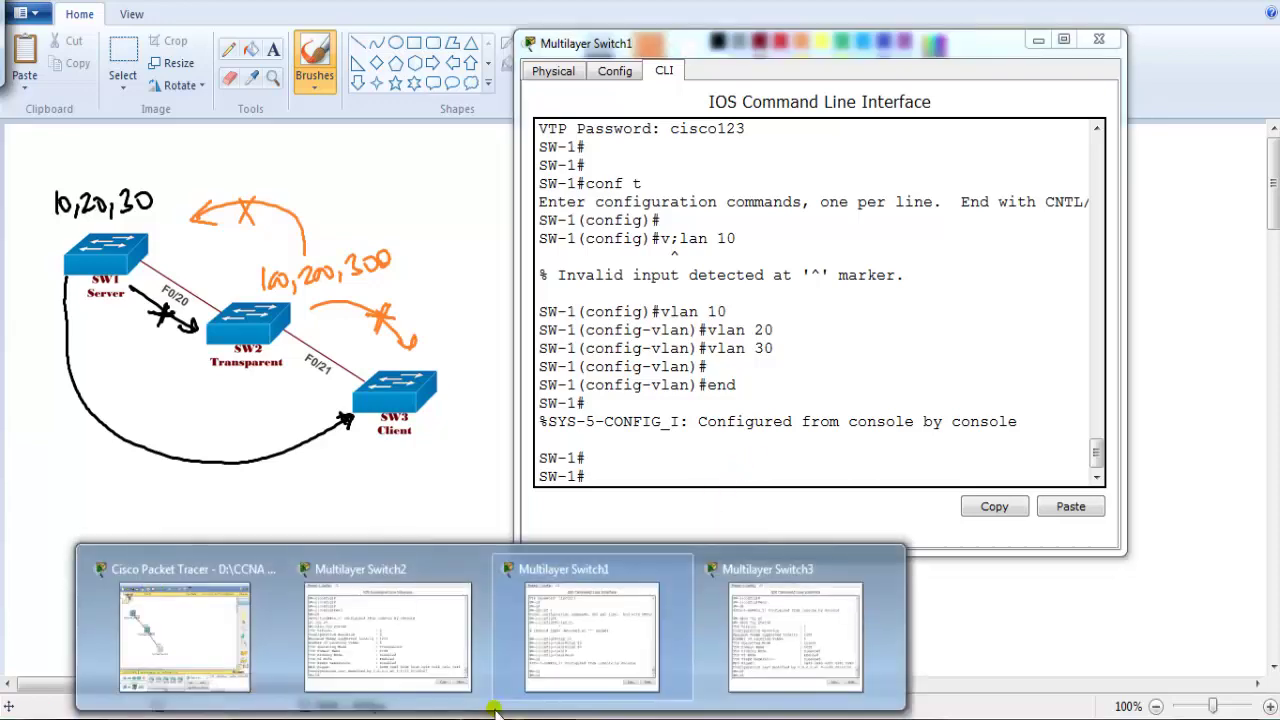
{"action": "left_click", "coordinate": [738, 640]}
List SW-3's VLANs and highlight the learned VLANs 10, 20 and 30.
{"action": "key", "text": "Return"}
{"action": "key", "text": "Return"}
{"action": "type", "text": "sh valn"}
{"action": "key", "text": "Return"}
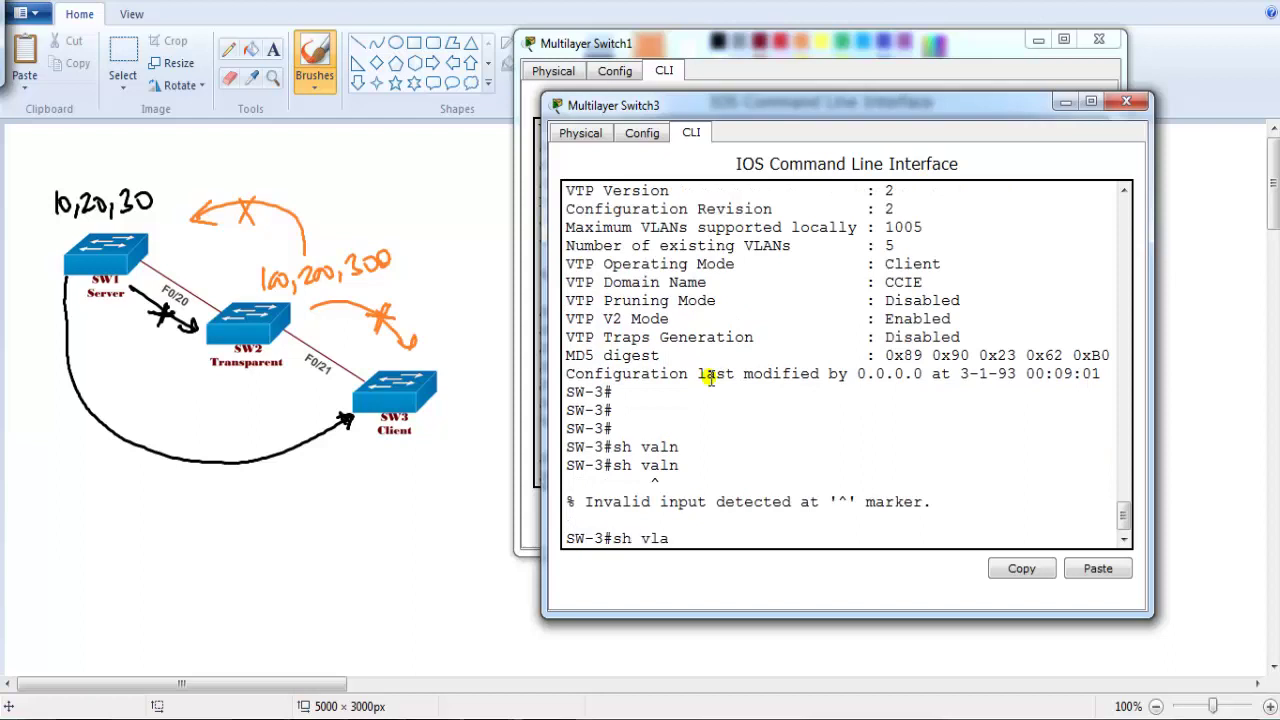
{"action": "type", "text": "sh vla"}
{"action": "key", "text": "Return"}
{"action": "left_click_drag", "start_coordinate": [567, 320], "coordinate": [1025, 366]}
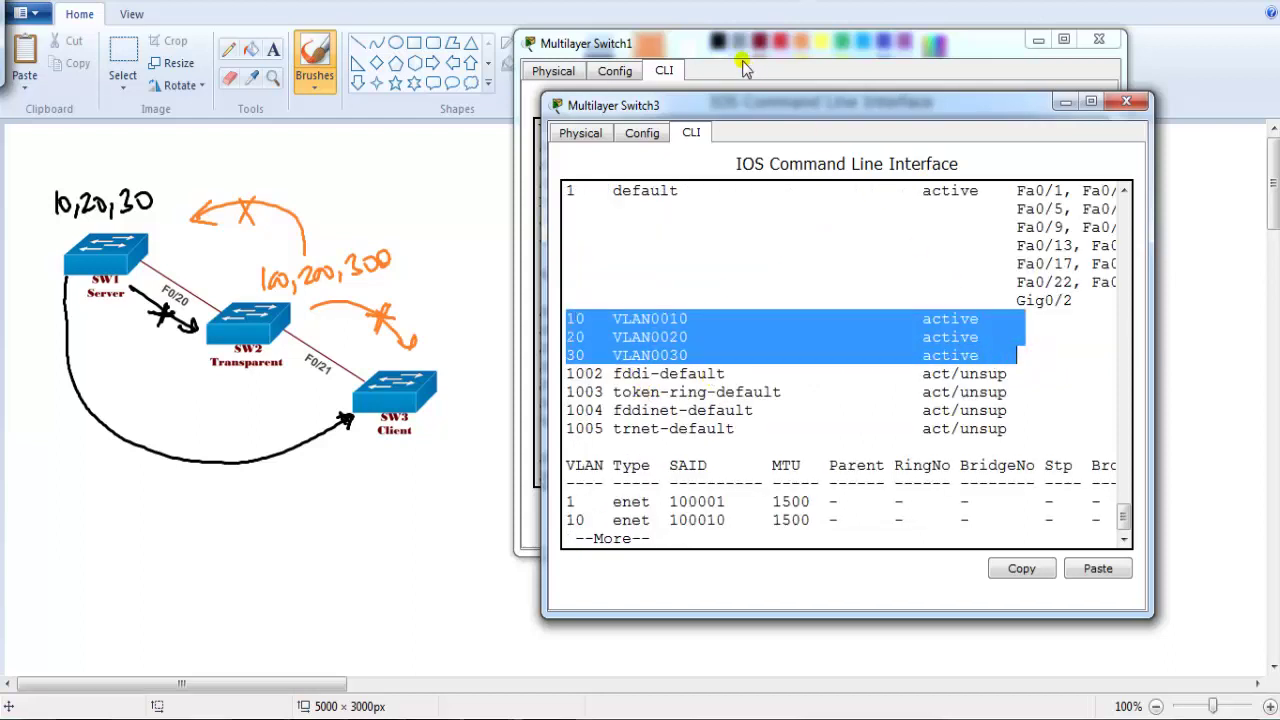
Show and highlight SW-1's VLANs 10, 20 and 30, then return to the Paint notes.
{"action": "left_click", "coordinate": [738, 50]}
{"action": "left_click_drag", "start_coordinate": [605, 311], "coordinate": [837, 397]}
{"action": "type", "text": "sh vlan"}
{"action": "key", "text": "Return"}
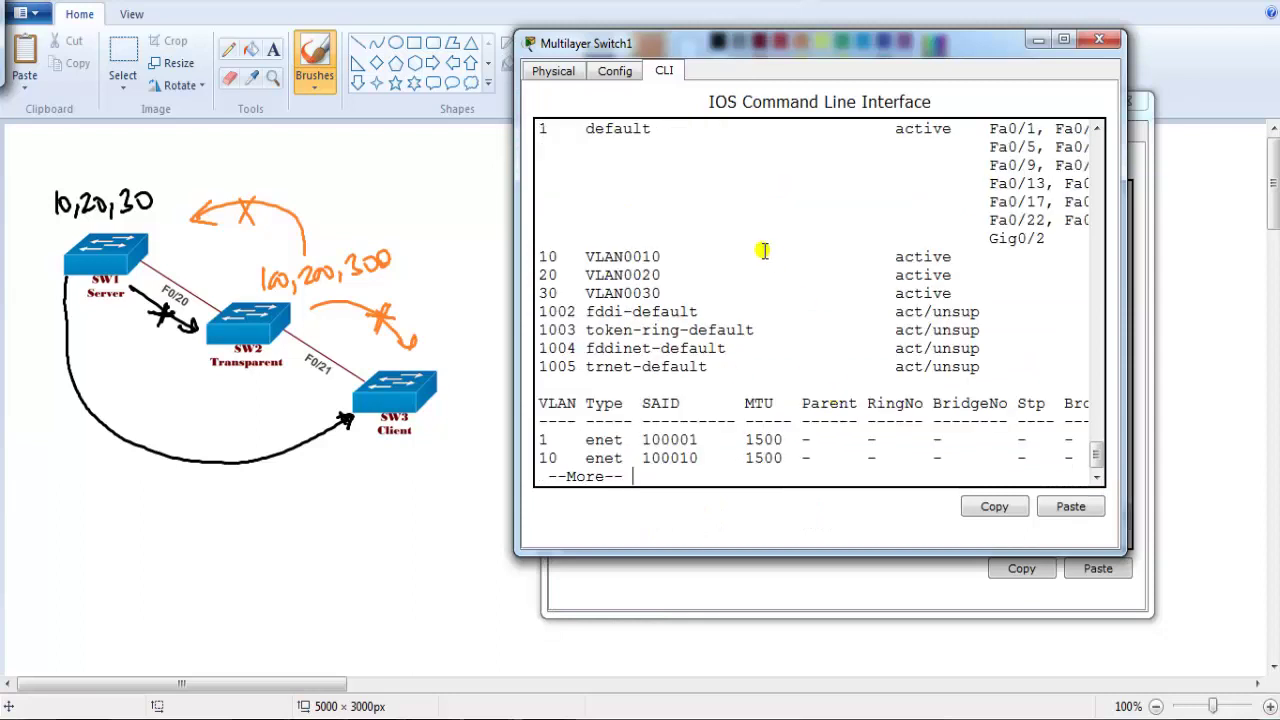
{"action": "left_click_drag", "start_coordinate": [553, 256], "coordinate": [943, 289]}
{"action": "left_click", "coordinate": [791, 586]}
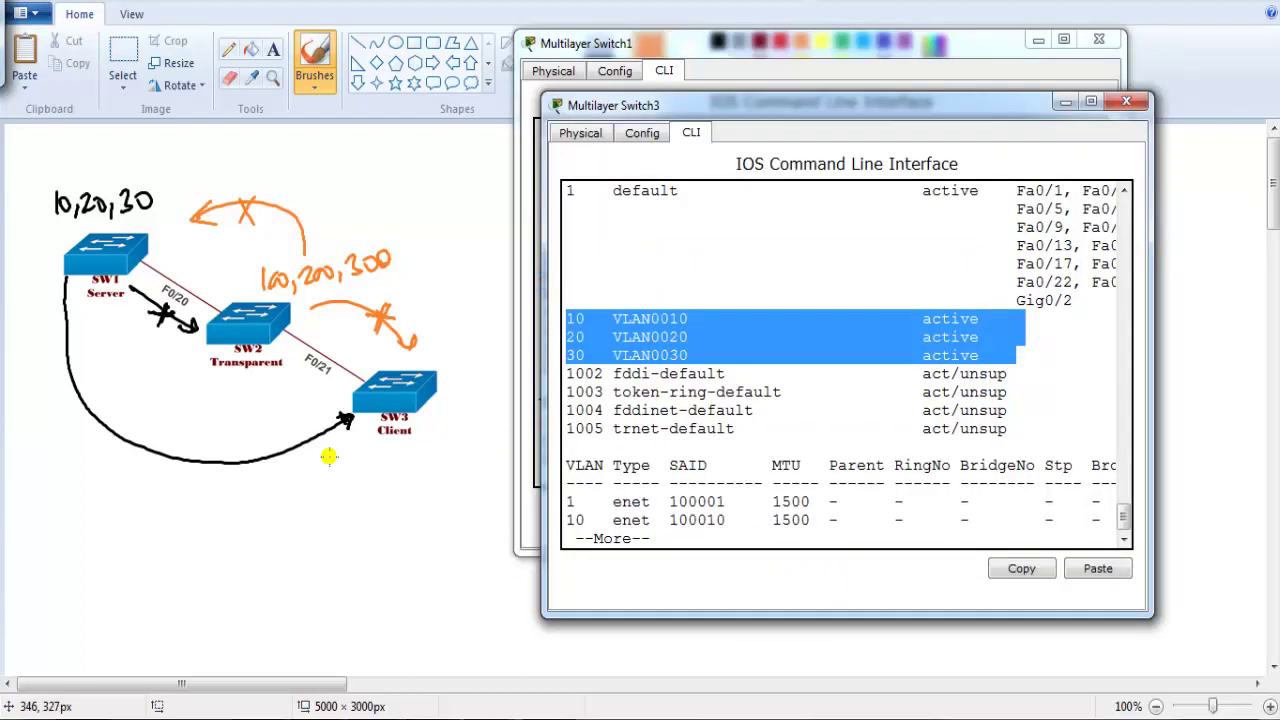
{"action": "left_click", "coordinate": [331, 418]}
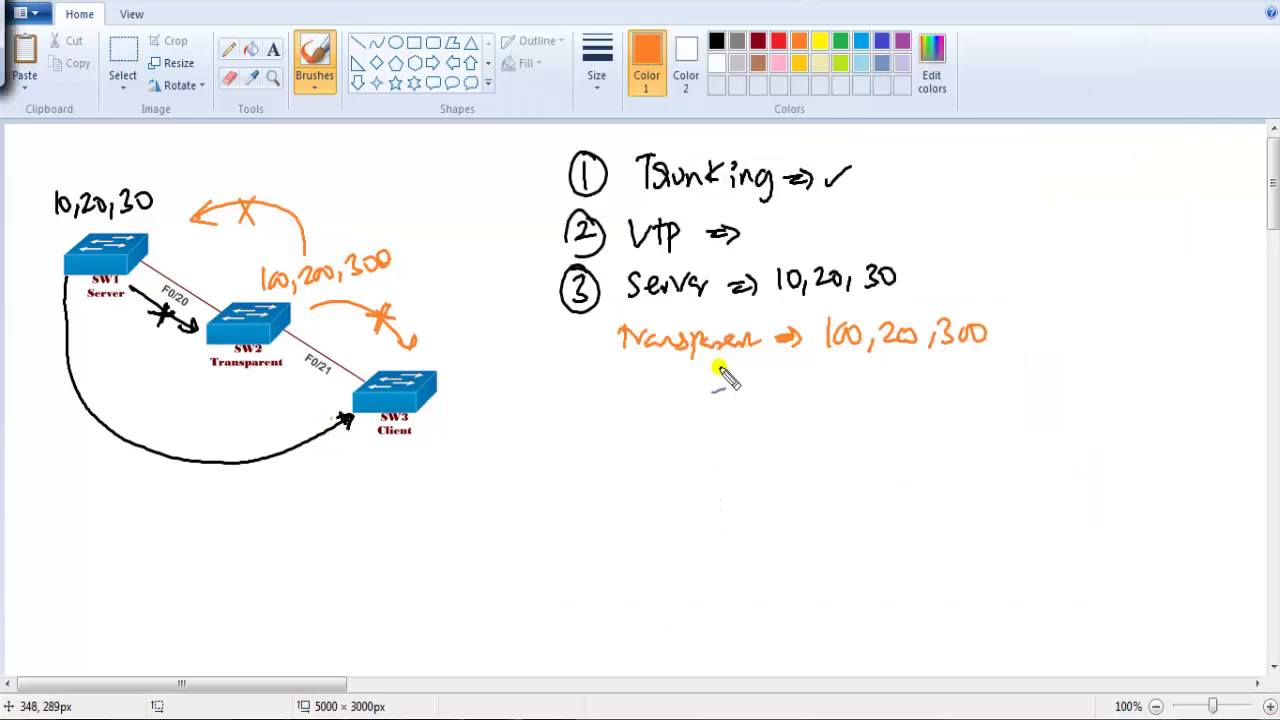
Handwrite 'Domain/Pwd/version ⇒ ✓' in orange under the Transparent line and underline it.
{"action": "mouse_move", "coordinate": [508, 402]}
{"action": "left_mouse_down"}
{"action": "mouse_move", "coordinate": [654, 415]}
{"action": "mouse_move", "coordinate": [666, 438]}
{"action": "mouse_move", "coordinate": [726, 414]}
{"action": "mouse_move", "coordinate": [750, 436]}
{"action": "mouse_move", "coordinate": [818, 430]}
{"action": "left_mouse_up"}
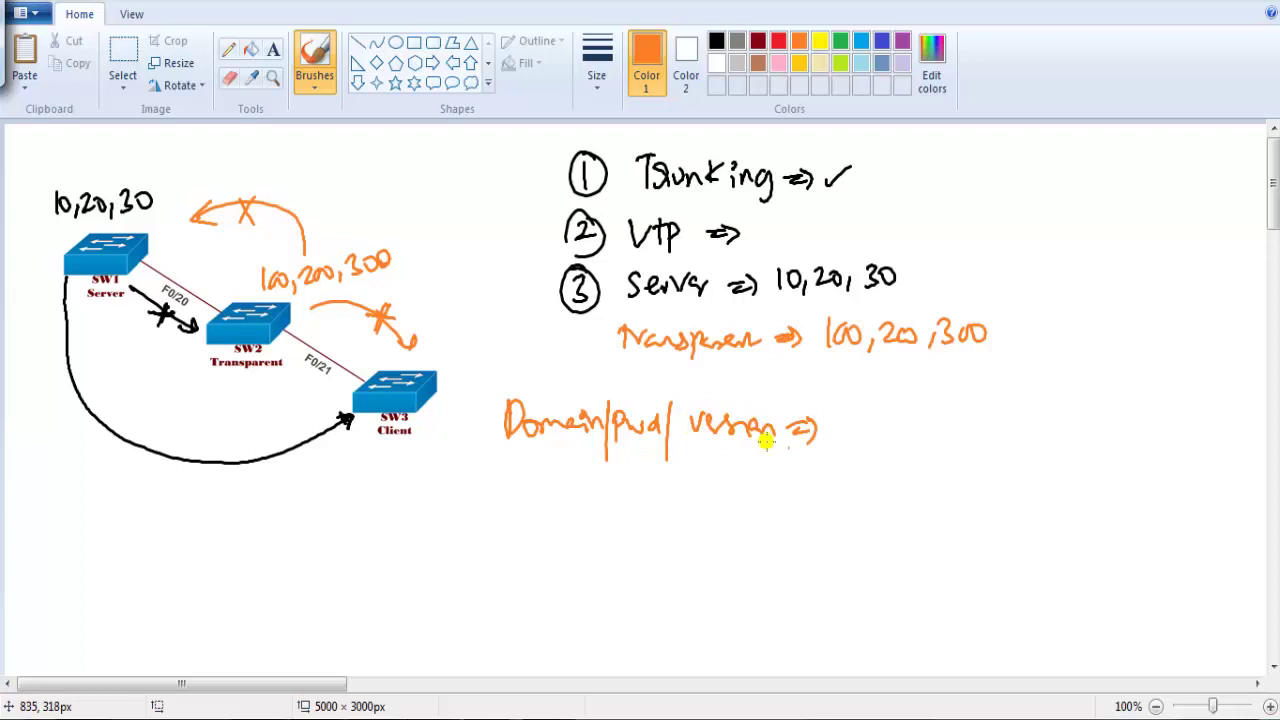
{"action": "mouse_move", "coordinate": [535, 458]}
{"action": "left_mouse_down"}
{"action": "mouse_move", "coordinate": [782, 450]}
{"action": "mouse_move", "coordinate": [876, 420]}
{"action": "left_mouse_up"}
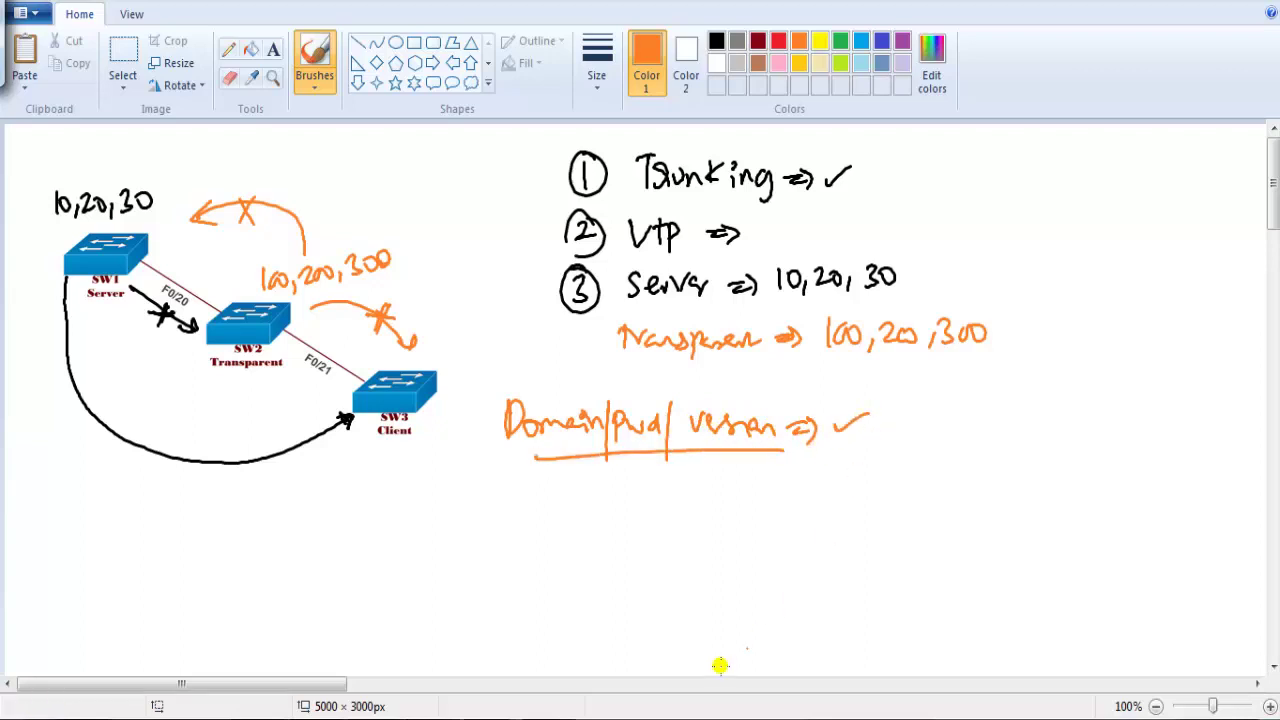
Run show vlan in SW2's console and highlight its default VLANs 1002–1005.
{"action": "mouse_move", "coordinate": [682, 710]}
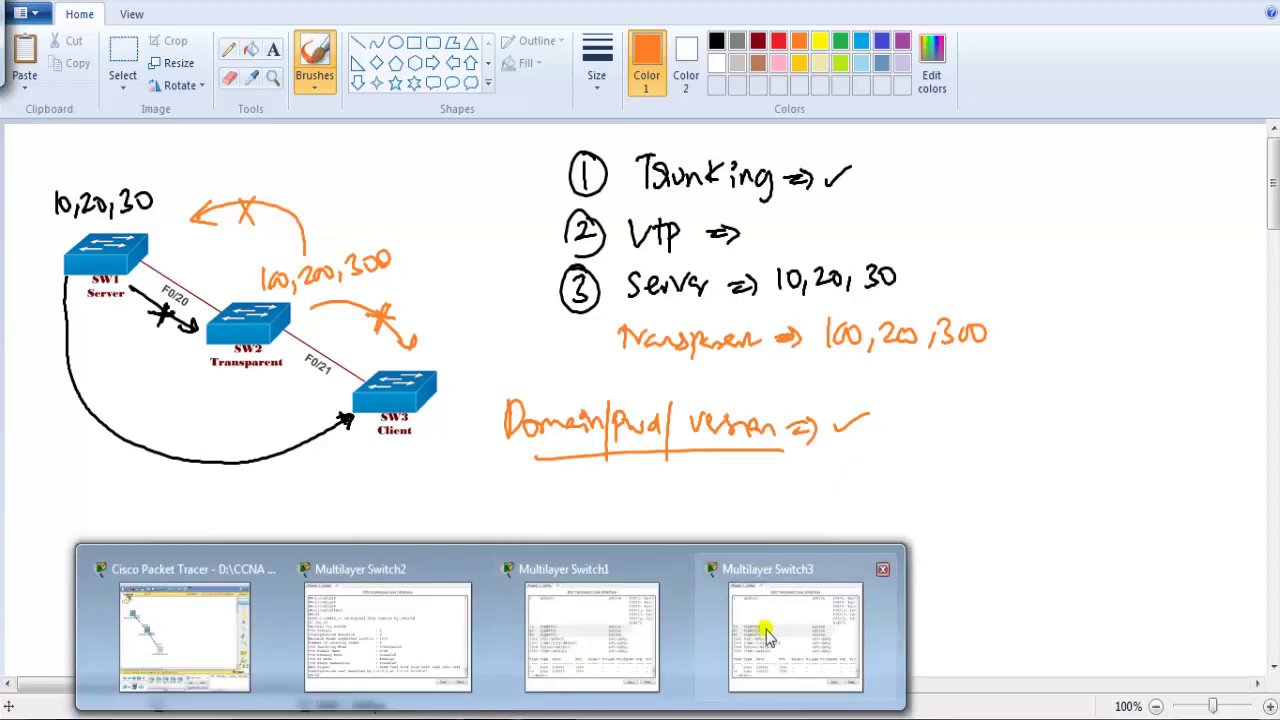
{"action": "left_click", "coordinate": [777, 635]}
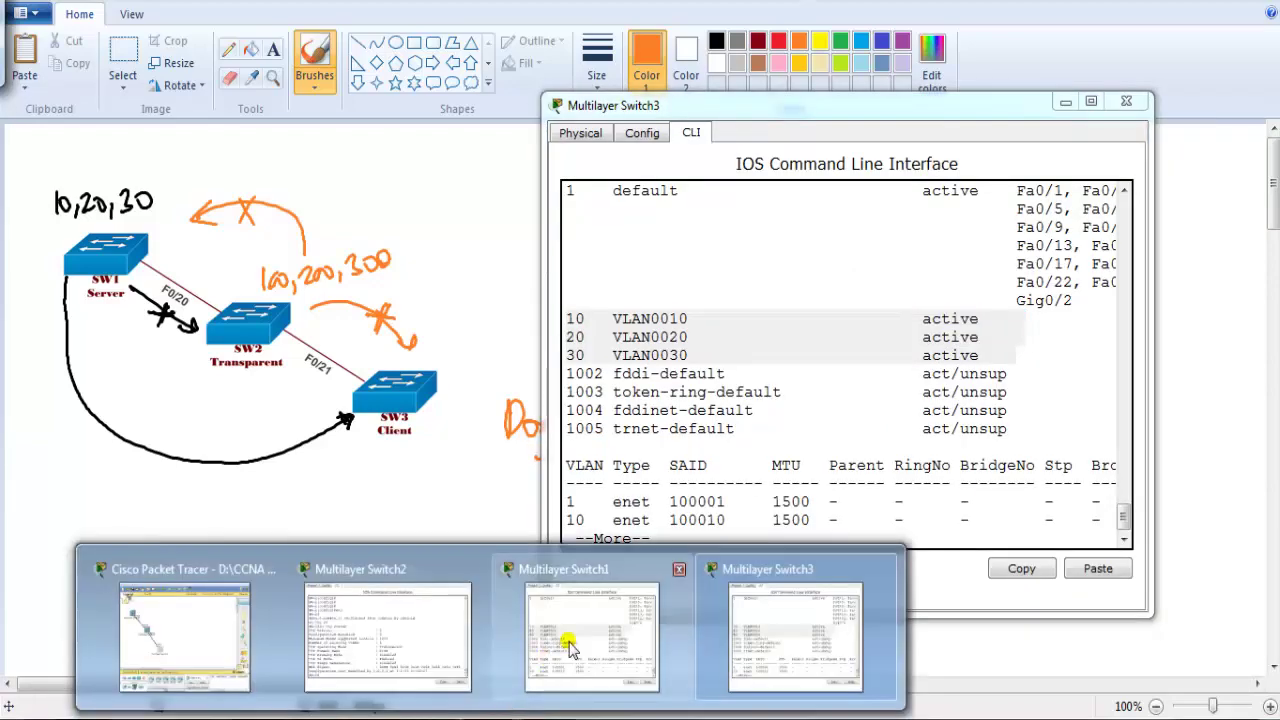
{"action": "left_click", "coordinate": [434, 610]}
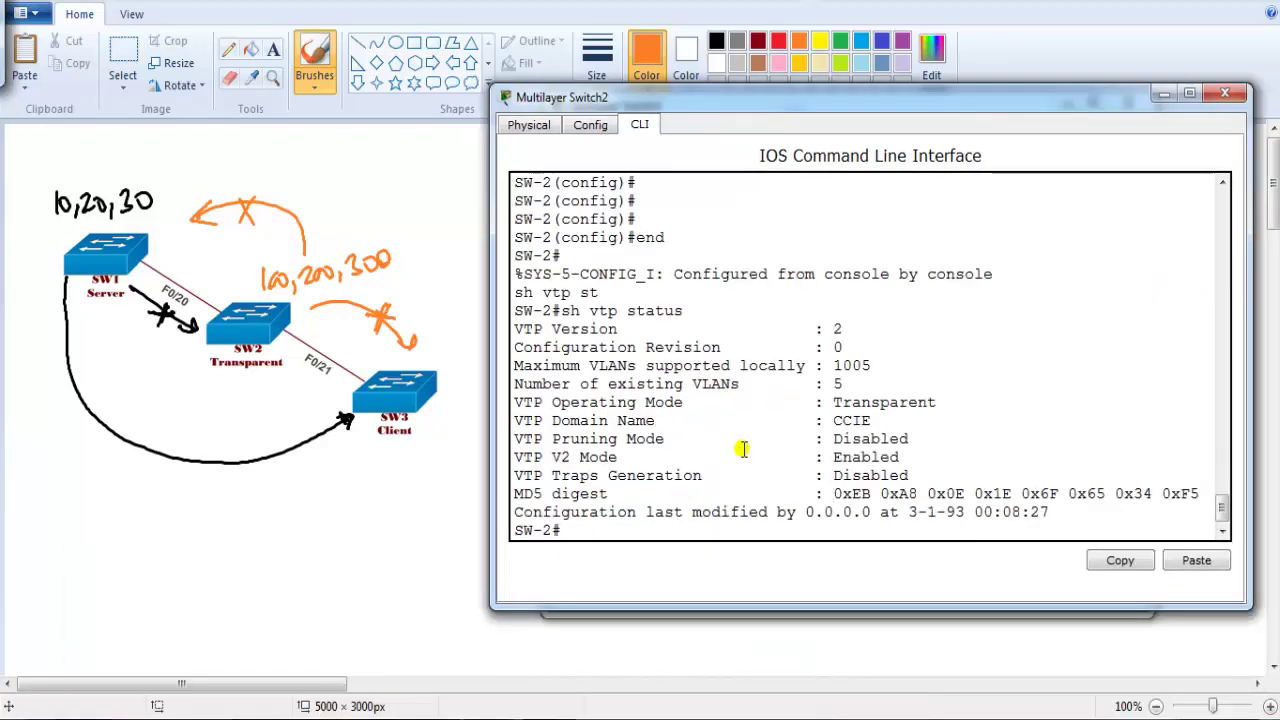
{"action": "key", "text": "Return"}
{"action": "key", "text": "Return"}
{"action": "type", "text": "tp"}
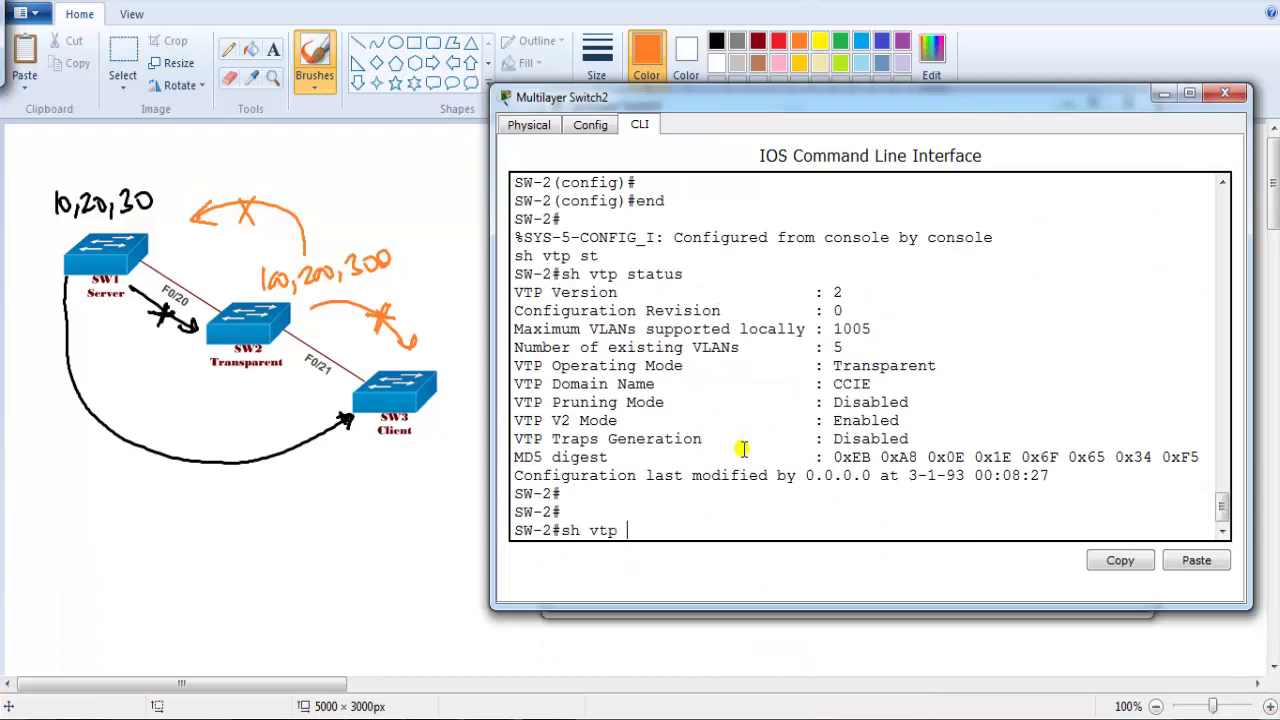
{"action": "key", "text": "BackSpace"}
{"action": "key", "text": "BackSpace"}
{"action": "key", "text": "BackSpace"}
{"action": "type", "text": "lan"}
{"action": "key", "text": "Return"}
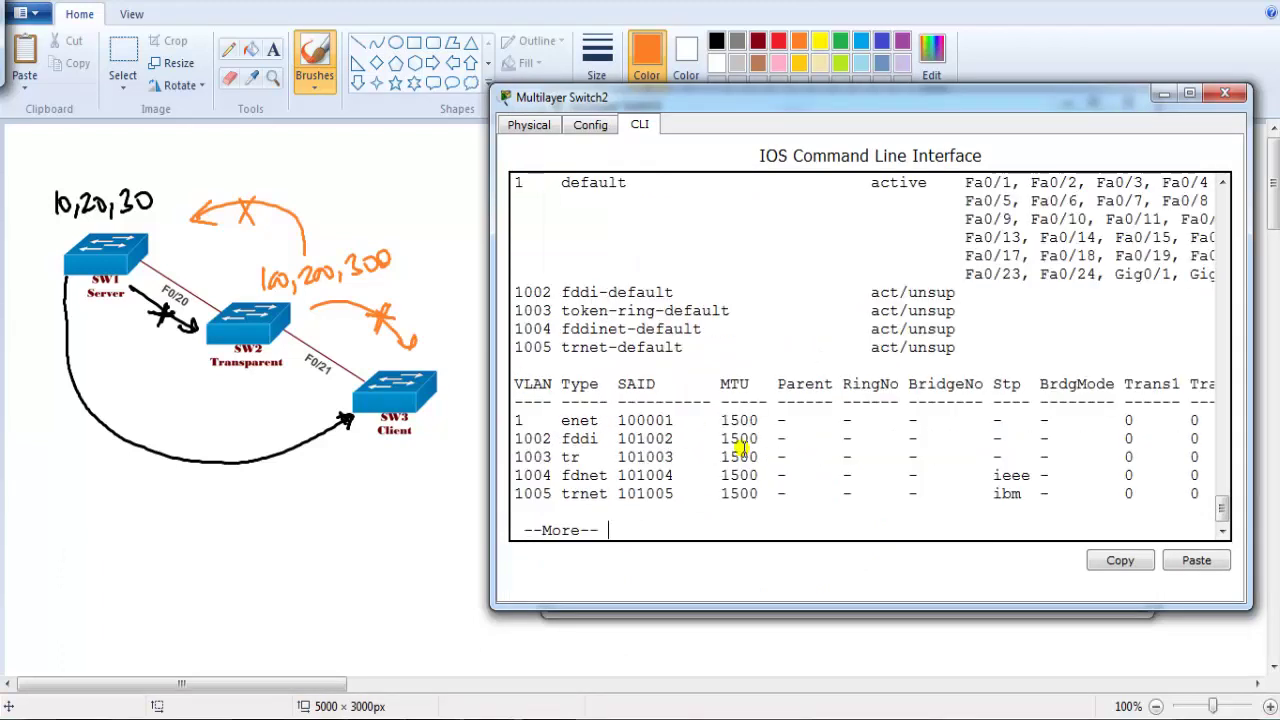
{"action": "left_click_drag", "start_coordinate": [524, 274], "coordinate": [749, 364]}
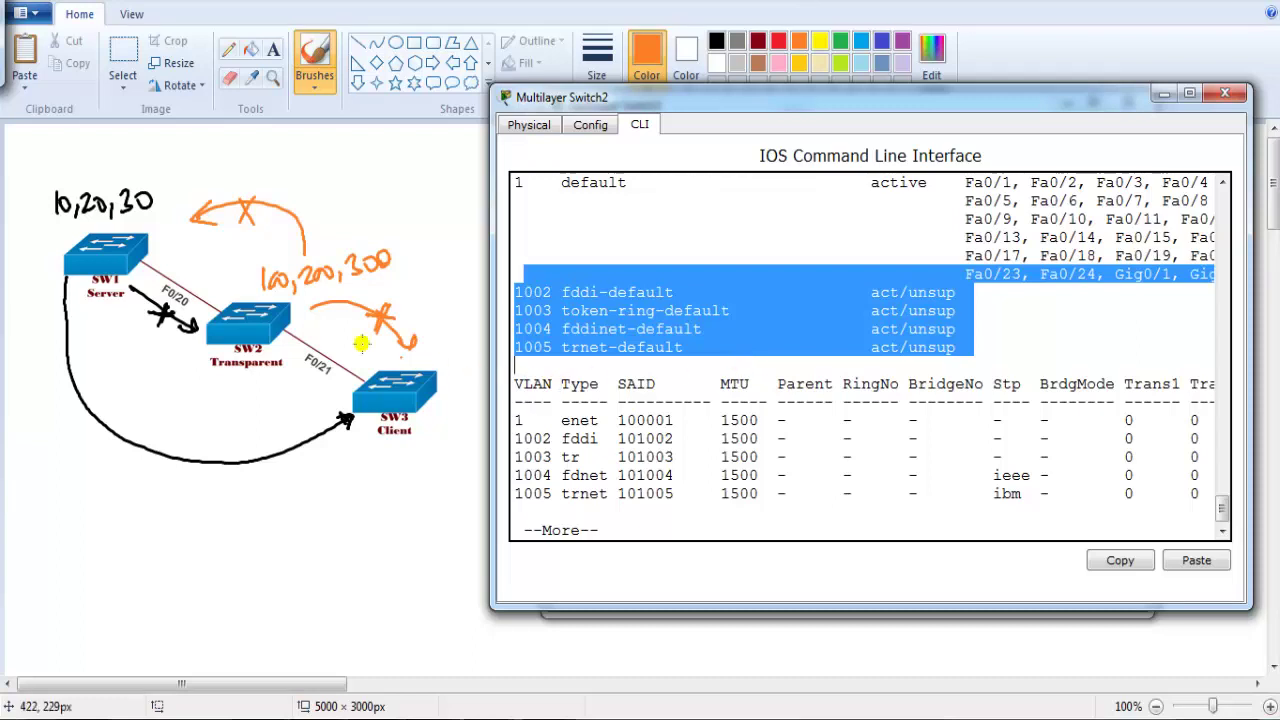
{"action": "left_click", "coordinate": [767, 430]}
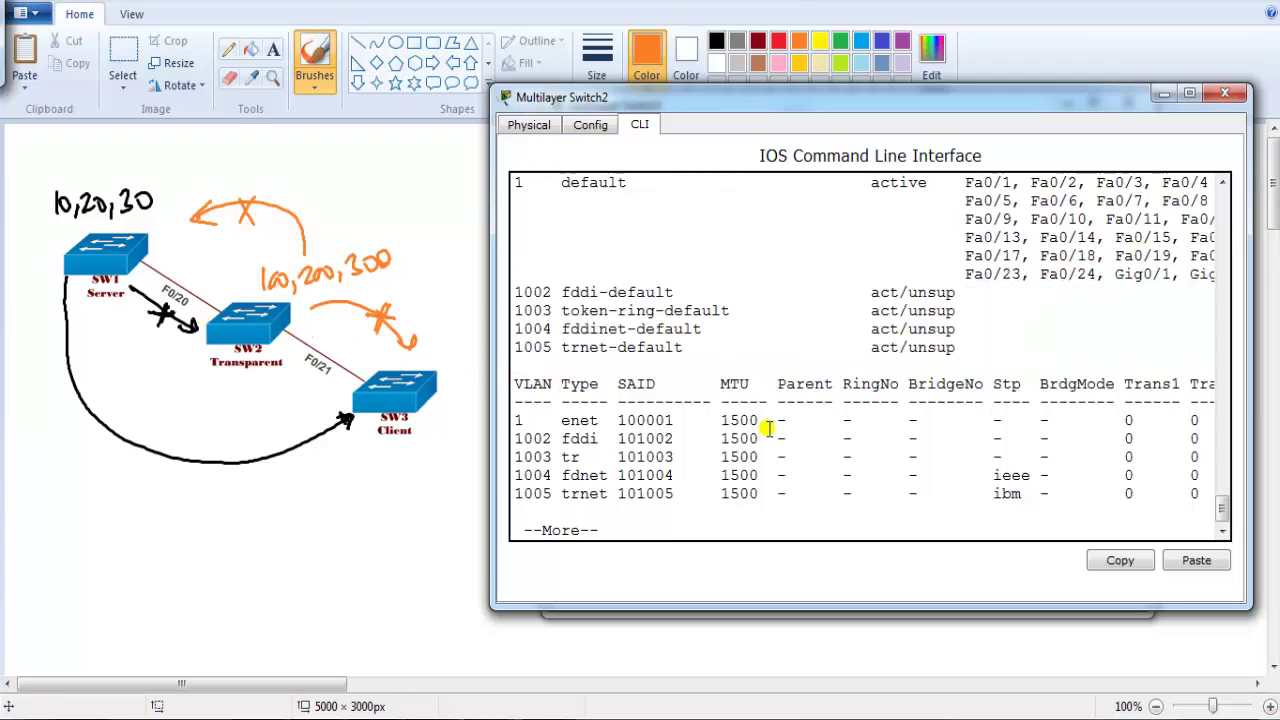
Enter configuration mode on SW2 and create VLANs 100 and 200.
{"action": "key", "text": "space"}
{"action": "type", "text": "conf t"}
{"action": "key", "text": "Return"}
{"action": "key", "text": "Return"}
{"action": "type", "text": "vl"}
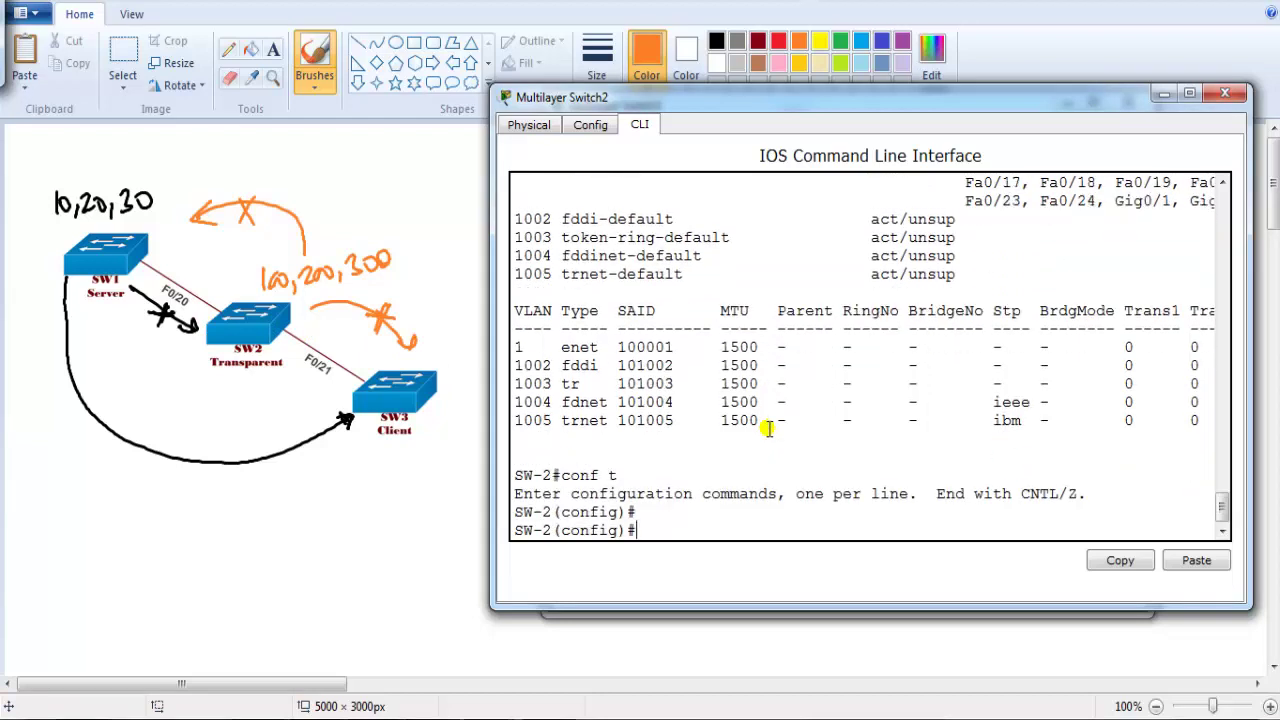
{"action": "type", "text": "an 100"}
{"action": "key", "text": "Return"}
{"action": "type", "text": "vlan 200"}
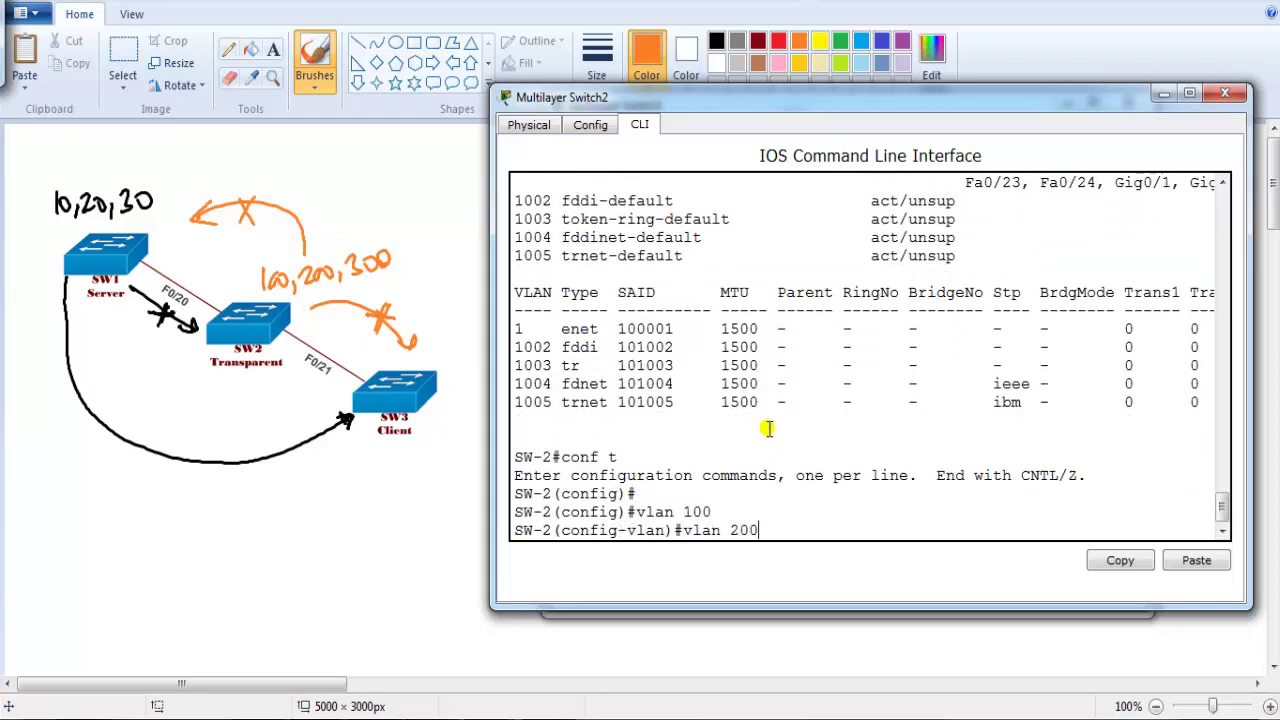
{"action": "key", "text": "Return"}
Create VLAN 300 on SW2, correcting the typo, and exit configuration mode.
{"action": "type", "text": "vlan "}
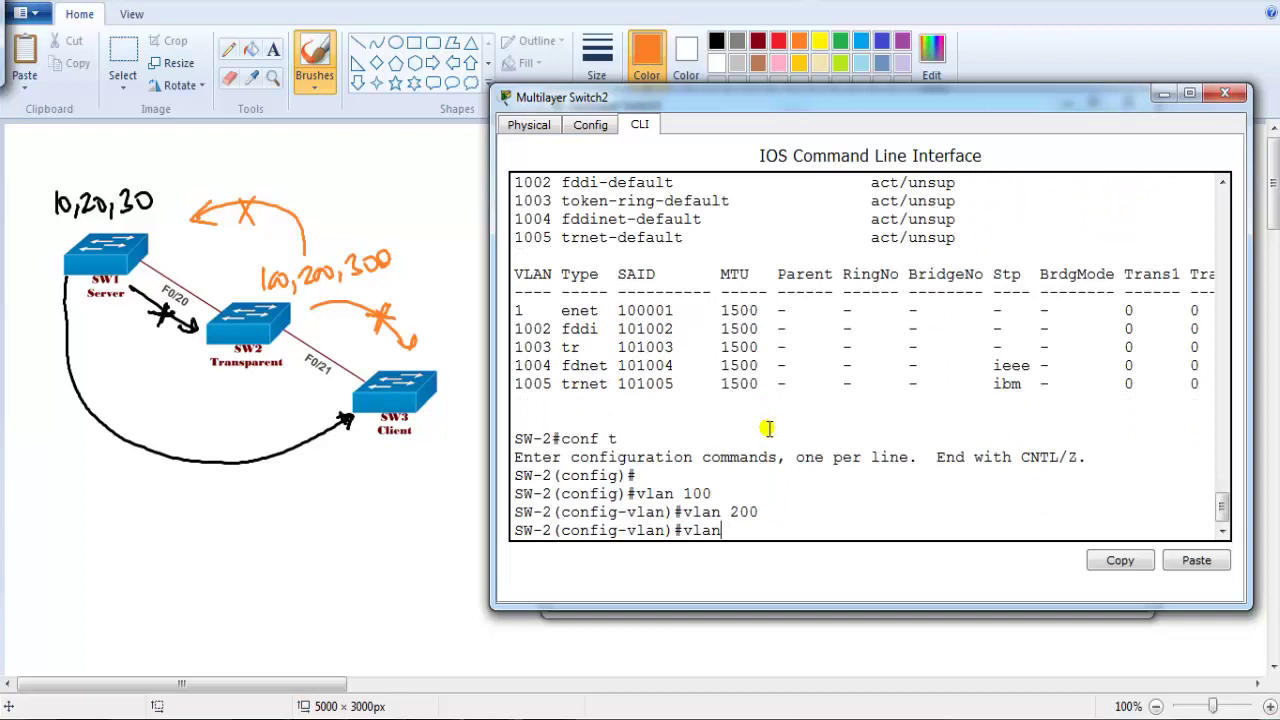
{"action": "type", "text": "lan 300"}
{"action": "key", "text": "Return"}
{"action": "type", "text": "vllan 300"}
{"action": "key", "text": "BackSpace"}
{"action": "key", "text": "BackSpace"}
{"action": "key", "text": "BackSpace"}
{"action": "key", "text": "BackSpace"}
{"action": "key", "text": "BackSpace"}
{"action": "key", "text": "BackSpace"}
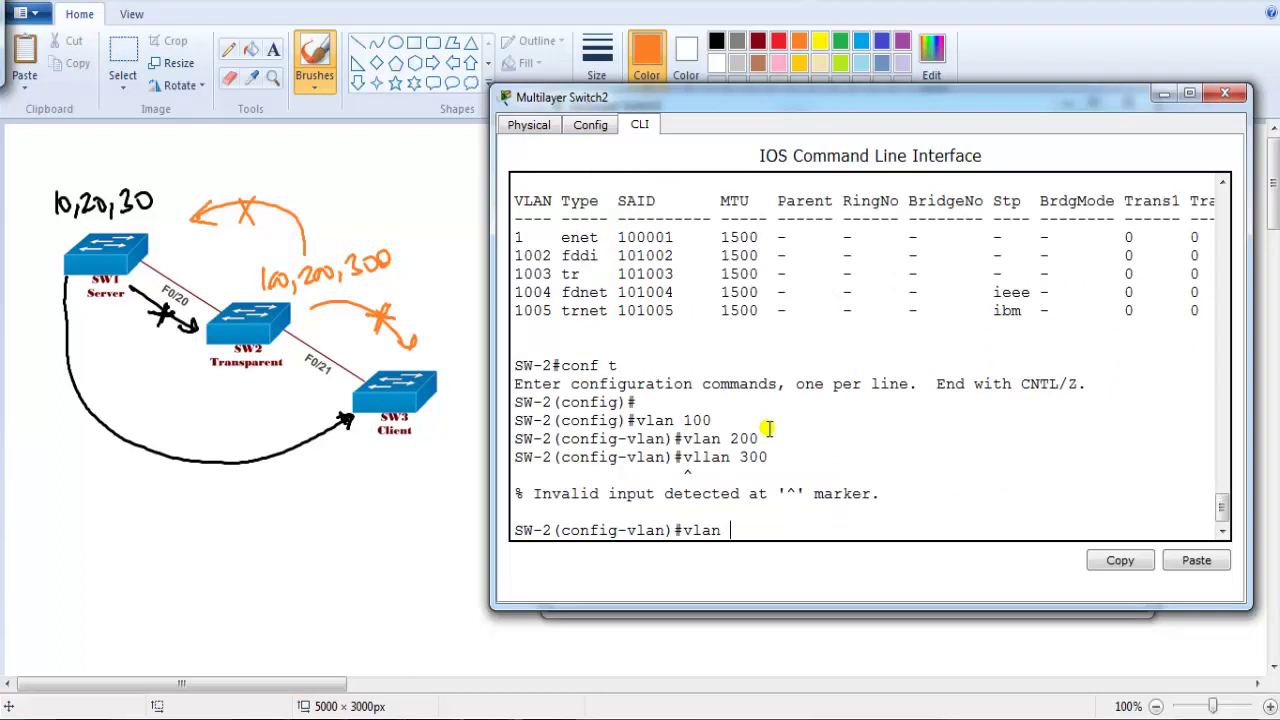
{"action": "type", "text": "an 300"}
{"action": "key", "text": "Return"}
{"action": "type", "text": "end"}
{"action": "key", "text": "Return"}
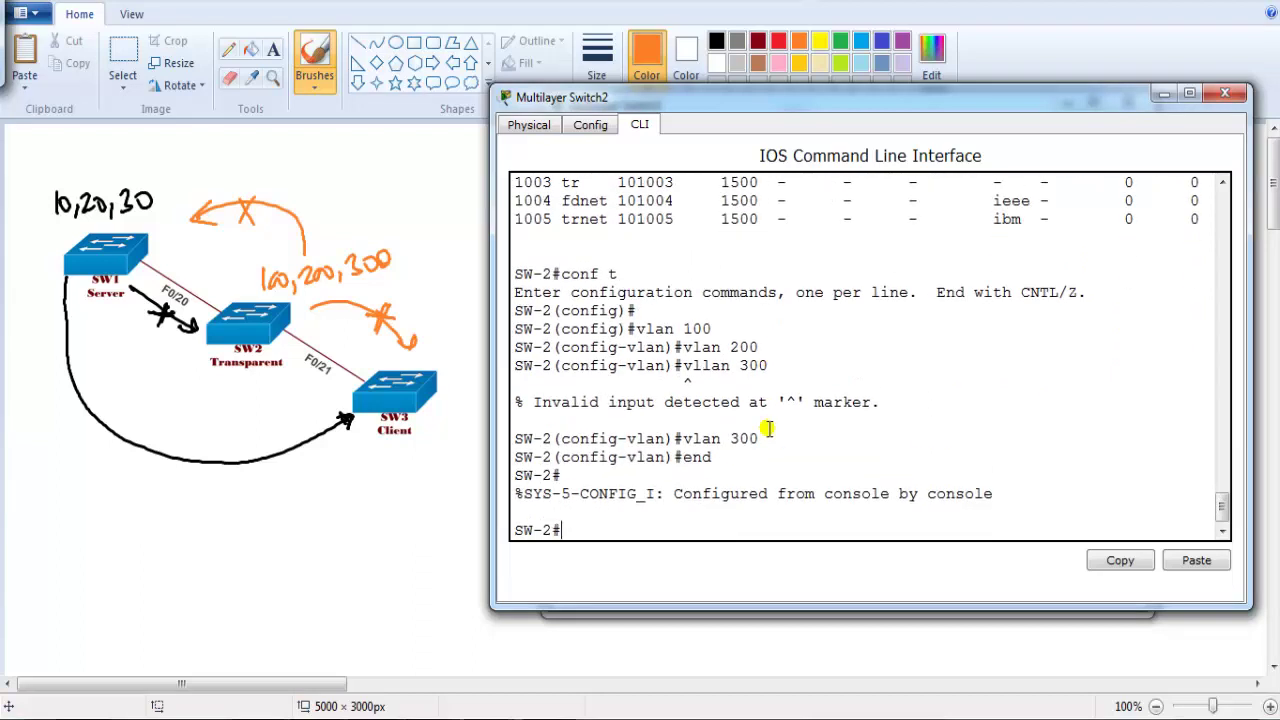
{"action": "key", "text": "Return"}
List SW2's VLANs to confirm 100, 200 and 300, then switch to SW1's console.
{"action": "type", "text": "sh vlan"}
{"action": "key", "text": "Tab"}
{"action": "key", "text": "Return"}
{"action": "left_click_drag", "start_coordinate": [535, 292], "coordinate": [908, 402]}
{"action": "left_click", "coordinate": [490, 712]}
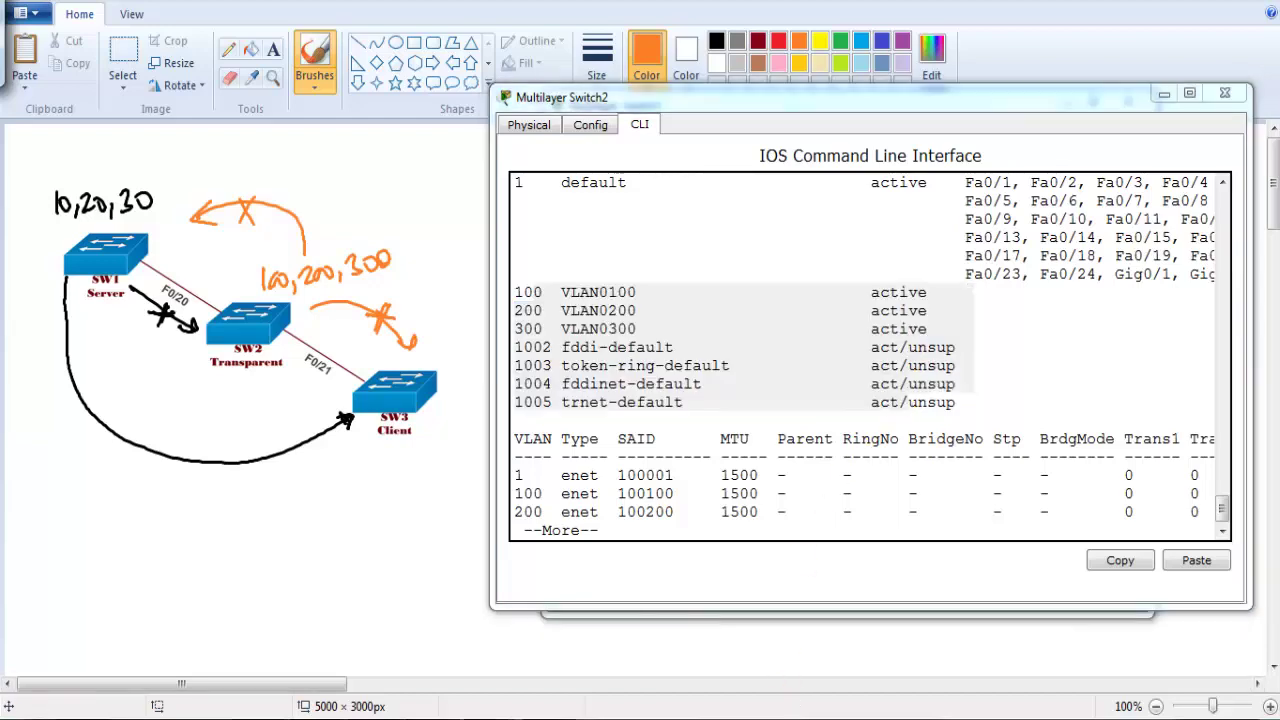
{"action": "left_click", "coordinate": [400, 601]}
{"action": "left_click", "coordinate": [830, 397]}
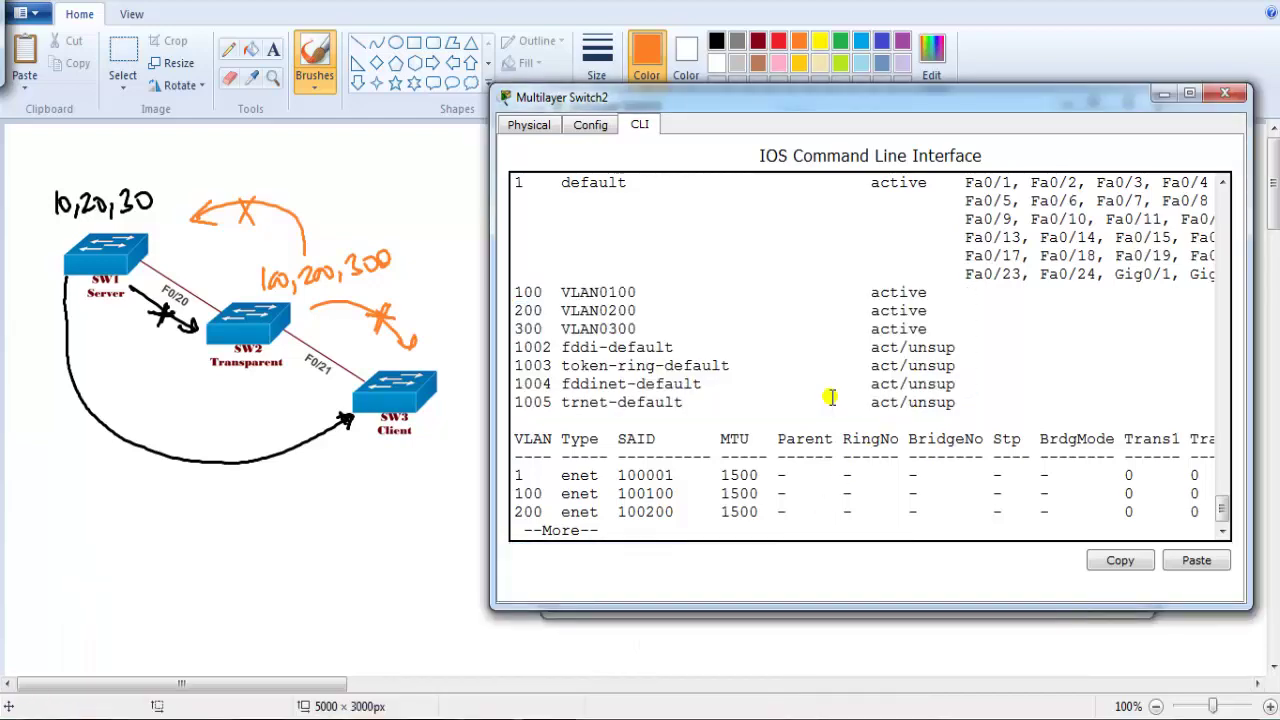
{"action": "left_click", "coordinate": [515, 710]}
{"action": "left_click", "coordinate": [555, 621]}
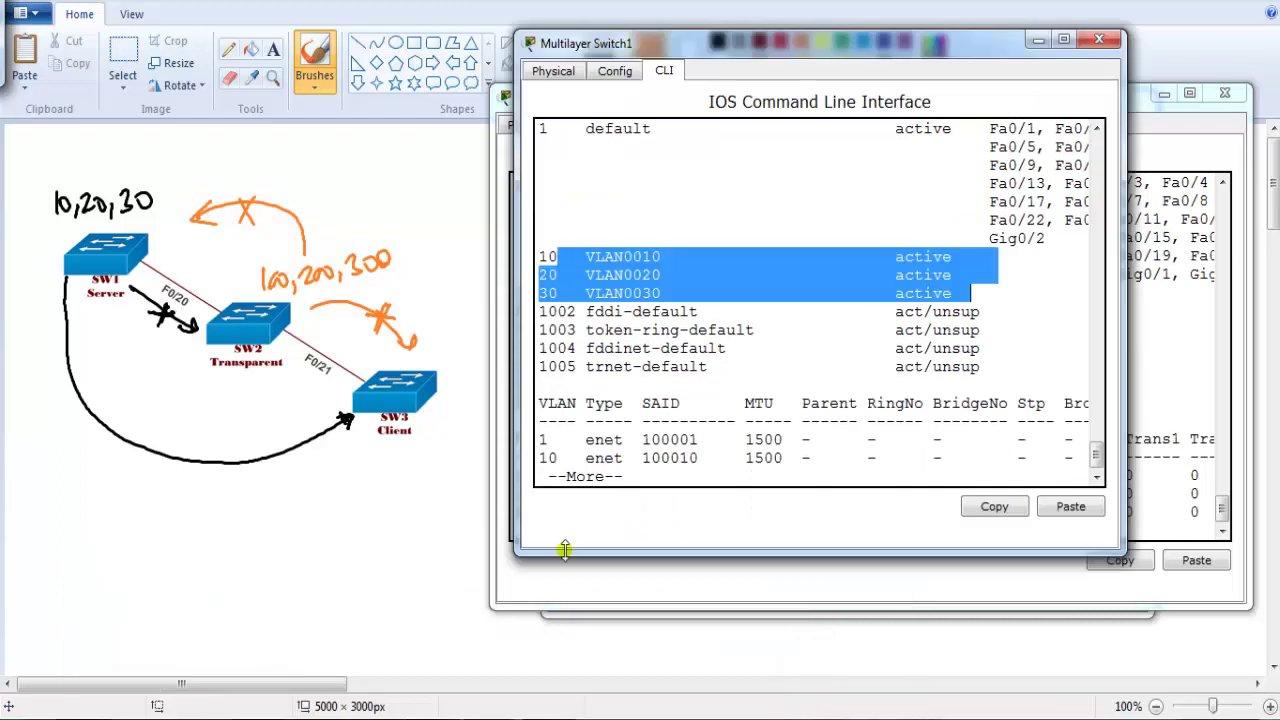
Run show vlan on SW1, highlight VLANs 10, 20 and 30, and return to the whiteboard.
{"action": "key", "text": "space"}
{"action": "type", "text": "sh vlan"}
{"action": "key", "text": "Return"}
{"action": "left_click_drag", "start_coordinate": [602, 246], "coordinate": [722, 320]}
{"action": "left_click", "coordinate": [425, 368]}
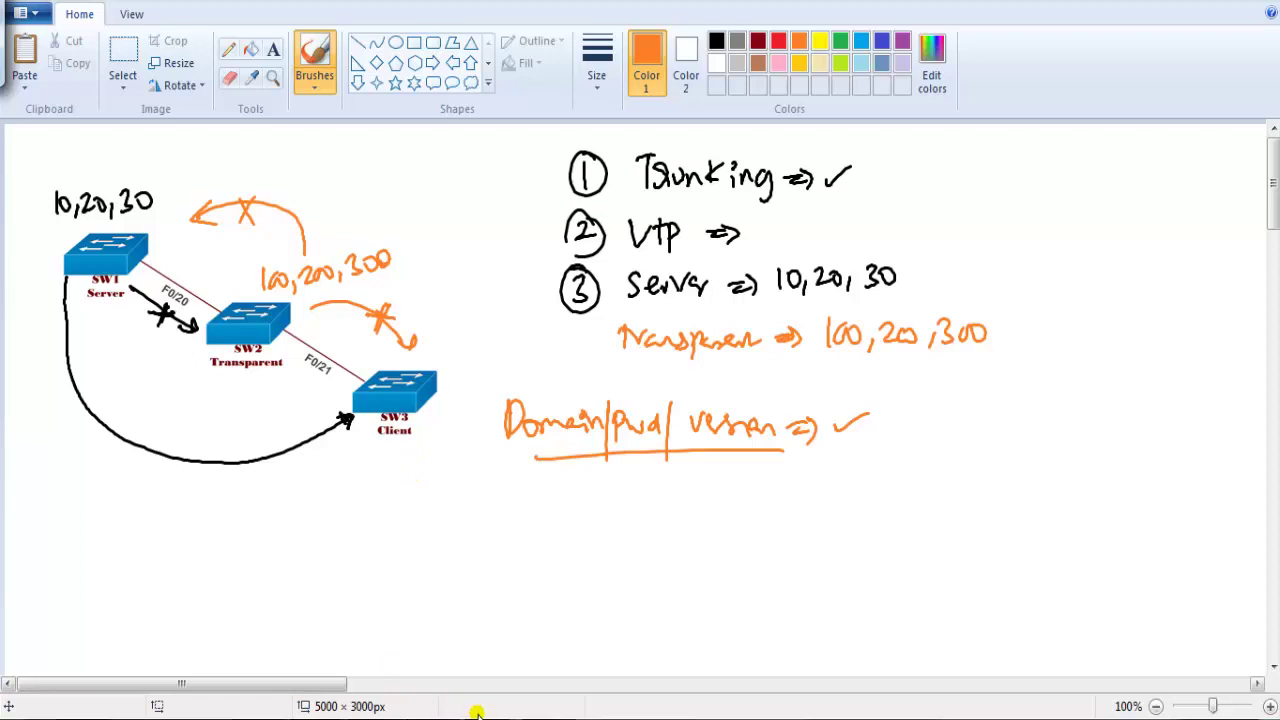
Bring SW1's console forward and widen it.
{"action": "mouse_move", "coordinate": [477, 690]}
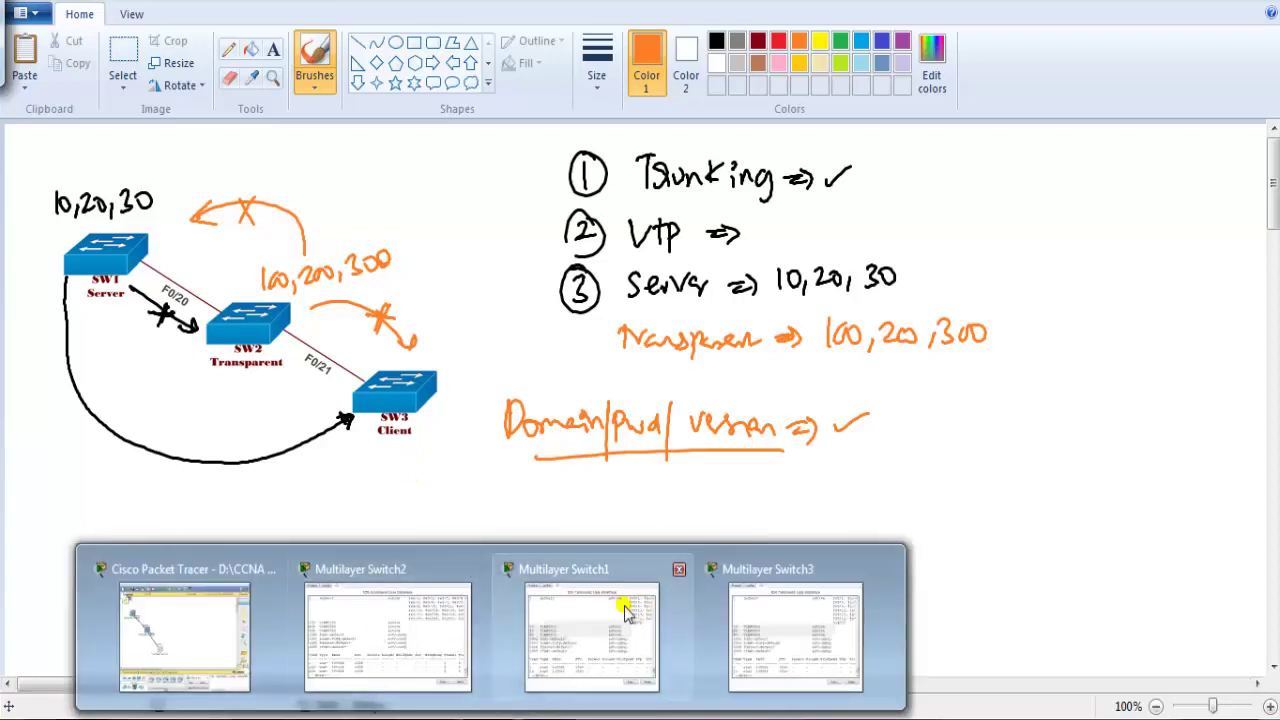
{"action": "left_click", "coordinate": [644, 611]}
{"action": "left_click", "coordinate": [642, 478]}
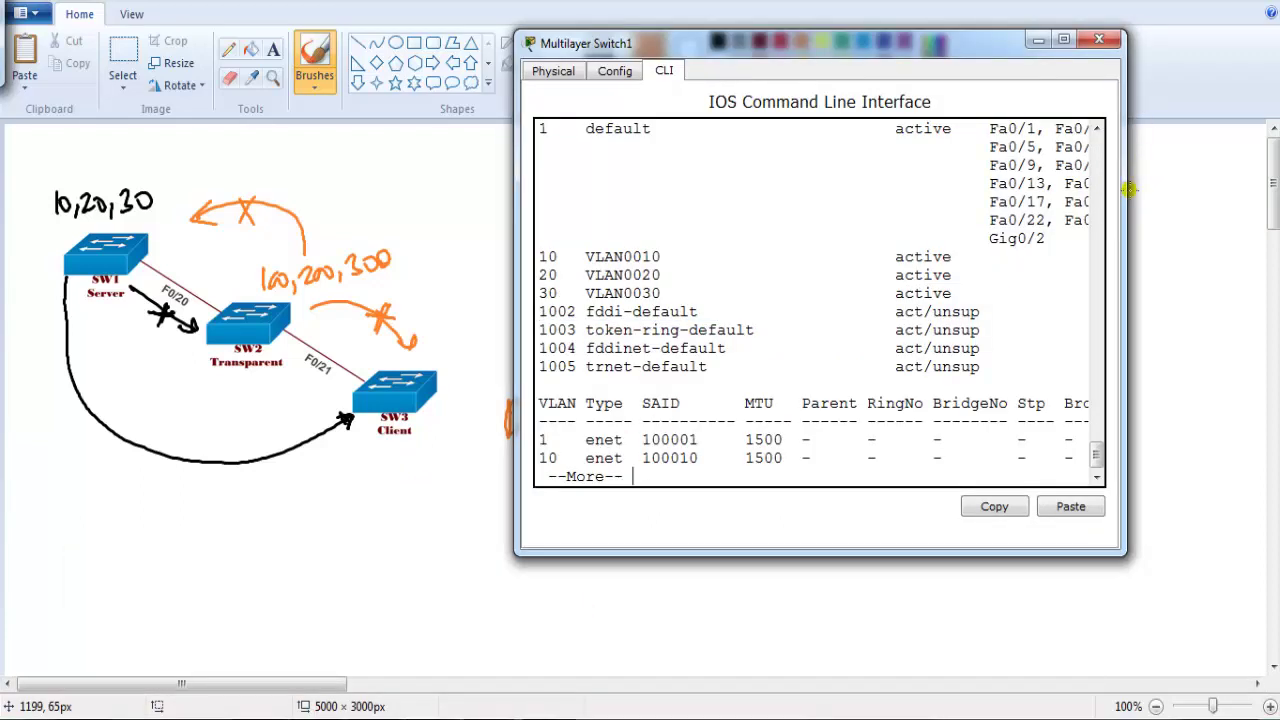
{"action": "left_click_drag", "start_coordinate": [1127, 189], "coordinate": [1258, 192]}
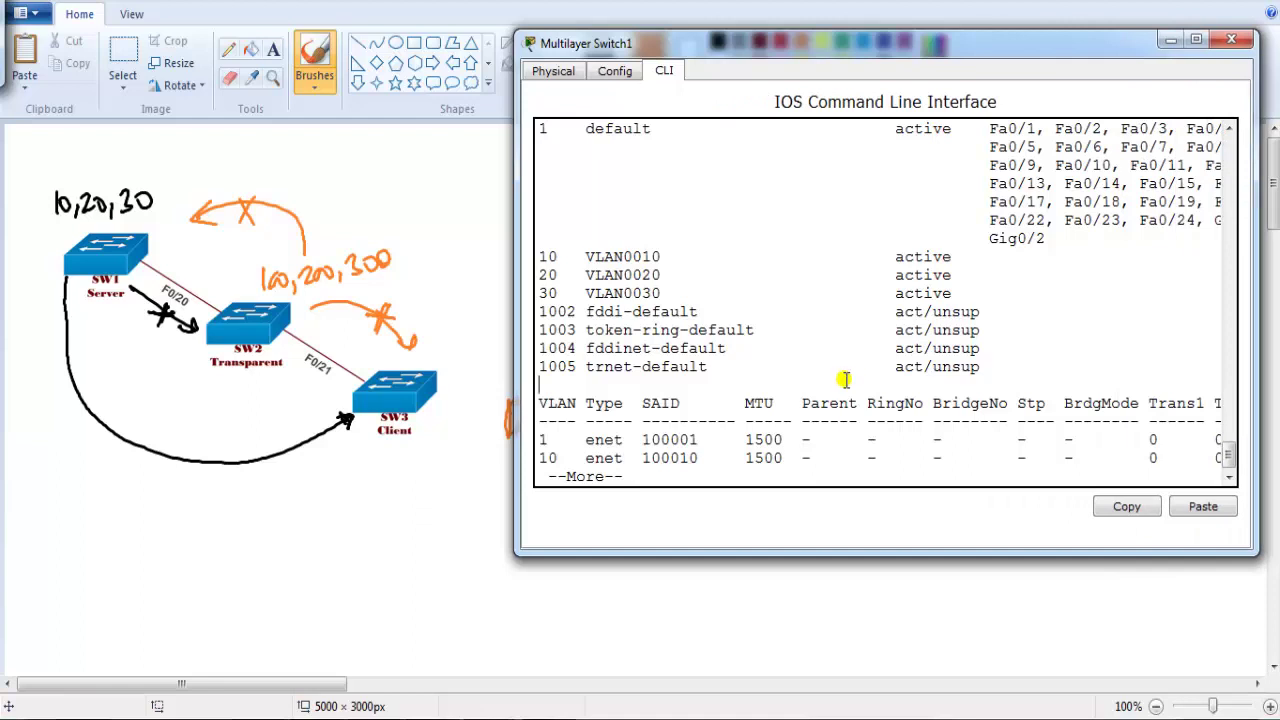
Run show vtp password on SW1 and highlight the password value.
{"action": "key", "text": "Return"}
{"action": "key", "text": "Return"}
{"action": "key", "text": "Return"}
{"action": "type", "text": "qsh vt"}
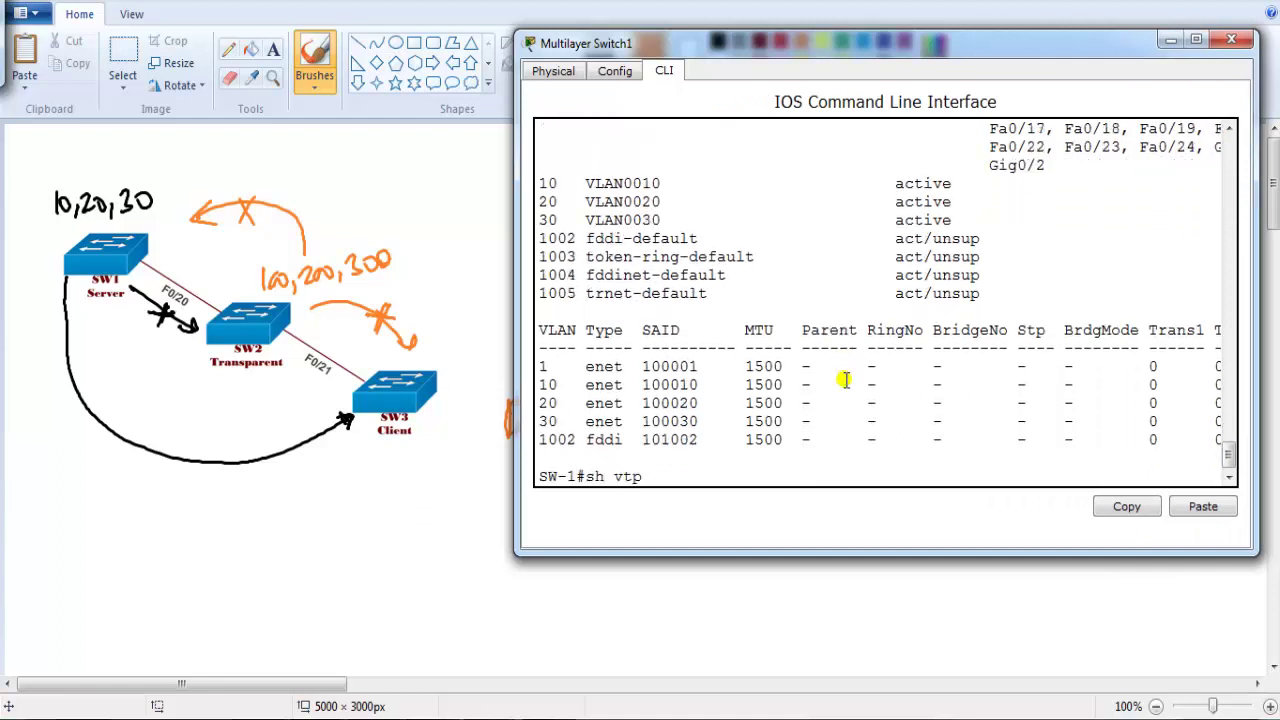
{"action": "type", "text": "p st"}
{"action": "key", "text": "Tab"}
{"action": "key", "text": "BackSpace"}
{"action": "key", "text": "BackSpace"}
{"action": "key", "text": "BackSpace"}
{"action": "key", "text": "BackSpace"}
{"action": "type", "text": "pa"}
{"action": "key", "text": "Tab"}
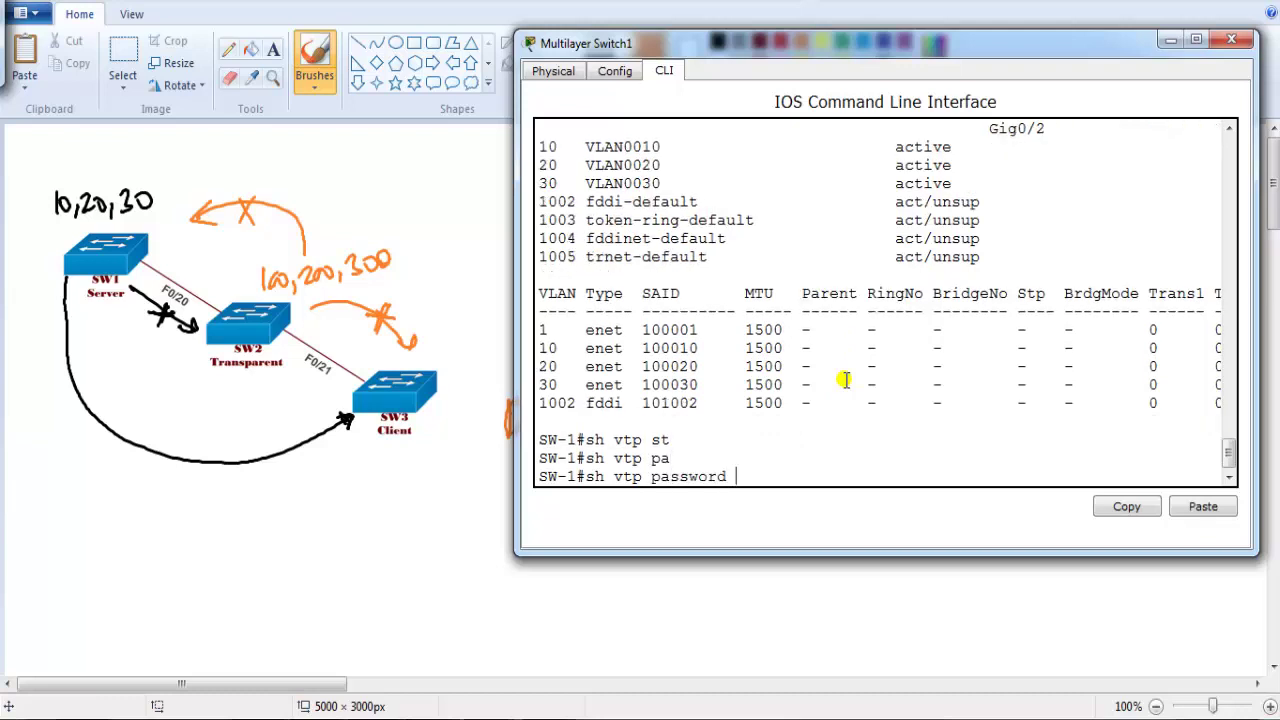
{"action": "key", "text": "Return"}
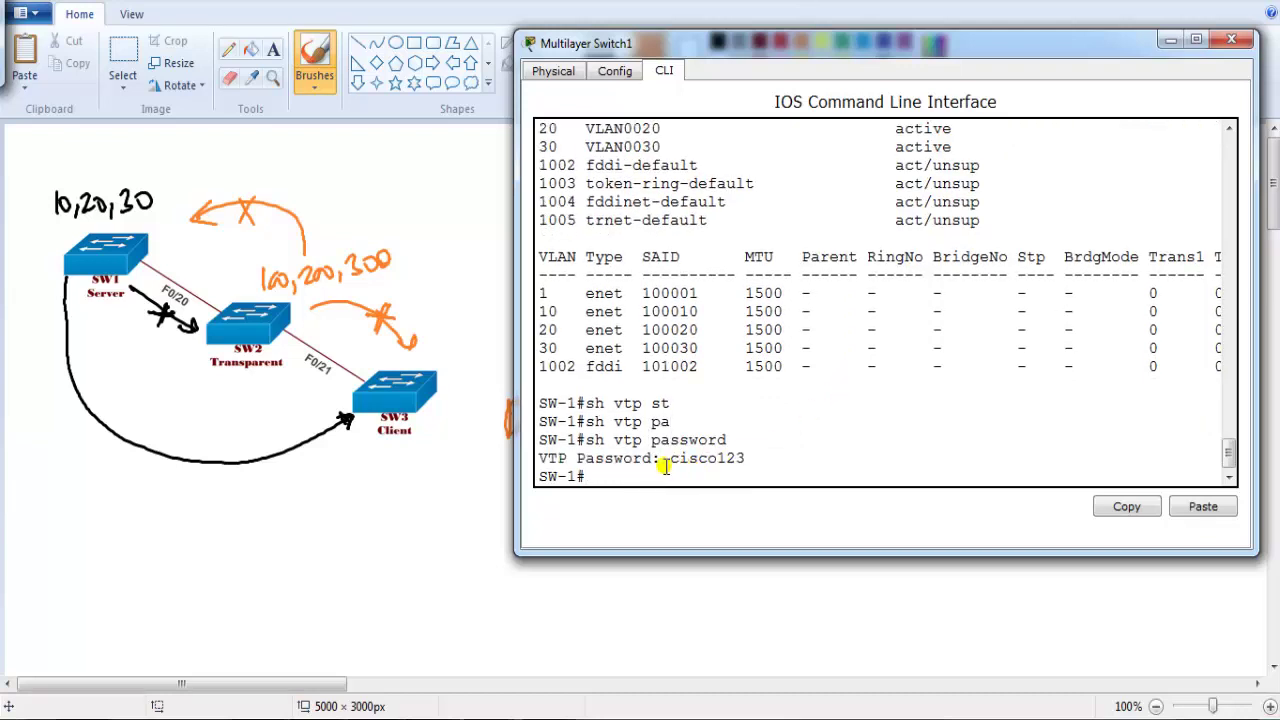
{"action": "left_click_drag", "start_coordinate": [660, 460], "coordinate": [777, 461]}
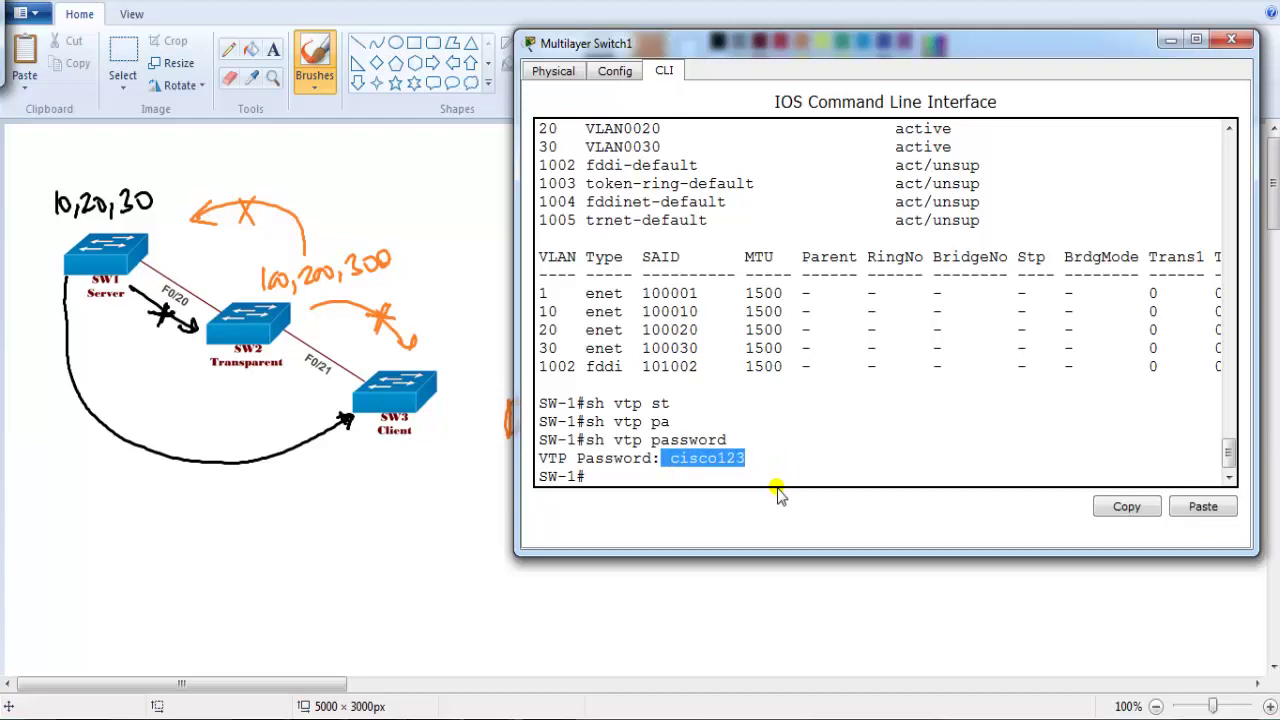
Run show vtp status on SW1.
{"action": "left_click", "coordinate": [772, 455]}
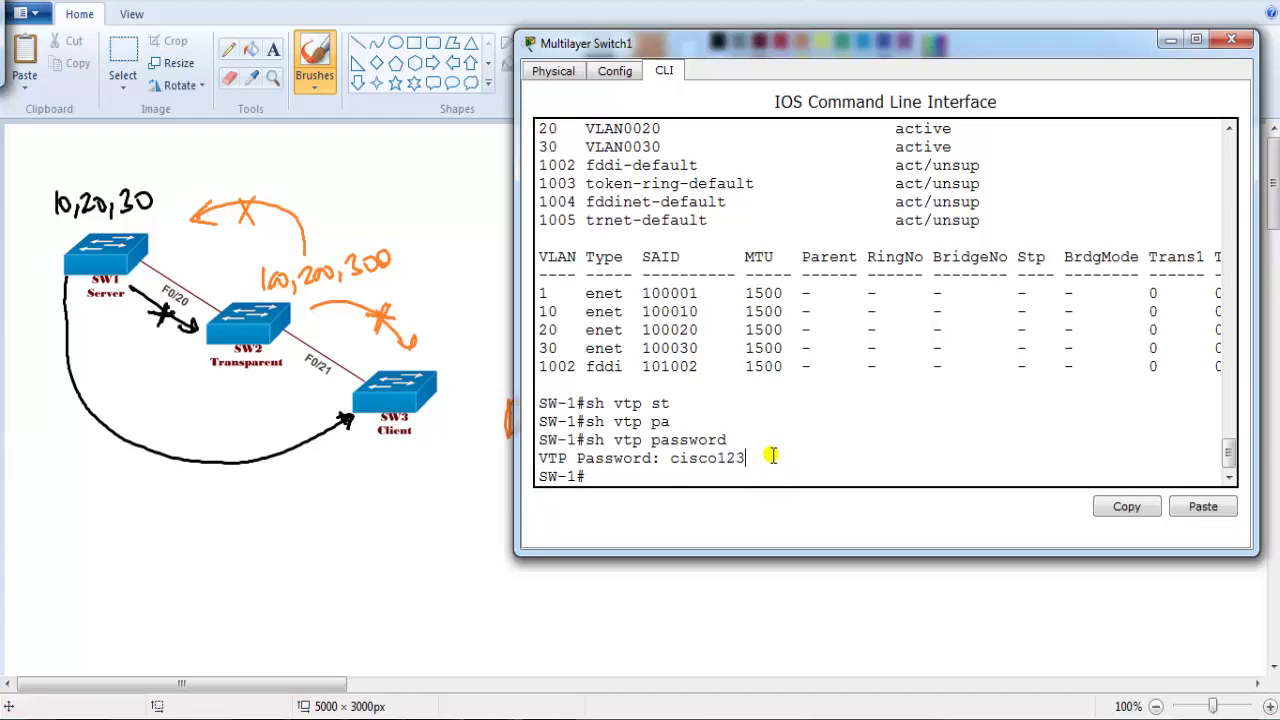
{"action": "key", "text": "Return"}
{"action": "key", "text": "Return"}
{"action": "key", "text": "Return"}
{"action": "type", "text": "sh vtp"}
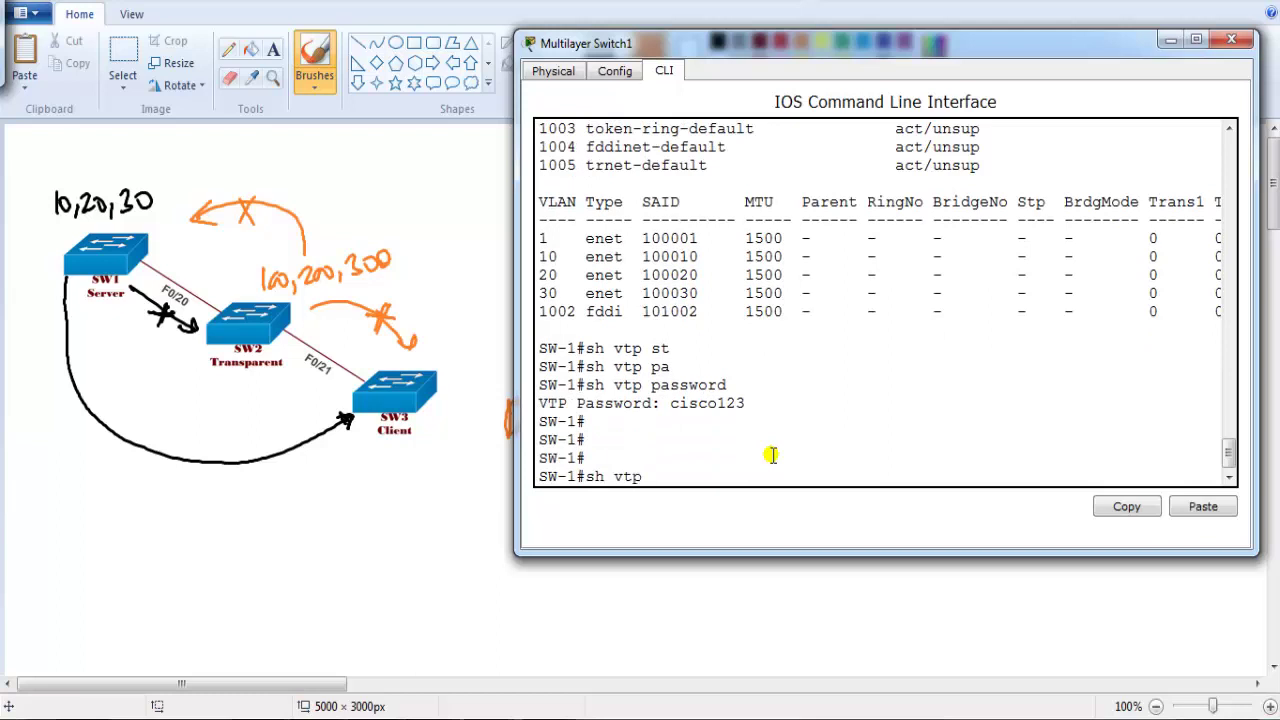
{"action": "type", "text": " pa"}
{"action": "key", "text": "Tab"}
{"action": "key", "text": "BackSpace"}
{"action": "key", "text": "BackSpace"}
{"action": "key", "text": "BackSpace"}
{"action": "key", "text": "BackSpace"}
{"action": "key", "text": "BackSpace"}
{"action": "key", "text": "BackSpace"}
{"action": "key", "text": "BackSpace"}
{"action": "key", "text": "BackSpace"}
{"action": "type", "text": "st"}
{"action": "key", "text": "Tab"}
{"action": "key", "text": "Return"}
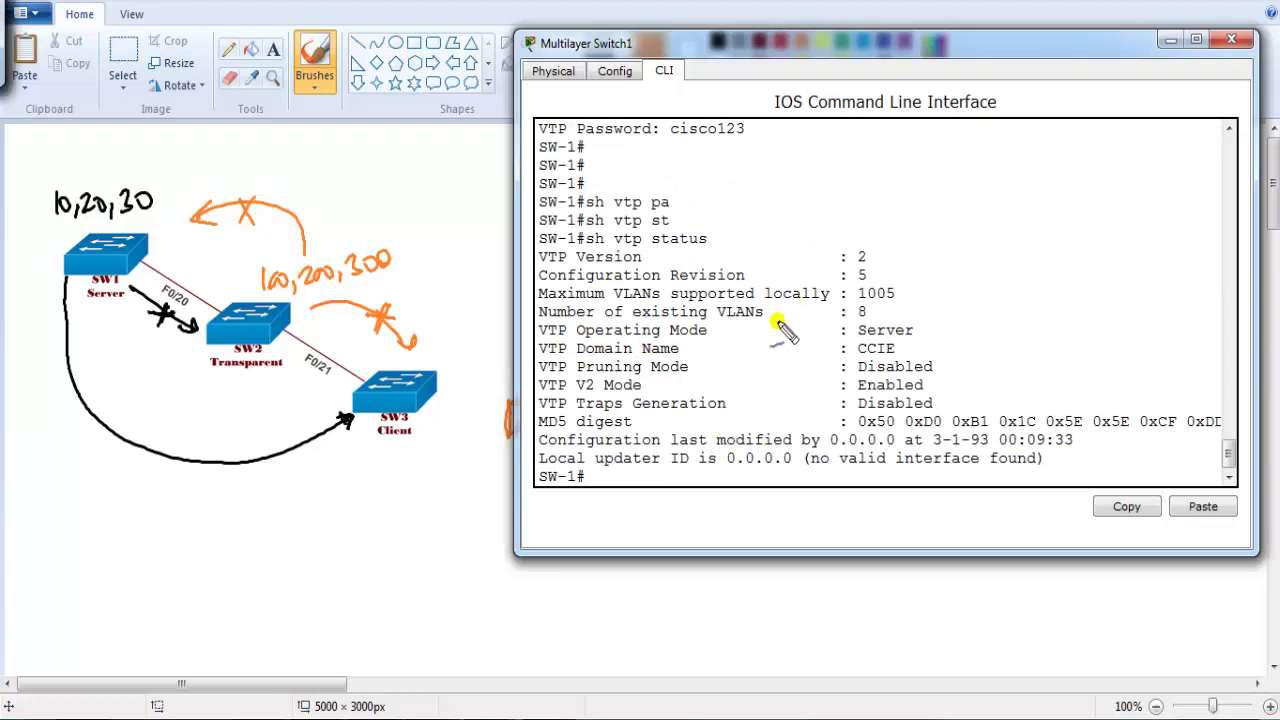
Annotate VTP version 2 and configuration revision 5 in the status output.
{"action": "mouse_move", "coordinate": [848, 268]}
{"action": "left_mouse_down"}
{"action": "mouse_move", "coordinate": [874, 252]}
{"action": "mouse_move", "coordinate": [845, 268]}
{"action": "left_mouse_up"}
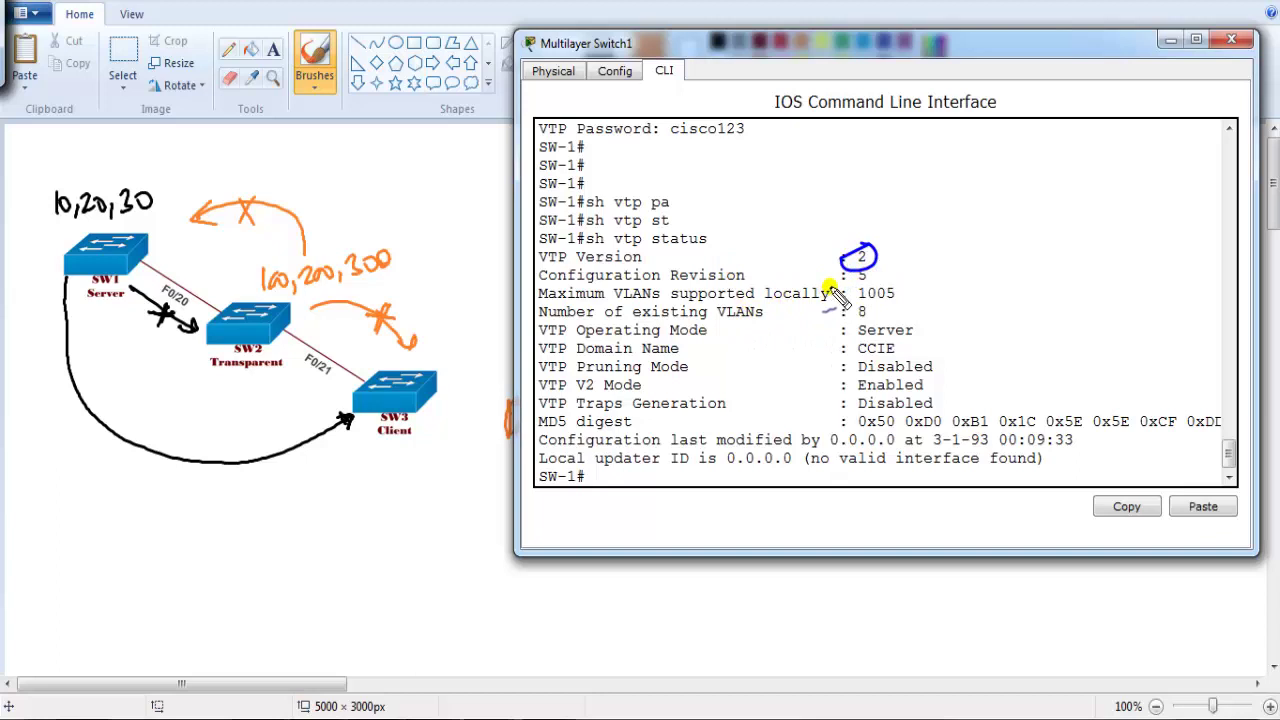
{"action": "key", "text": "Escape"}
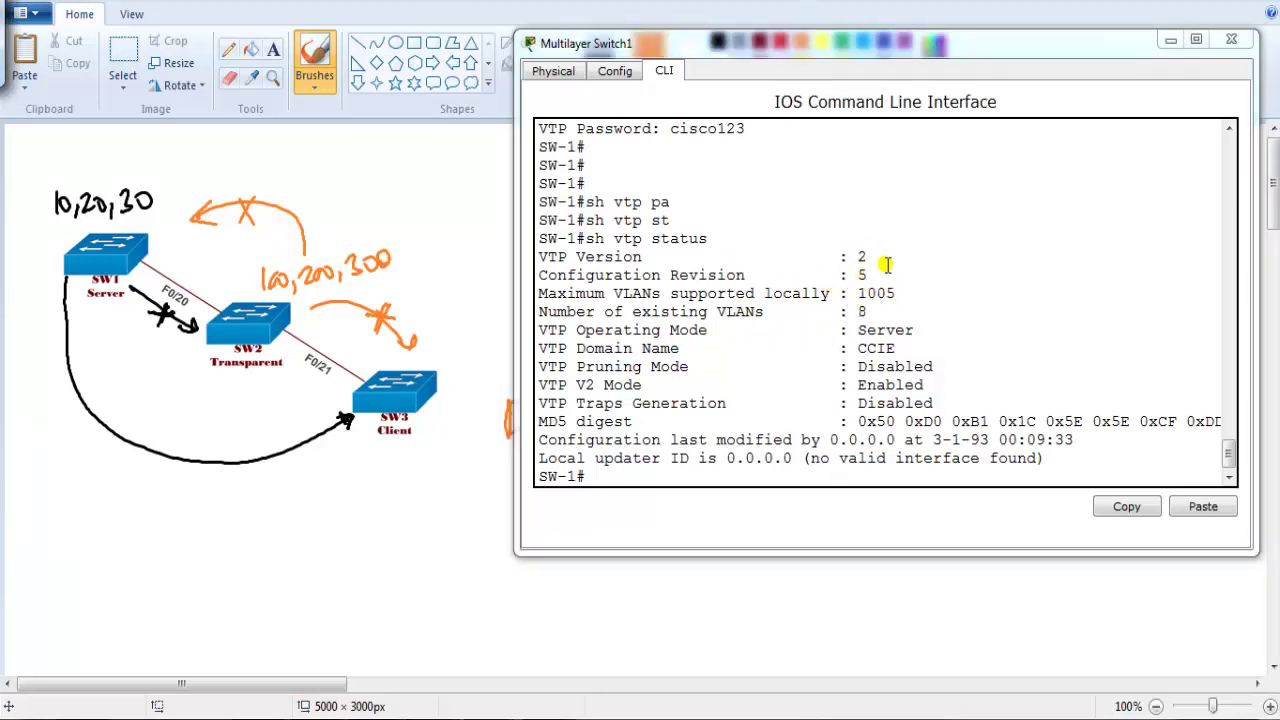
{"action": "mouse_move", "coordinate": [872, 276]}
{"action": "left_mouse_down"}
{"action": "mouse_move", "coordinate": [866, 259]}
{"action": "mouse_move", "coordinate": [850, 272]}
{"action": "left_mouse_up"}
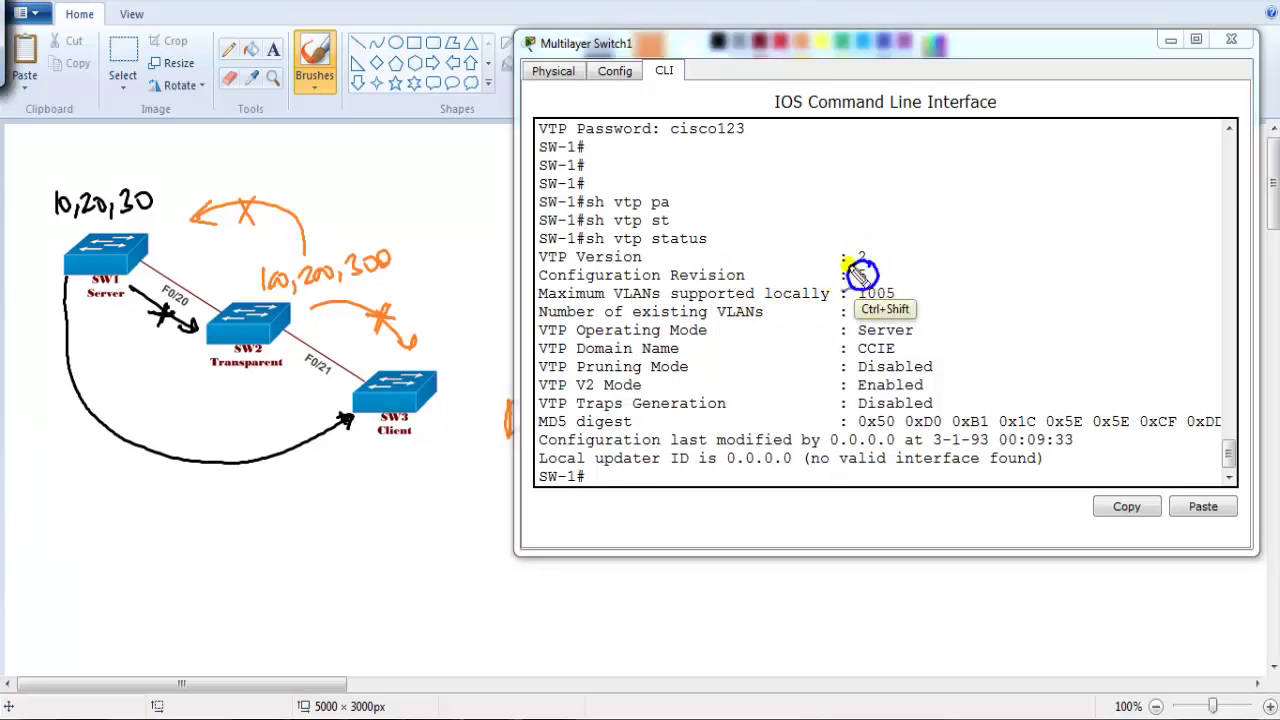
{"action": "mouse_move", "coordinate": [537, 283]}
{"action": "left_mouse_down"}
{"action": "mouse_move", "coordinate": [732, 256]}
{"action": "mouse_move", "coordinate": [750, 291]}
{"action": "mouse_move", "coordinate": [523, 287]}
{"action": "mouse_move", "coordinate": [755, 287]}
{"action": "mouse_move", "coordinate": [768, 270]}
{"action": "mouse_move", "coordinate": [738, 265]}
{"action": "mouse_move", "coordinate": [726, 213]}
{"action": "mouse_move", "coordinate": [765, 170]}
{"action": "mouse_move", "coordinate": [764, 150]}
{"action": "mouse_move", "coordinate": [756, 177]}
{"action": "mouse_move", "coordinate": [783, 186]}
{"action": "mouse_move", "coordinate": [792, 173]}
{"action": "mouse_move", "coordinate": [894, 158]}
{"action": "mouse_move", "coordinate": [920, 172]}
{"action": "mouse_move", "coordinate": [918, 157]}
{"action": "mouse_move", "coordinate": [955, 167]}
{"action": "left_mouse_up"}
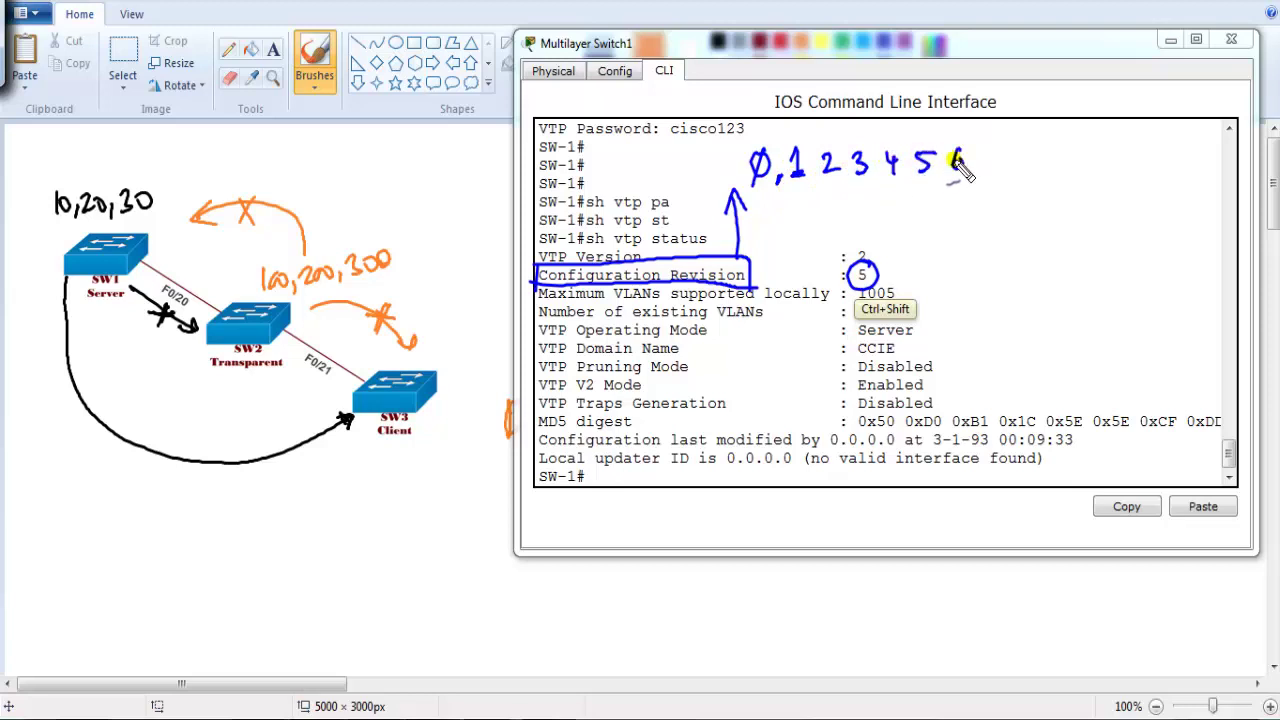
{"action": "key", "text": "ctrl+shift+c"}
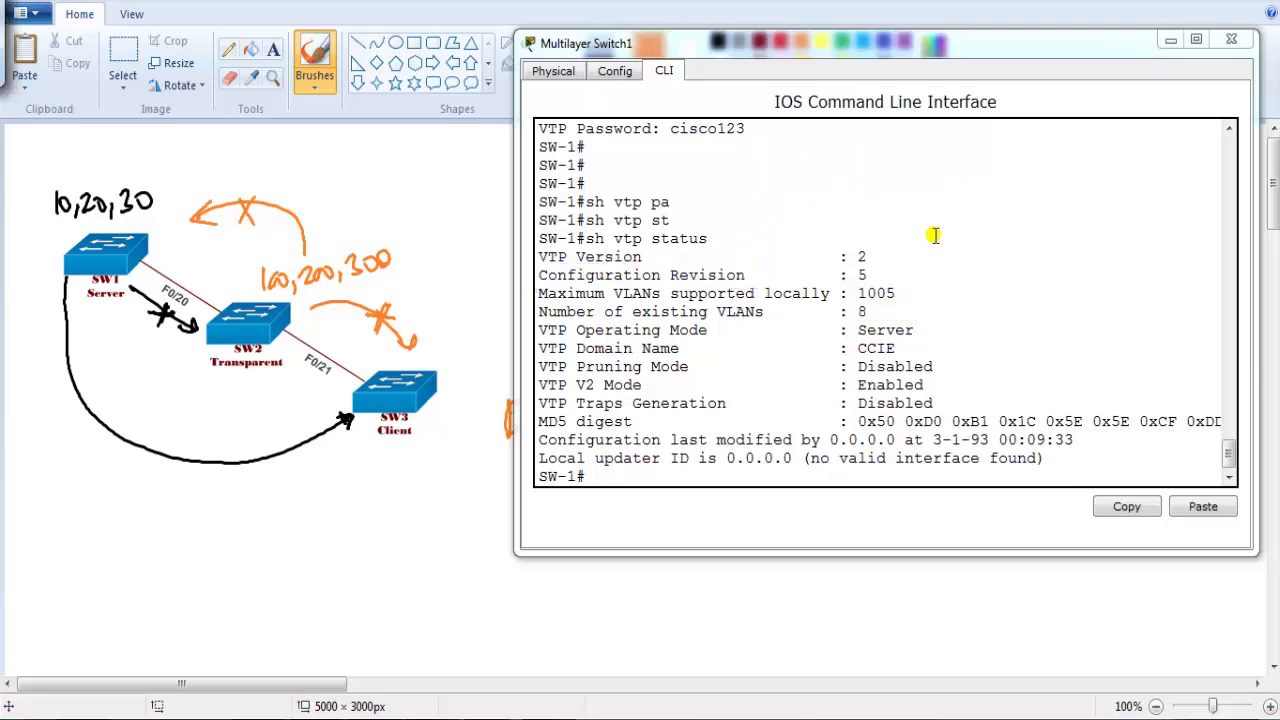
{"action": "key", "text": "Return"}
{"action": "key", "text": "Return"}
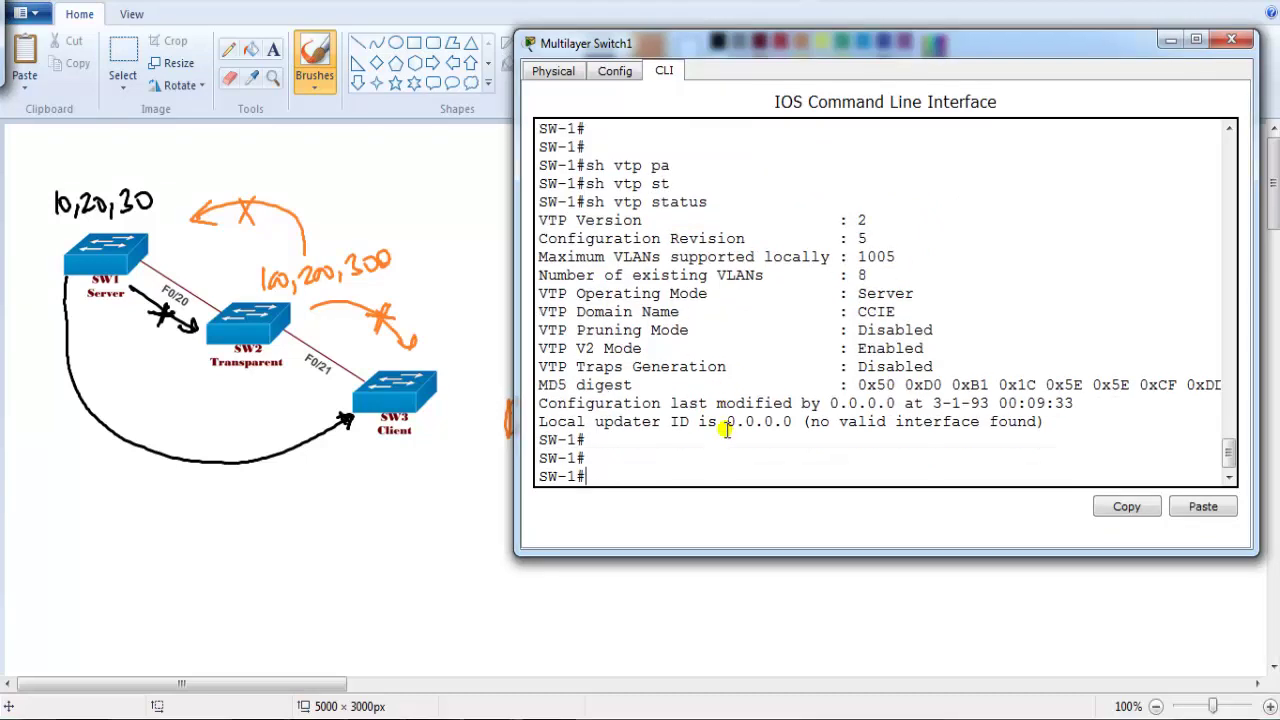
In SW1's configuration mode, create VLANs 40 and 50 and delete VLAN 10.
{"action": "type", "text": "conf t"}
{"action": "key", "text": "Return"}
{"action": "key", "text": "Return"}
{"action": "type", "text": "vlan "}
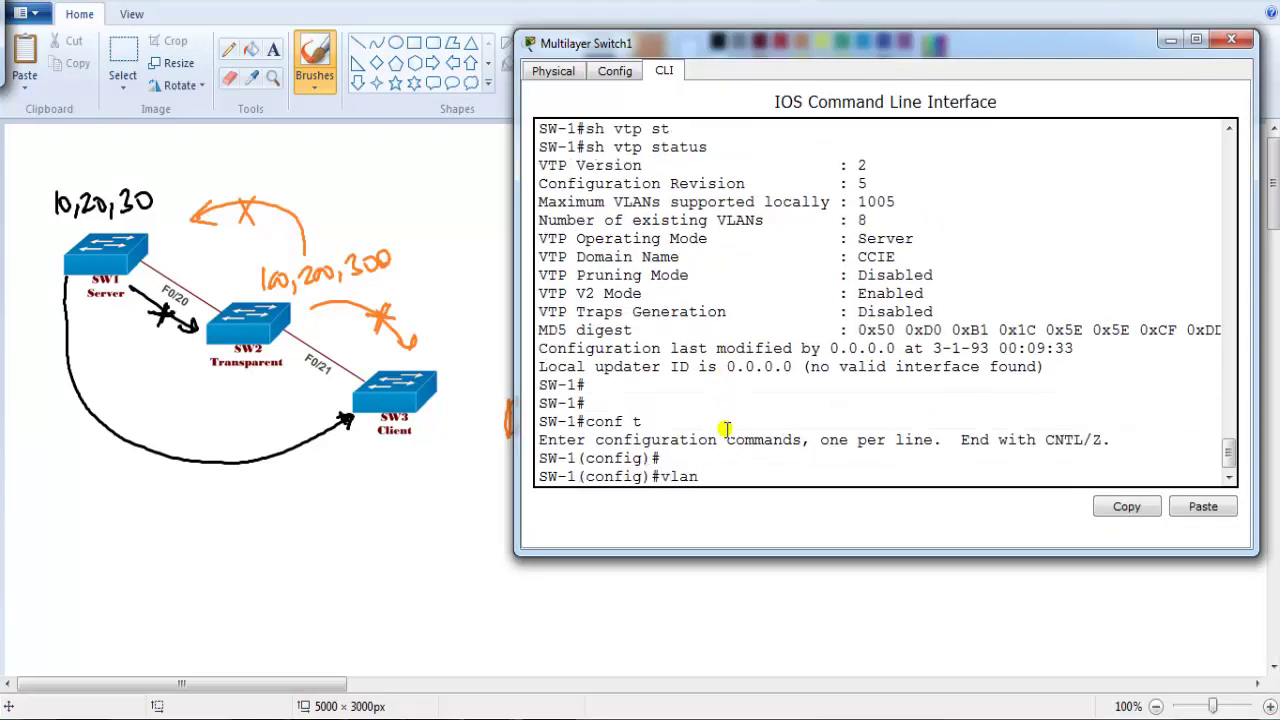
{"action": "type", "text": "40"}
{"action": "key", "text": "Return"}
{"action": "type", "text": "vlan "}
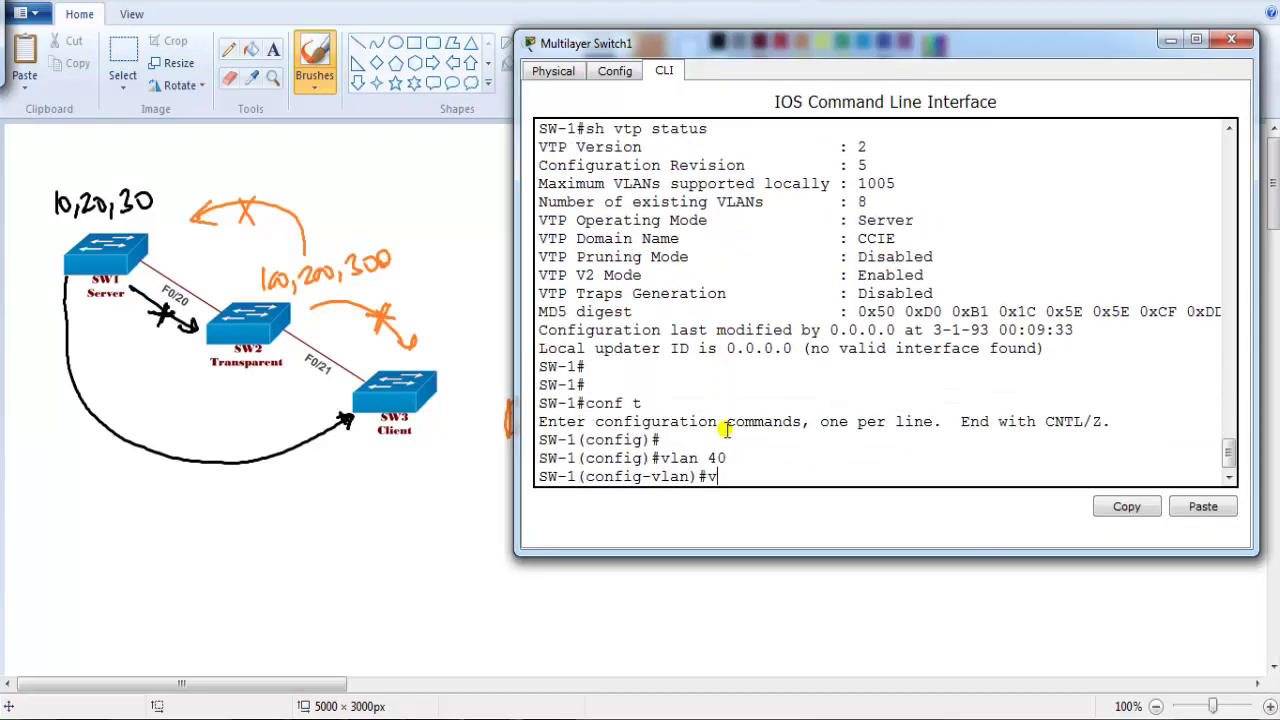
{"action": "type", "text": "50"}
{"action": "key", "text": "Return"}
{"action": "key", "text": "Return"}
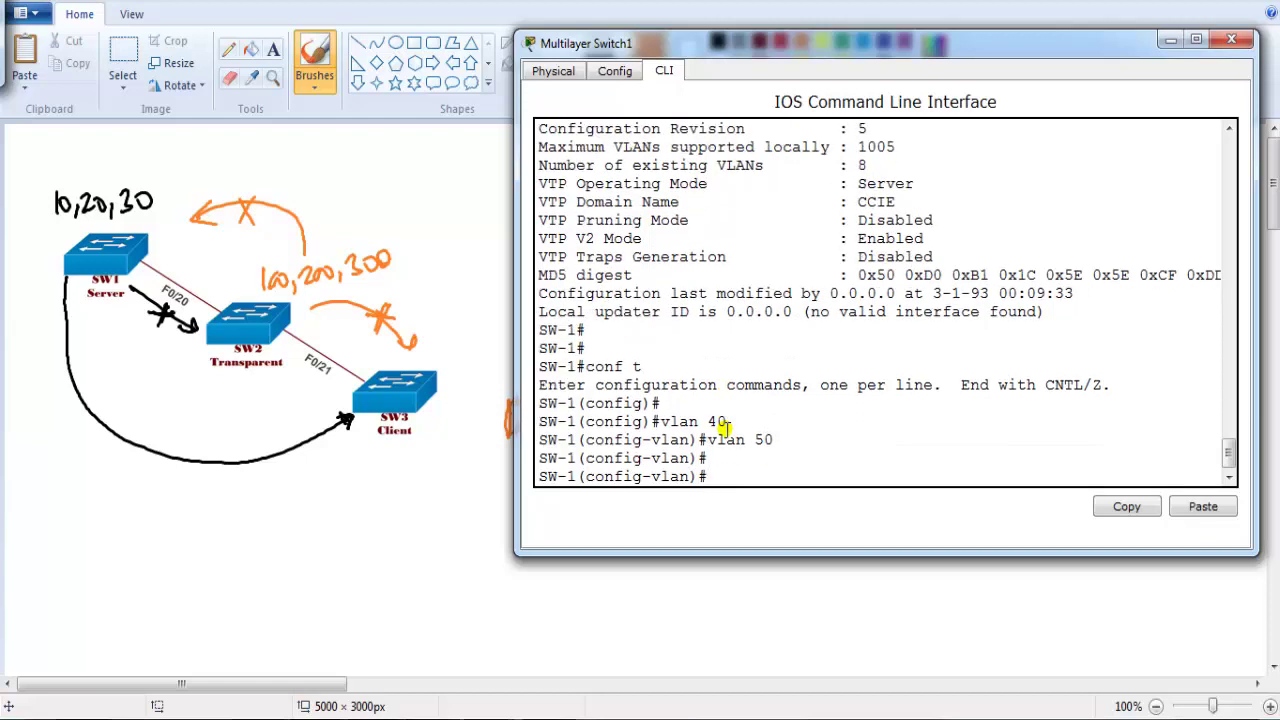
{"action": "type", "text": "no vlan 10"}
{"action": "key", "text": "Return"}
{"action": "key", "text": "Return"}
Name VLAN 20 'sales' and leave configuration mode.
{"action": "type", "text": "vlan "}
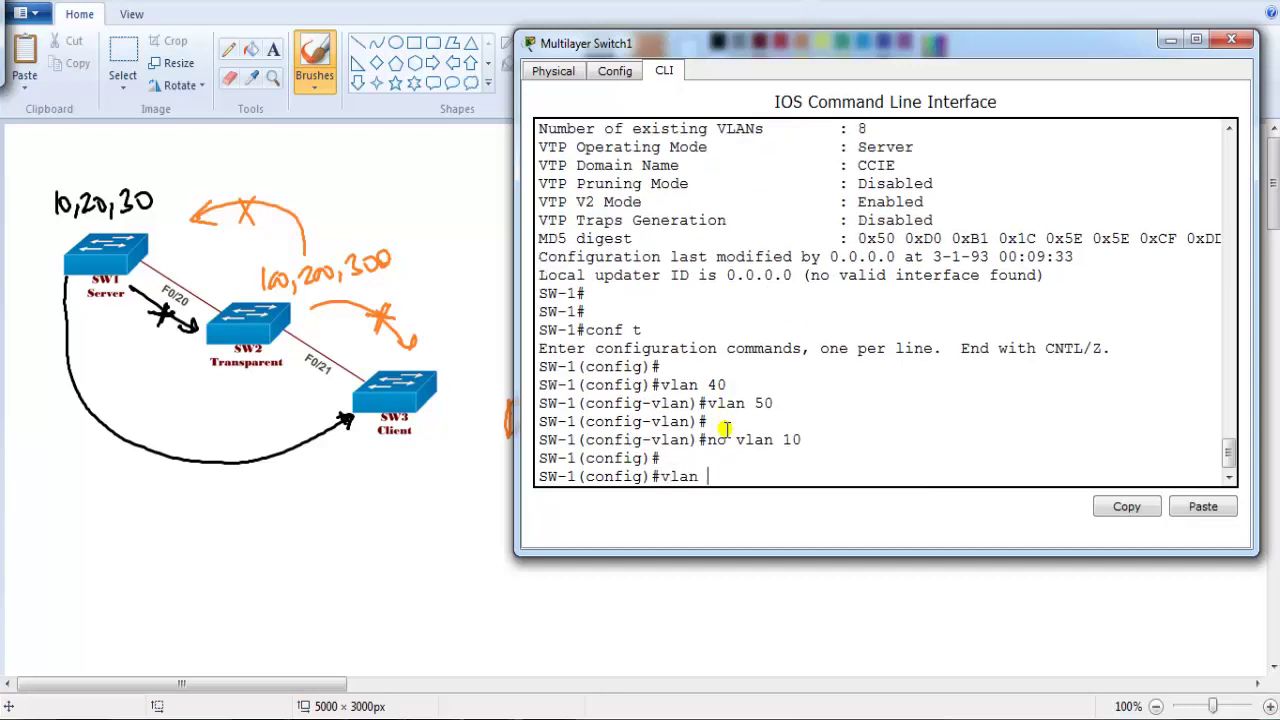
{"action": "type", "text": "20"}
{"action": "key", "text": "Return"}
{"action": "type", "text": "name sales"}
{"action": "key", "text": "Return"}
{"action": "key", "text": "Return"}
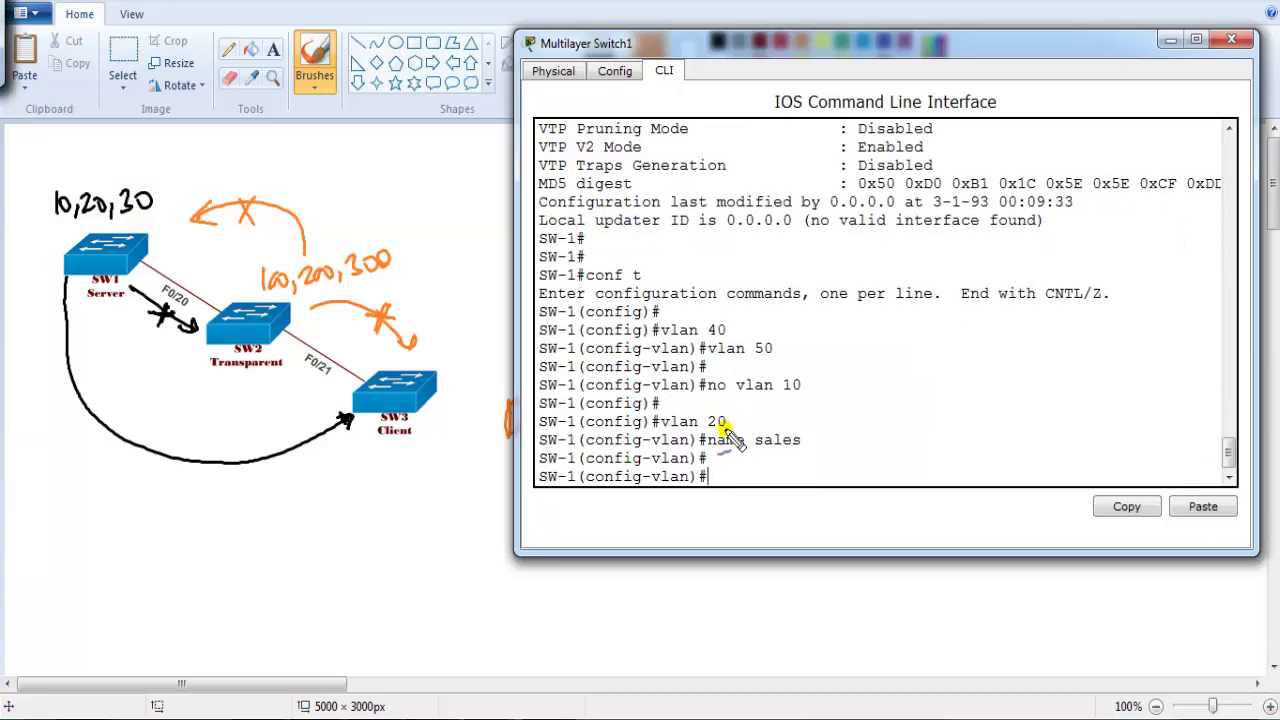
{"action": "mouse_move", "coordinate": [740, 316]}
{"action": "left_mouse_down"}
{"action": "mouse_move", "coordinate": [797, 347]}
{"action": "mouse_move", "coordinate": [700, 398]}
{"action": "mouse_move", "coordinate": [795, 392]}
{"action": "mouse_move", "coordinate": [690, 410]}
{"action": "mouse_move", "coordinate": [778, 424]}
{"action": "left_mouse_up"}
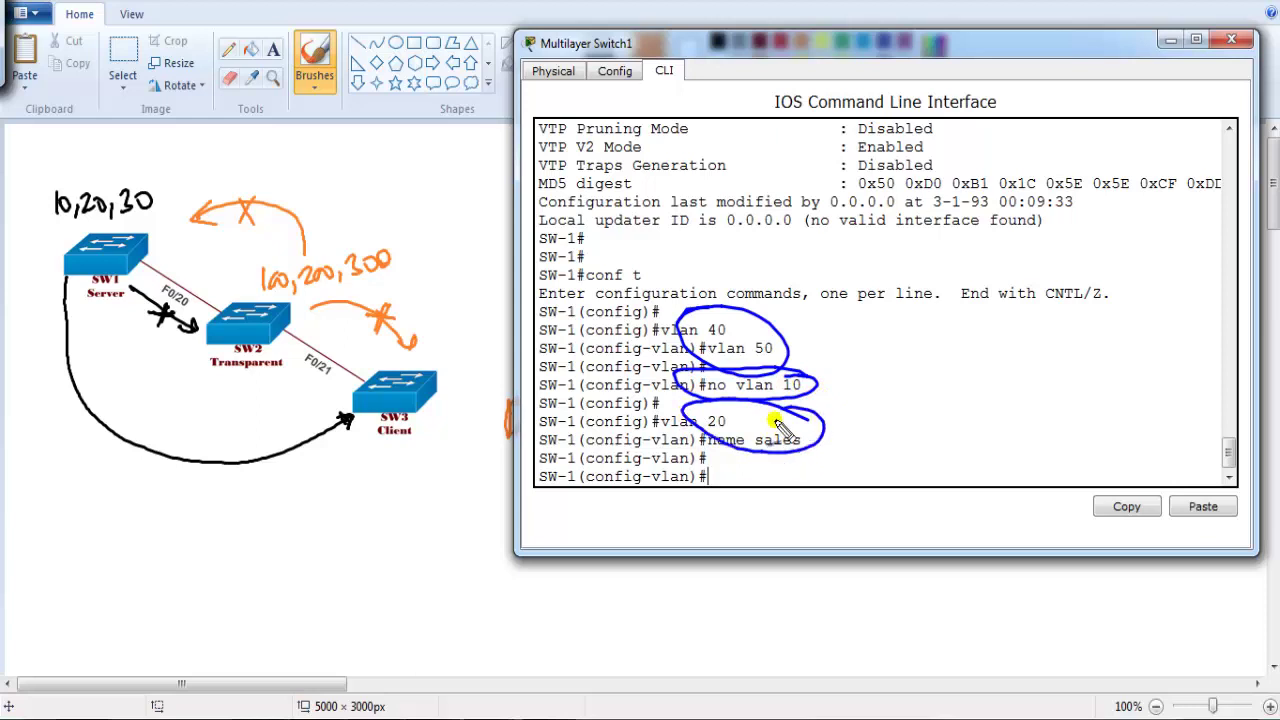
{"action": "key", "text": "Escape"}
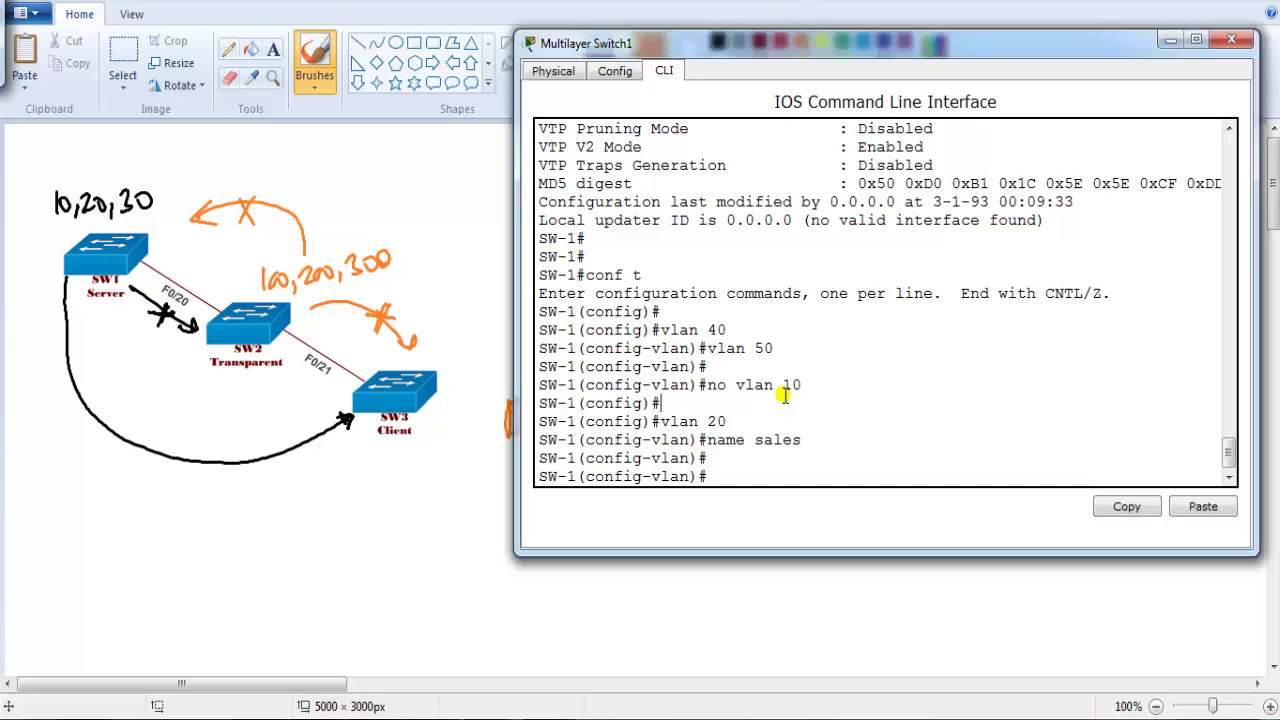
{"action": "type", "text": "end"}
{"action": "key", "text": "Return"}
List SW1's VLANs and VTP status, highlighting configuration revision 9.
{"action": "type", "text": "sh vlan"}
{"action": "key", "text": "Return"}
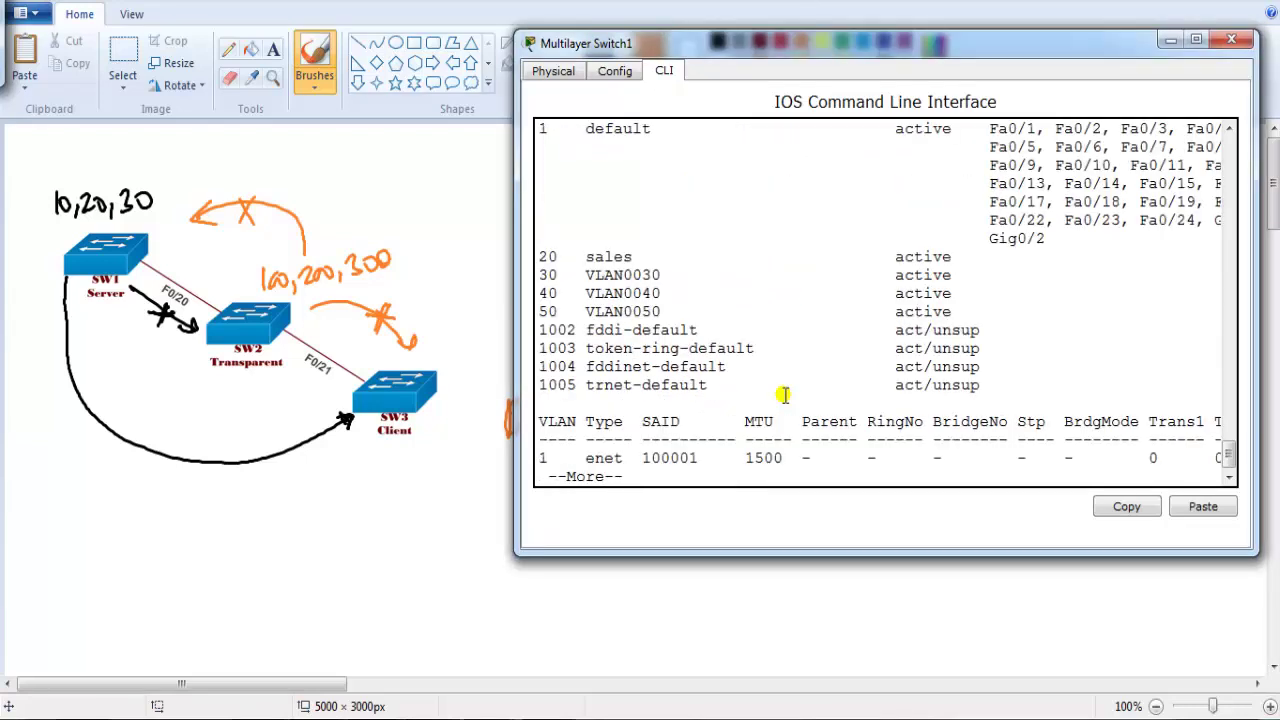
{"action": "type", "text": "qsh vtp st"}
{"action": "key", "text": "Tab"}
{"action": "key", "text": "Return"}
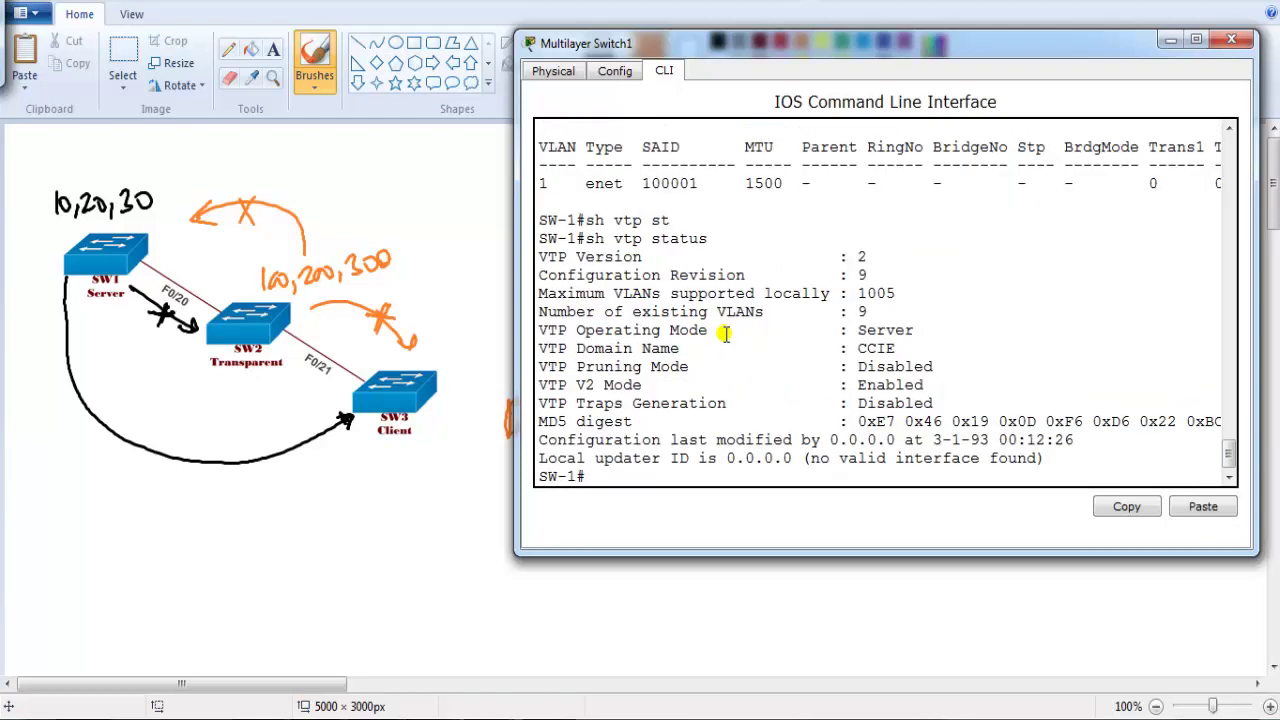
{"action": "left_click_drag", "start_coordinate": [707, 275], "coordinate": [947, 286]}
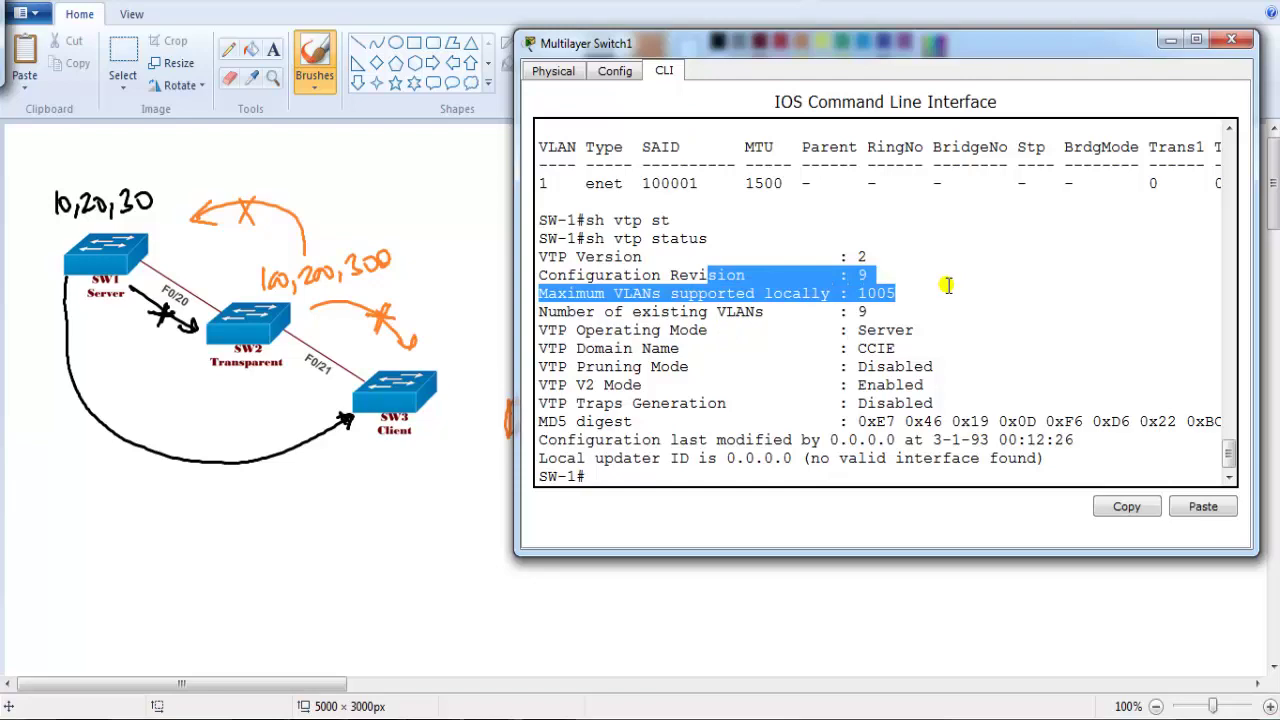
Annotate SW1's VTP operating mode, domain, pruning mode, MD5 digest and last-modified-by address.
{"action": "scroll", "coordinate": [836, 267], "scroll_direction": "up", "scroll_amount": 15}
{"action": "scroll", "coordinate": [836, 267], "scroll_direction": "up", "scroll_amount": 5}
{"action": "left_click_drag", "start_coordinate": [757, 209], "coordinate": [879, 214]}
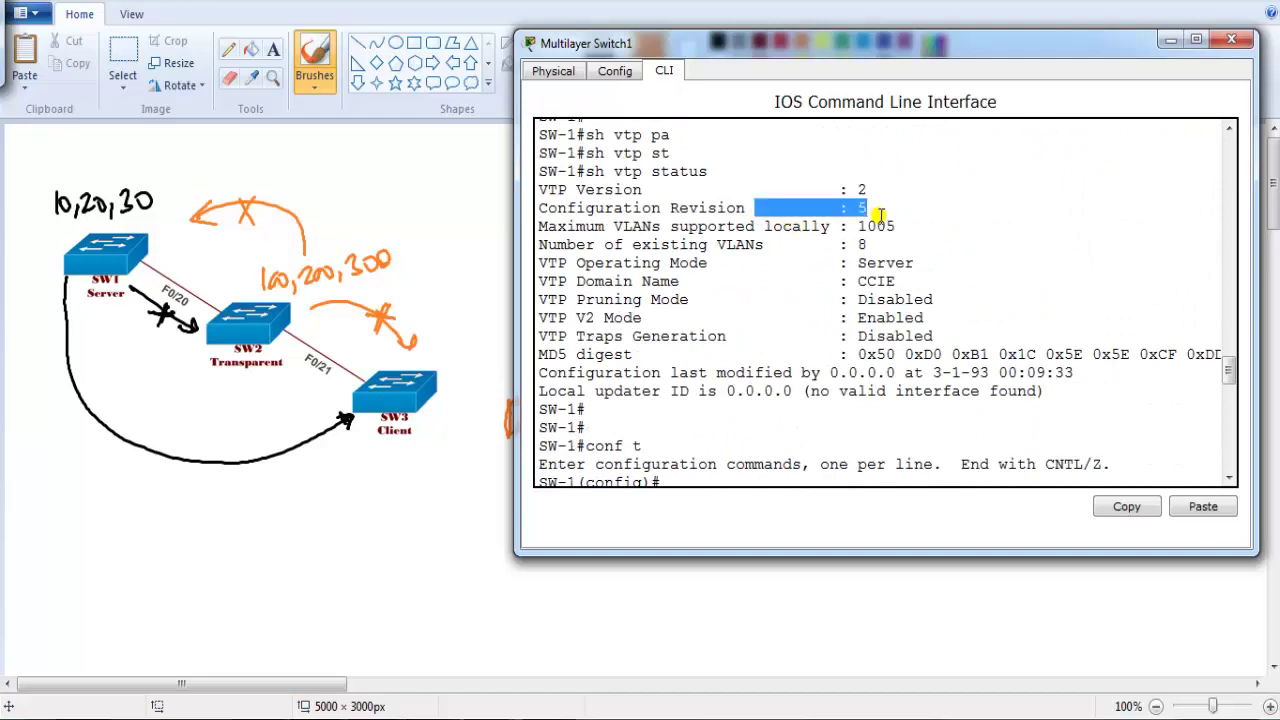
{"action": "scroll", "coordinate": [860, 328], "scroll_direction": "down", "scroll_amount": 20}
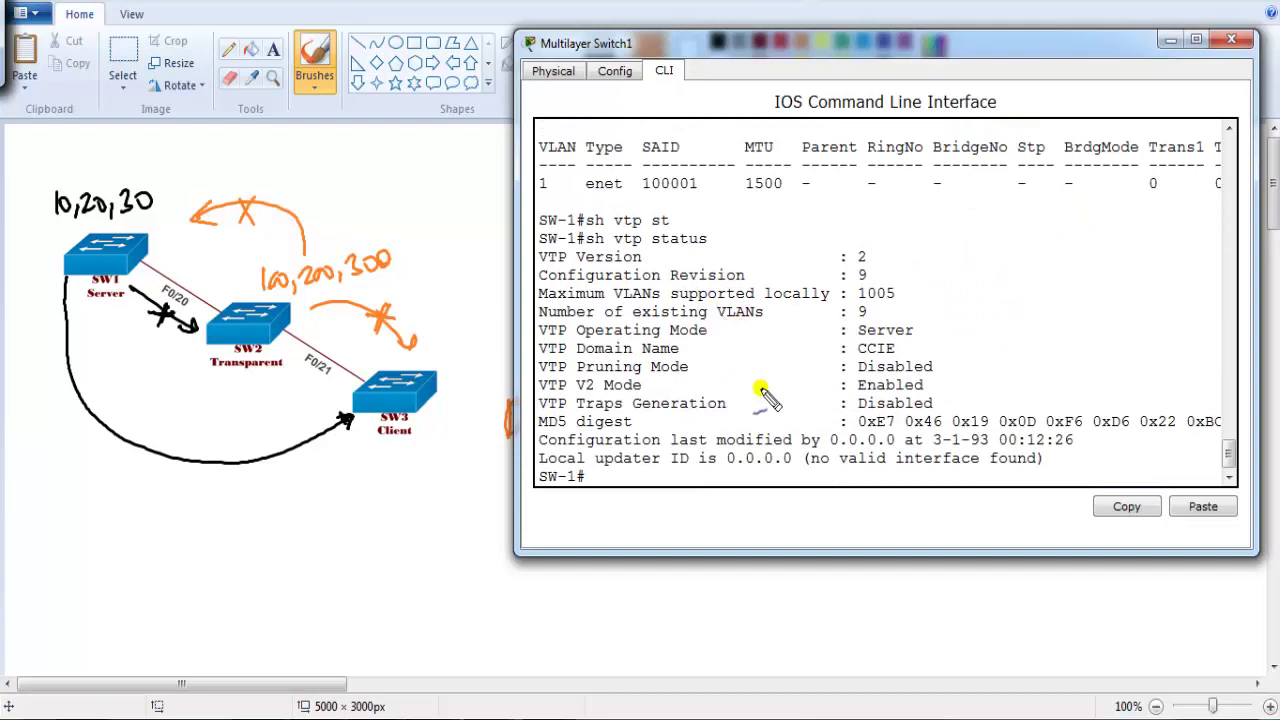
{"action": "mouse_move", "coordinate": [655, 340]}
{"action": "left_mouse_down"}
{"action": "mouse_move", "coordinate": [662, 324]}
{"action": "mouse_move", "coordinate": [654, 385]}
{"action": "mouse_move", "coordinate": [780, 330]}
{"action": "mouse_move", "coordinate": [948, 330]}
{"action": "mouse_move", "coordinate": [658, 386]}
{"action": "mouse_move", "coordinate": [840, 350]}
{"action": "mouse_move", "coordinate": [816, 360]}
{"action": "mouse_move", "coordinate": [829, 368]}
{"action": "mouse_move", "coordinate": [820, 382]}
{"action": "left_mouse_up"}
{"action": "mouse_move", "coordinate": [697, 376]}
{"action": "left_mouse_down"}
{"action": "mouse_move", "coordinate": [608, 380]}
{"action": "mouse_move", "coordinate": [690, 378]}
{"action": "left_mouse_up"}
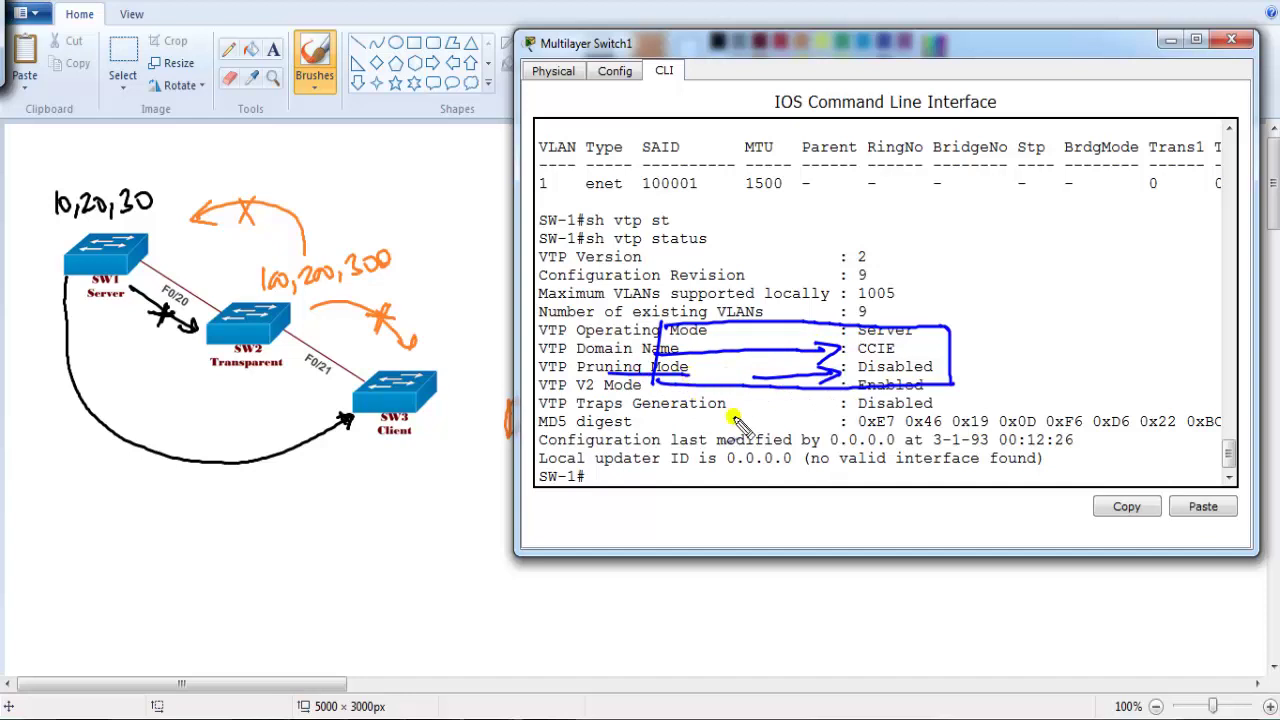
{"action": "mouse_move", "coordinate": [552, 426]}
{"action": "left_mouse_down"}
{"action": "mouse_move", "coordinate": [612, 407]}
{"action": "mouse_move", "coordinate": [630, 437]}
{"action": "mouse_move", "coordinate": [853, 414]}
{"action": "mouse_move", "coordinate": [845, 437]}
{"action": "mouse_move", "coordinate": [1058, 452]}
{"action": "left_mouse_up"}
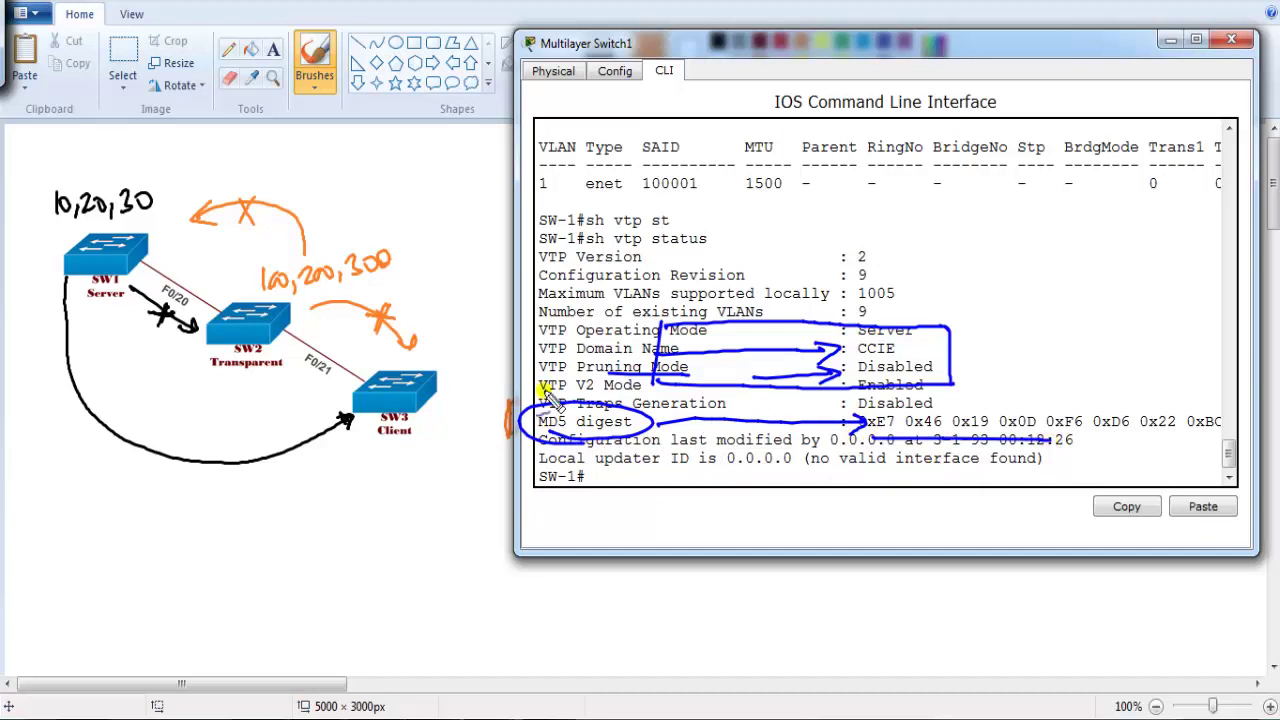
{"action": "mouse_move", "coordinate": [687, 474]}
{"action": "left_mouse_down"}
{"action": "mouse_move", "coordinate": [828, 464]}
{"action": "mouse_move", "coordinate": [688, 479]}
{"action": "mouse_move", "coordinate": [754, 496]}
{"action": "mouse_move", "coordinate": [736, 546]}
{"action": "mouse_move", "coordinate": [797, 530]}
{"action": "left_mouse_up"}
{"action": "left_click_drag", "start_coordinate": [714, 492], "coordinate": [634, 466]}
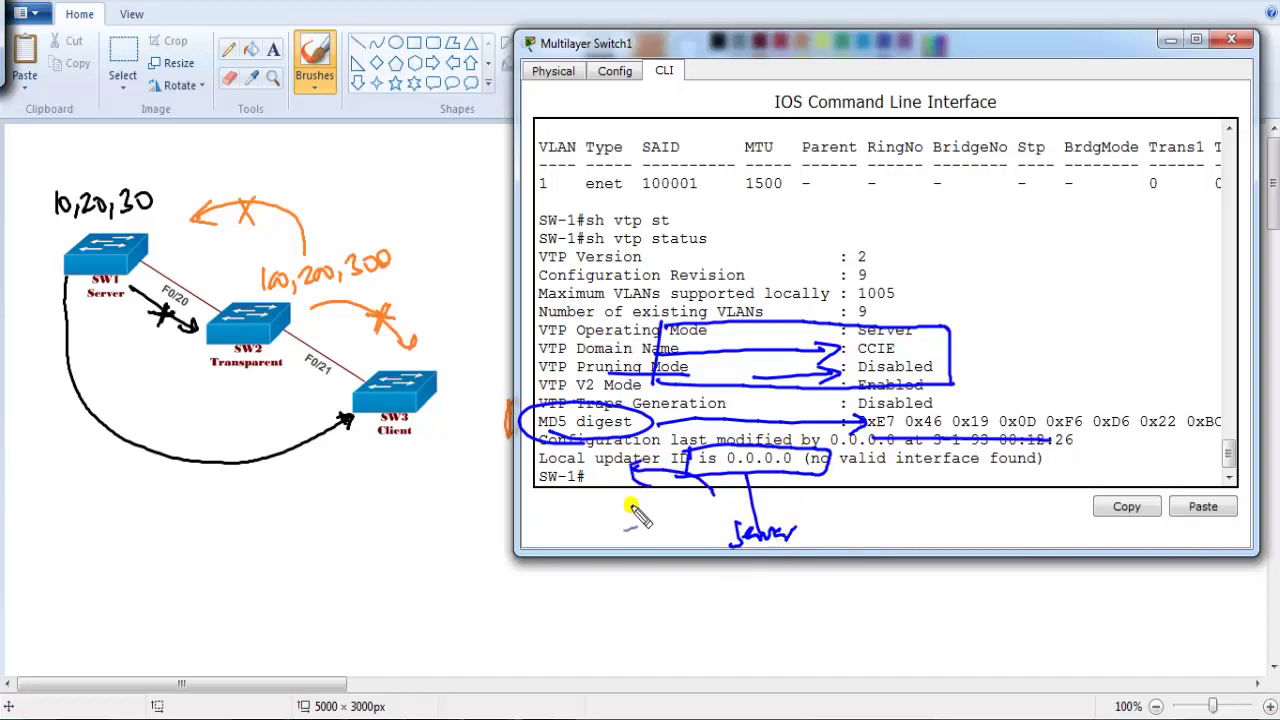
{"action": "key", "text": "Escape"}
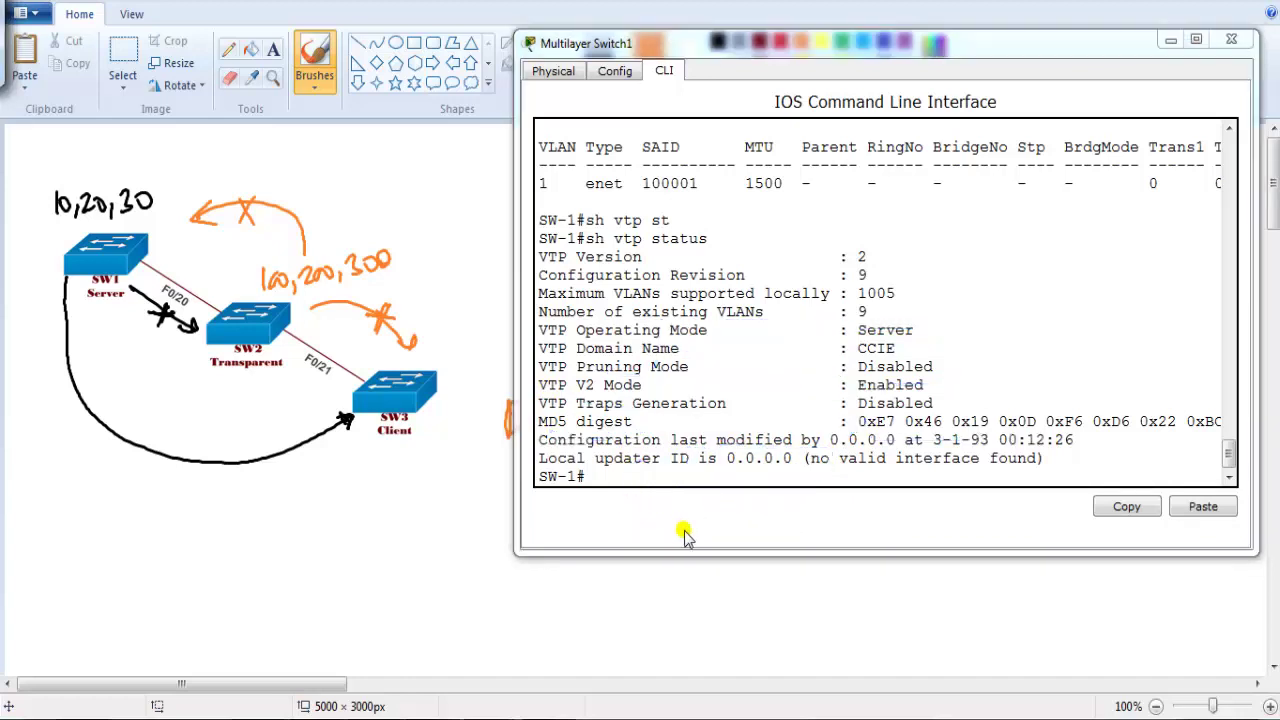
Highlight the local updater ID and domain CCIE, and circle revision 9.
{"action": "left_click_drag", "start_coordinate": [691, 459], "coordinate": [805, 455]}
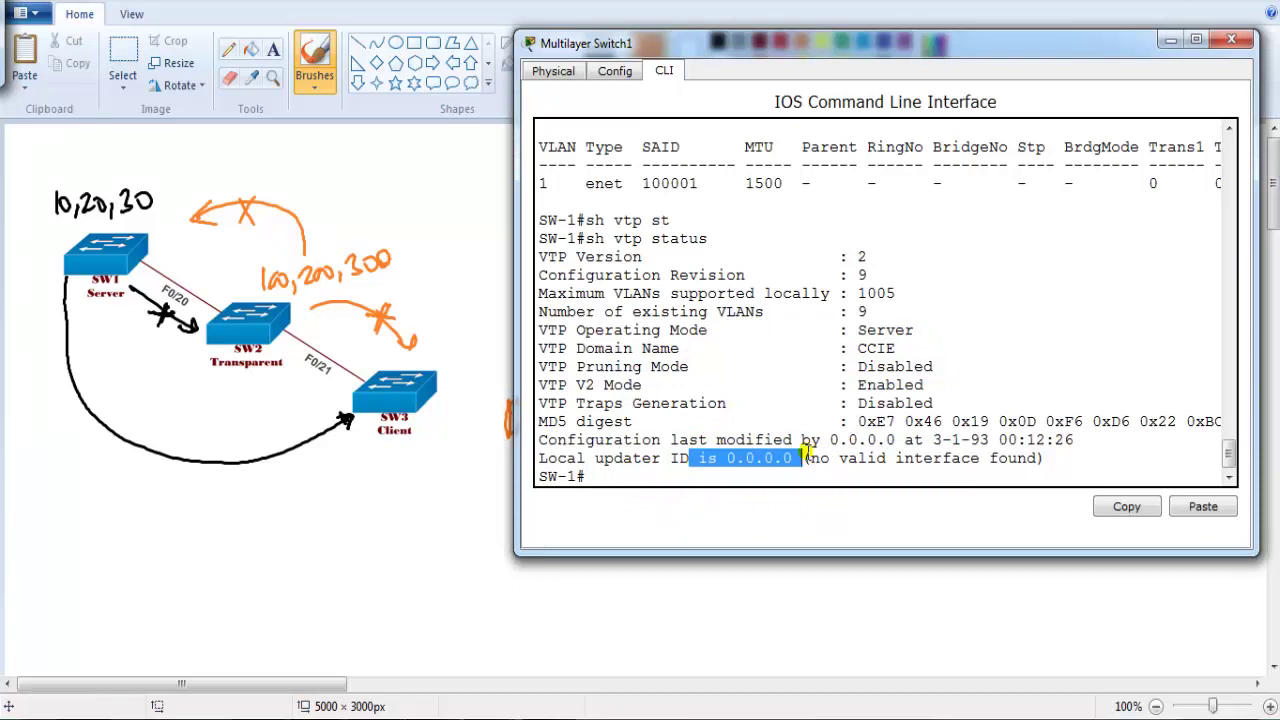
{"action": "left_click", "coordinate": [808, 448]}
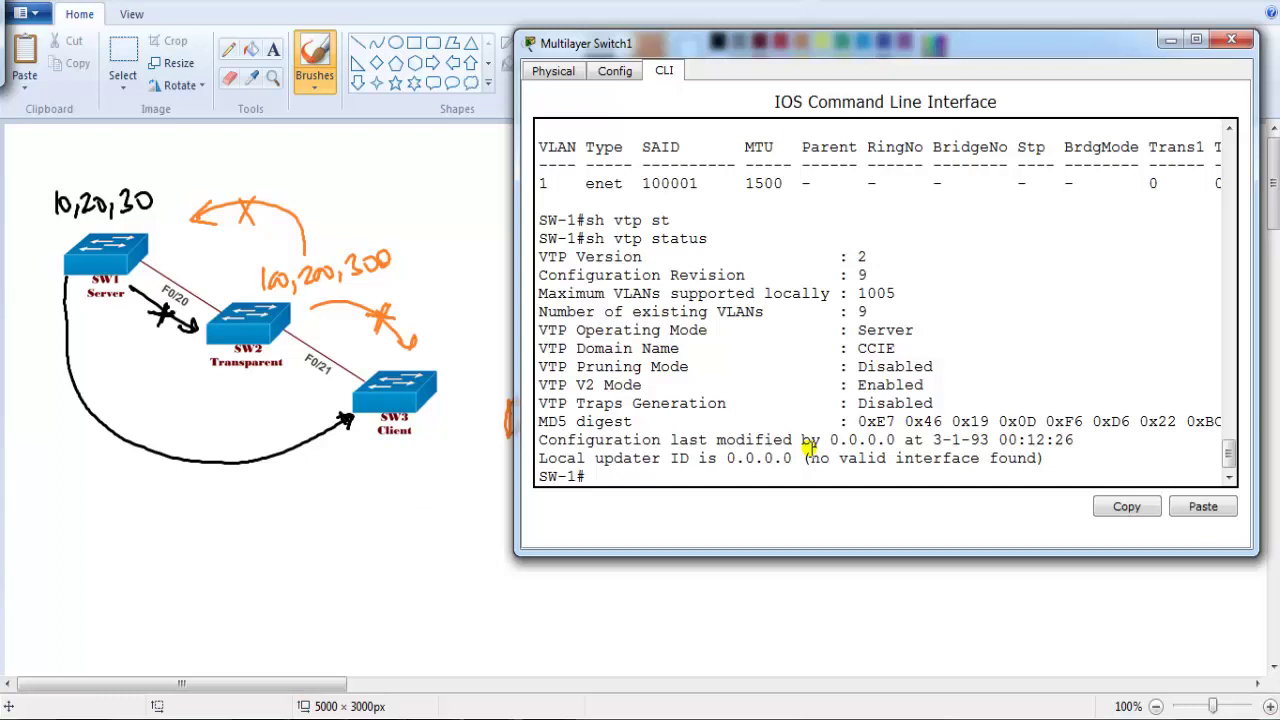
{"action": "key", "text": "Return"}
{"action": "key", "text": "Return"}
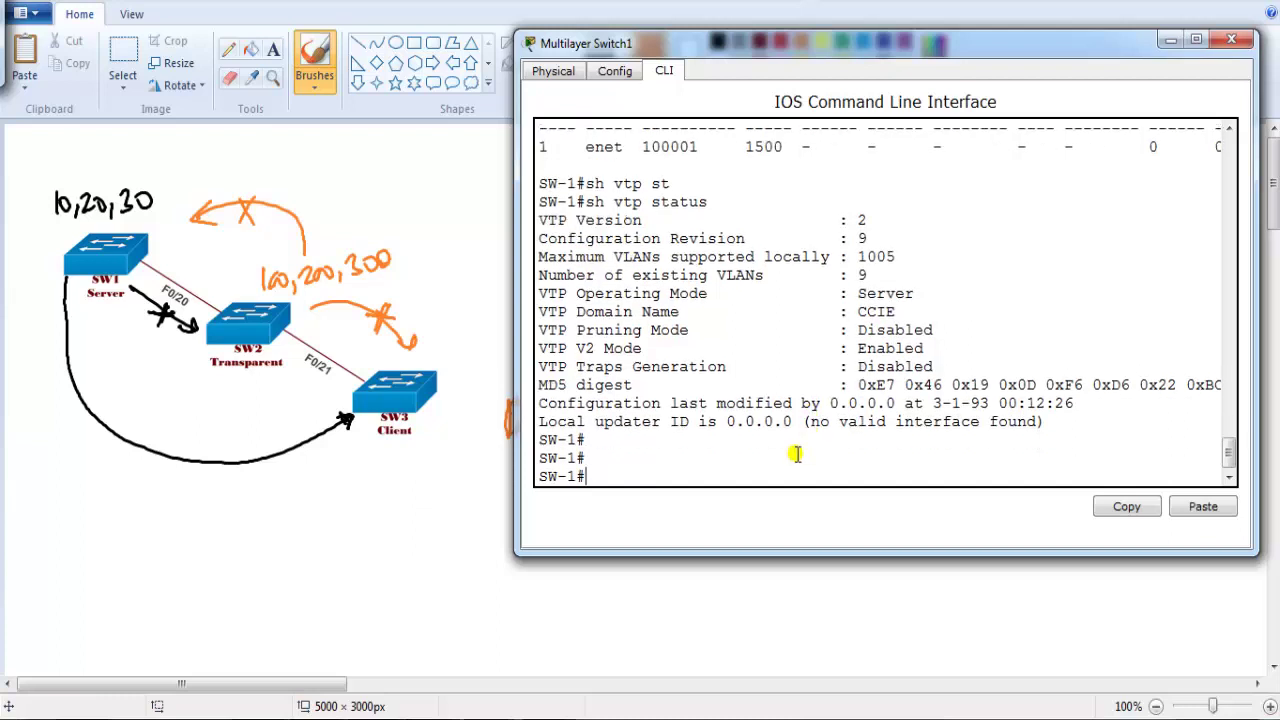
{"action": "mouse_move", "coordinate": [490, 718]}
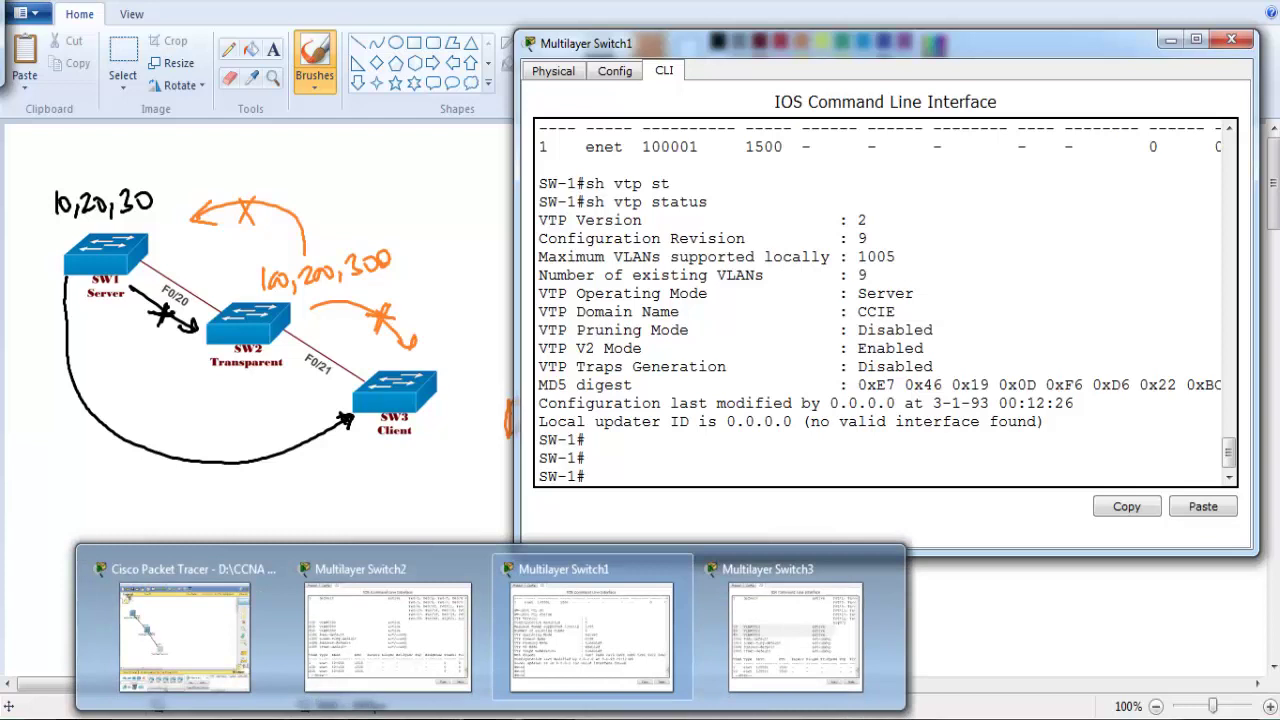
{"action": "left_click_drag", "start_coordinate": [655, 330], "coordinate": [889, 311]}
{"action": "left_click", "coordinate": [831, 309]}
{"action": "left_click_drag", "start_coordinate": [651, 312], "coordinate": [1062, 316]}
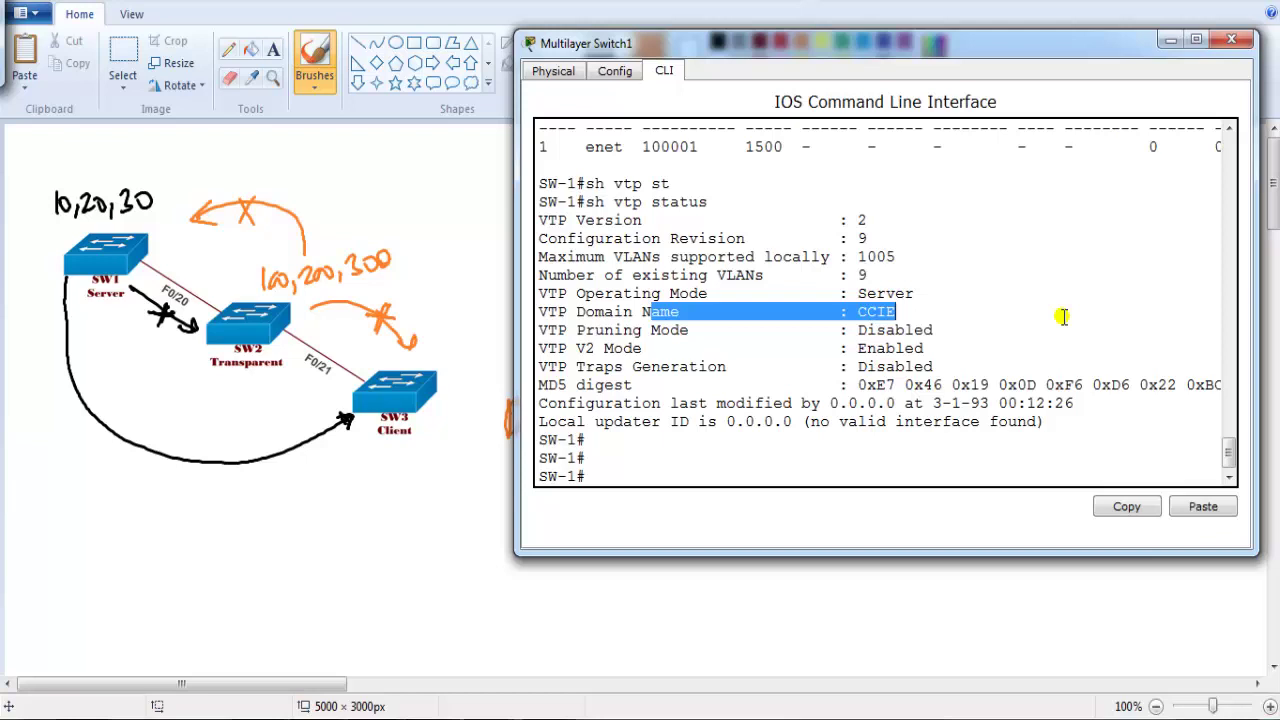
{"action": "left_click", "coordinate": [946, 308]}
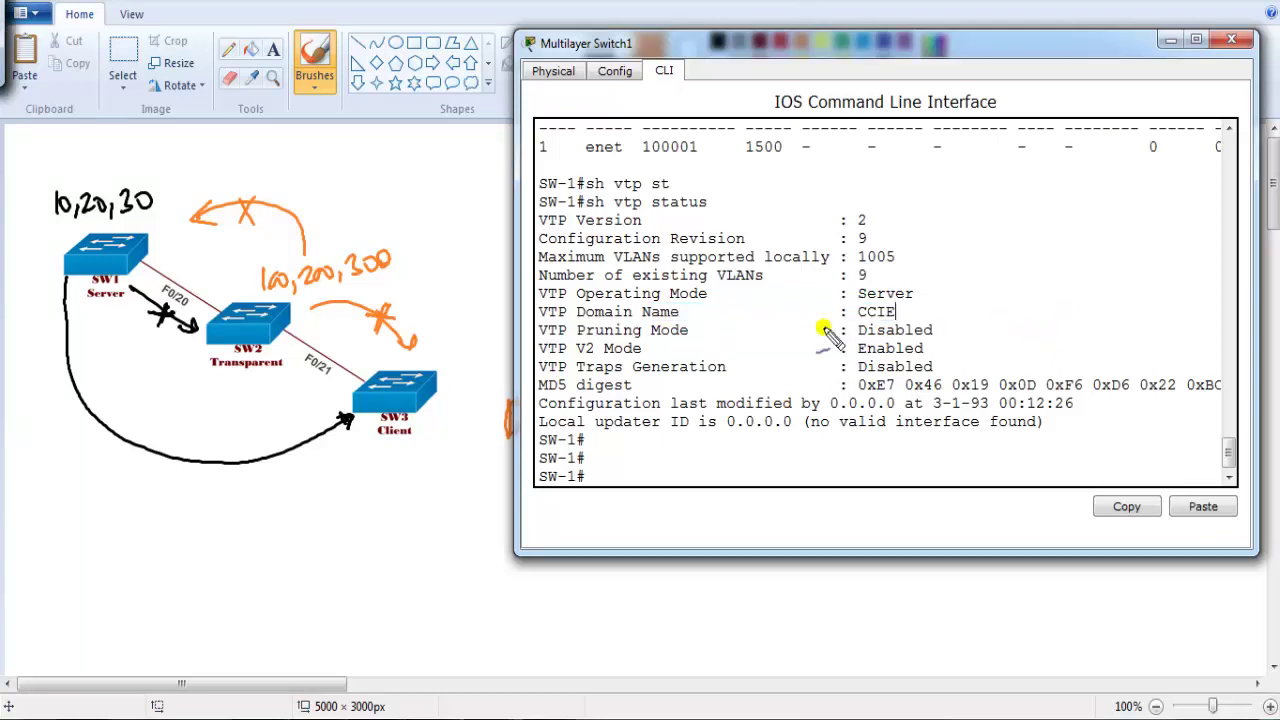
{"action": "left_click_drag", "start_coordinate": [862, 222], "coordinate": [846, 238]}
{"action": "key", "text": "Escape"}
Run show vtp status in SW2's console.
{"action": "mouse_move", "coordinate": [483, 672]}
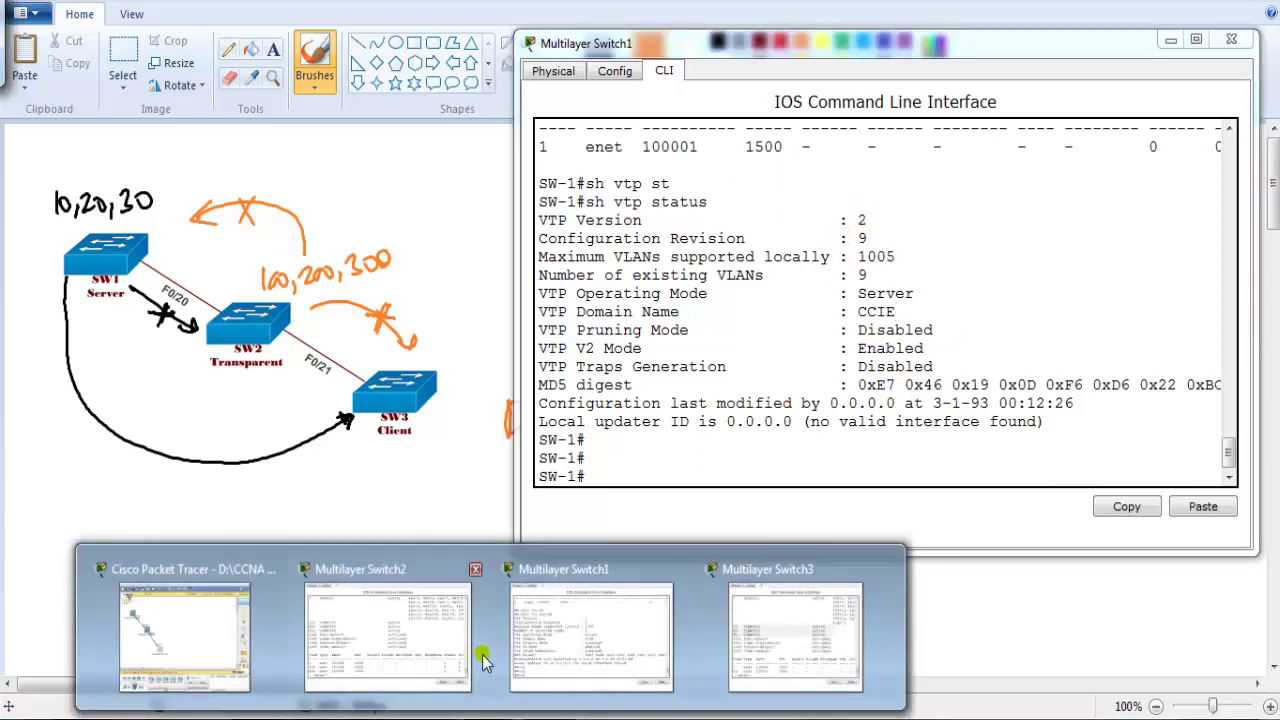
{"action": "left_click", "coordinate": [370, 630]}
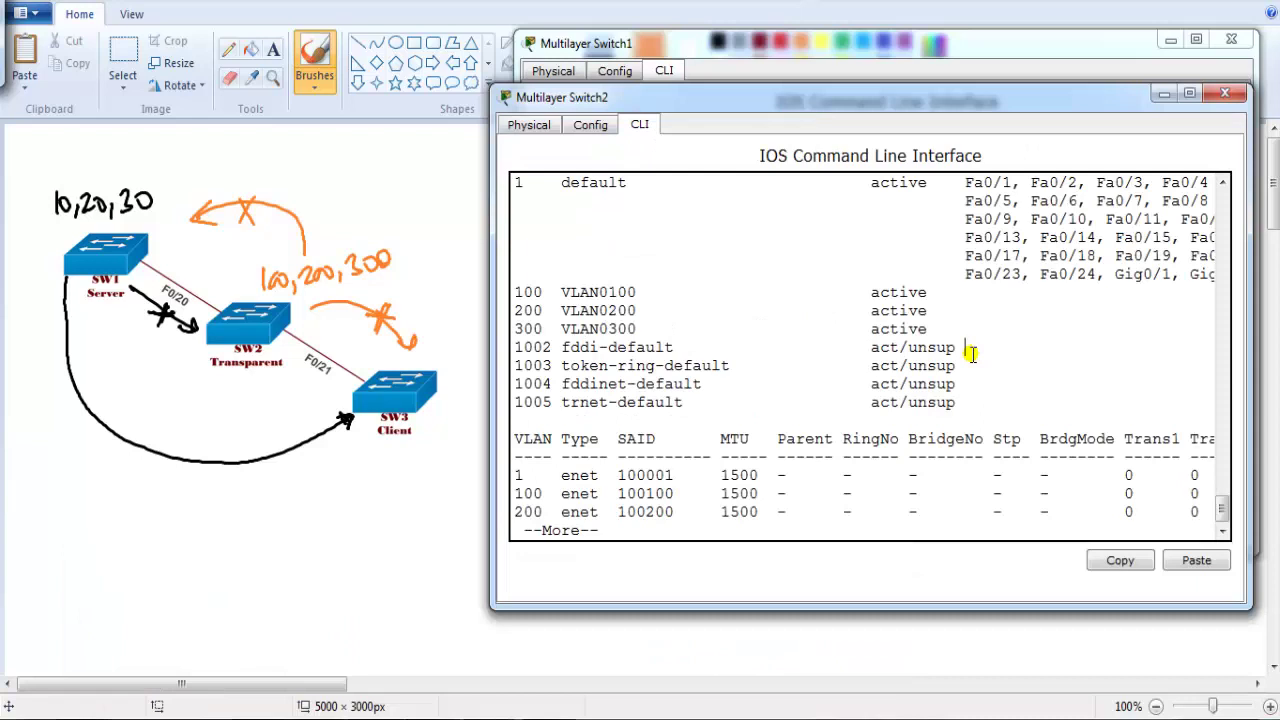
{"action": "key", "text": "Return"}
{"action": "key", "text": "Return"}
{"action": "key", "text": "Return"}
{"action": "type", "text": "sh vtp"}
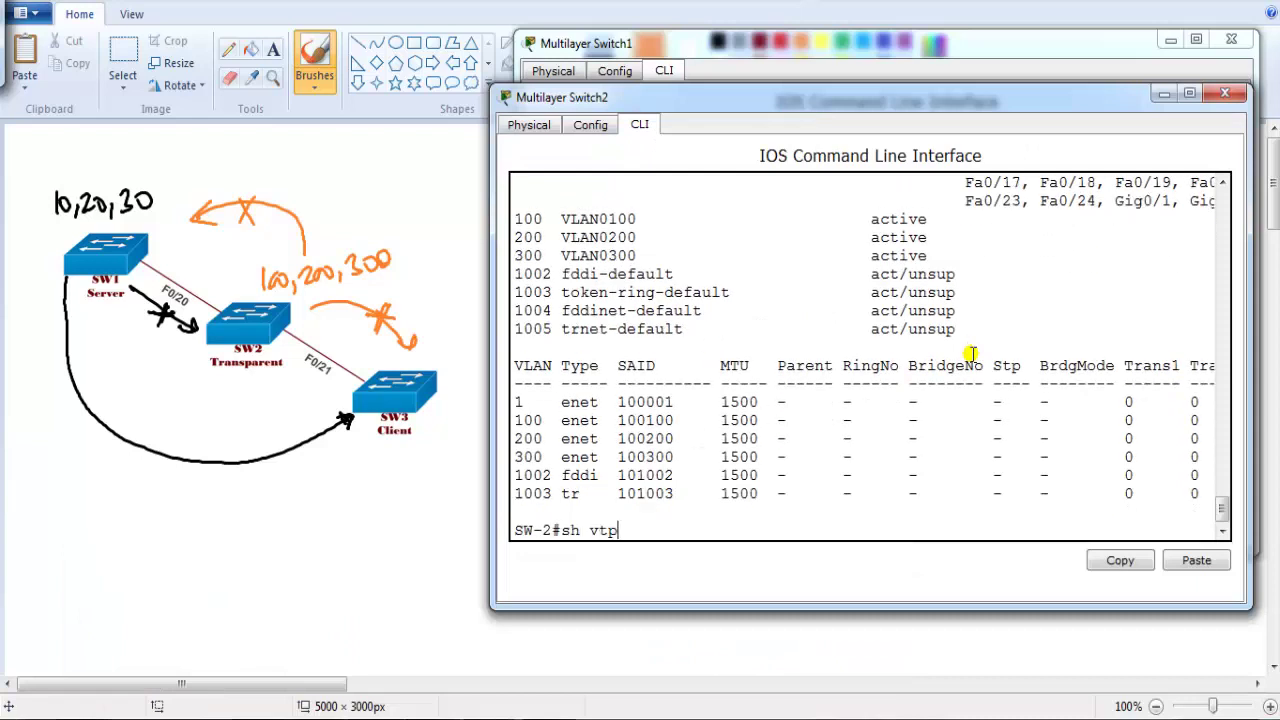
{"action": "type", "text": " st"}
{"action": "key", "text": "Tab"}
{"action": "key", "text": "Return"}
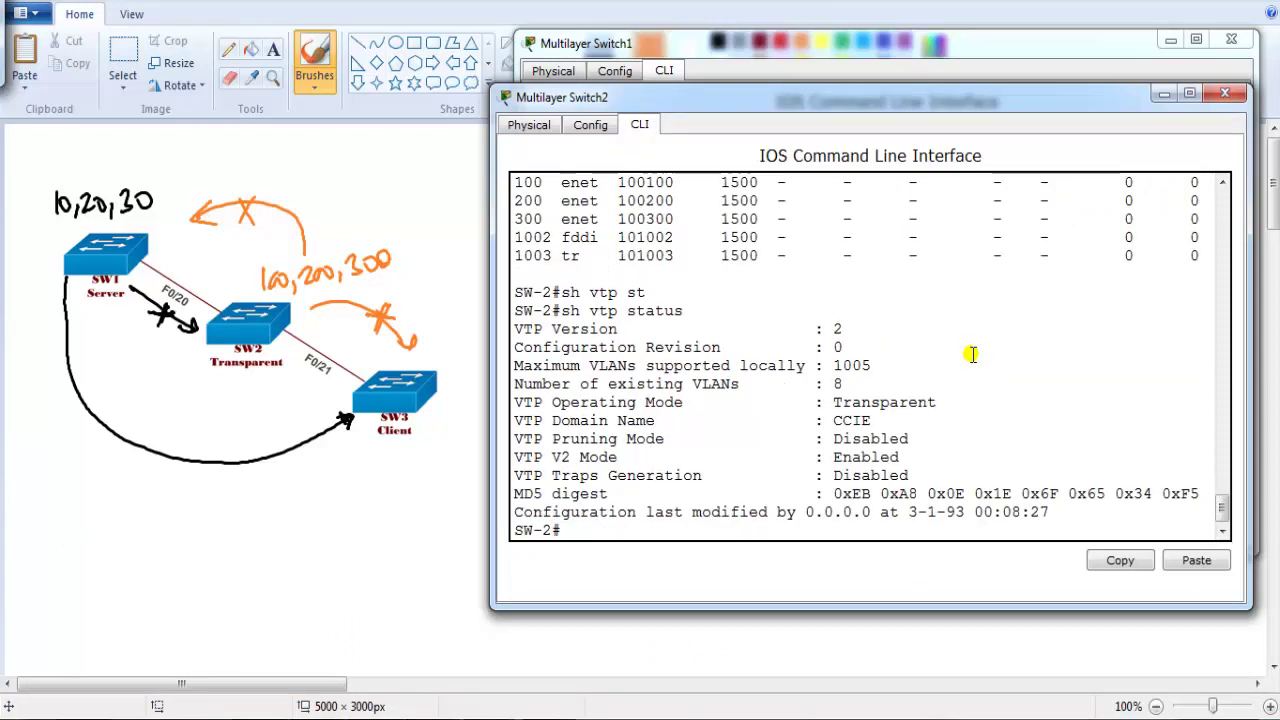
Mark SW2's configuration revision 0 and Transparent operating mode in the output.
{"action": "mouse_move", "coordinate": [846, 348]}
{"action": "left_mouse_down"}
{"action": "mouse_move", "coordinate": [820, 345]}
{"action": "mouse_move", "coordinate": [928, 318]}
{"action": "left_mouse_up"}
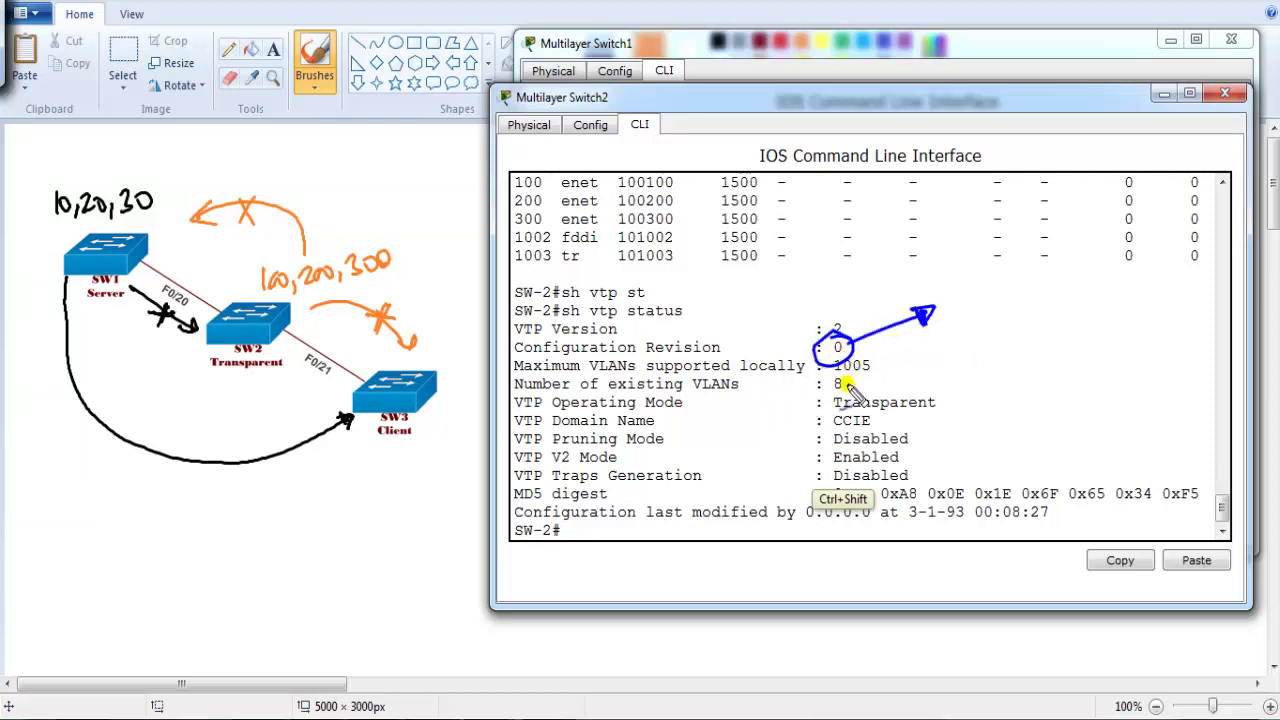
{"action": "mouse_move", "coordinate": [823, 397]}
{"action": "left_mouse_down"}
{"action": "mouse_move", "coordinate": [936, 383]}
{"action": "mouse_move", "coordinate": [952, 409]}
{"action": "mouse_move", "coordinate": [805, 425]}
{"action": "left_mouse_up"}
{"action": "mouse_move", "coordinate": [960, 408]}
{"action": "left_mouse_down"}
{"action": "mouse_move", "coordinate": [988, 392]}
{"action": "mouse_move", "coordinate": [978, 402]}
{"action": "left_mouse_up"}
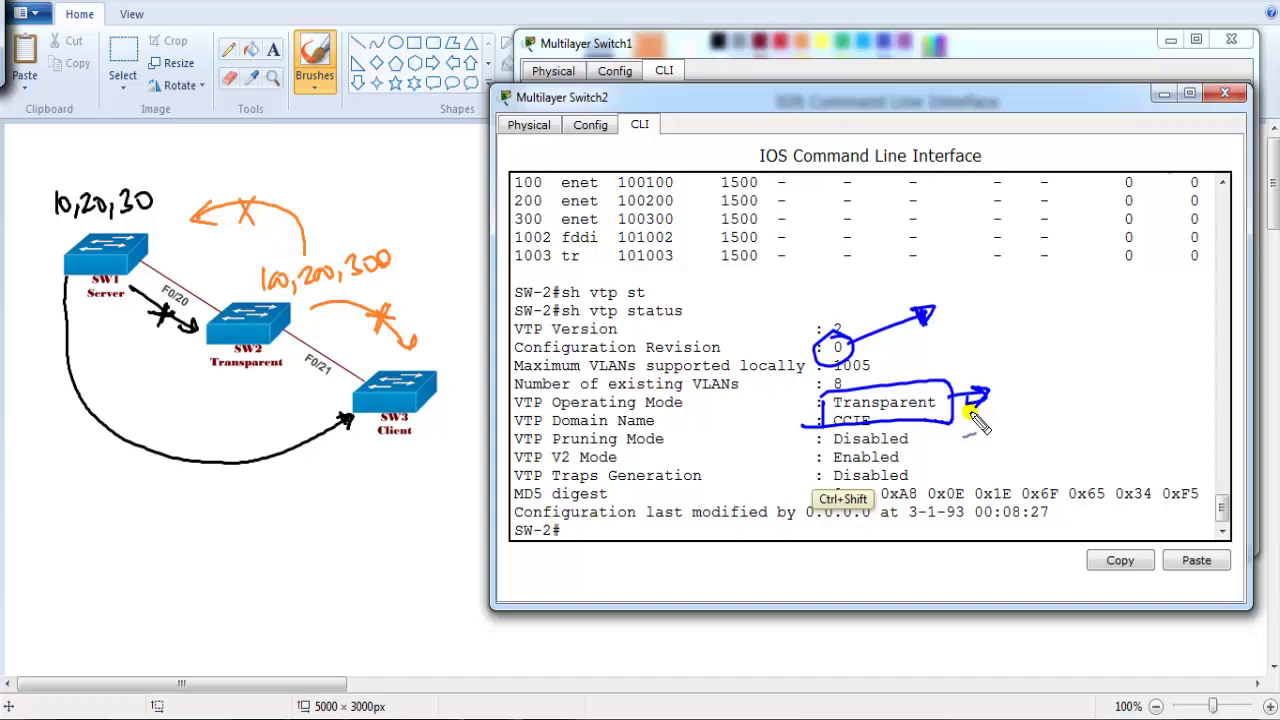
{"action": "key", "text": "Escape"}
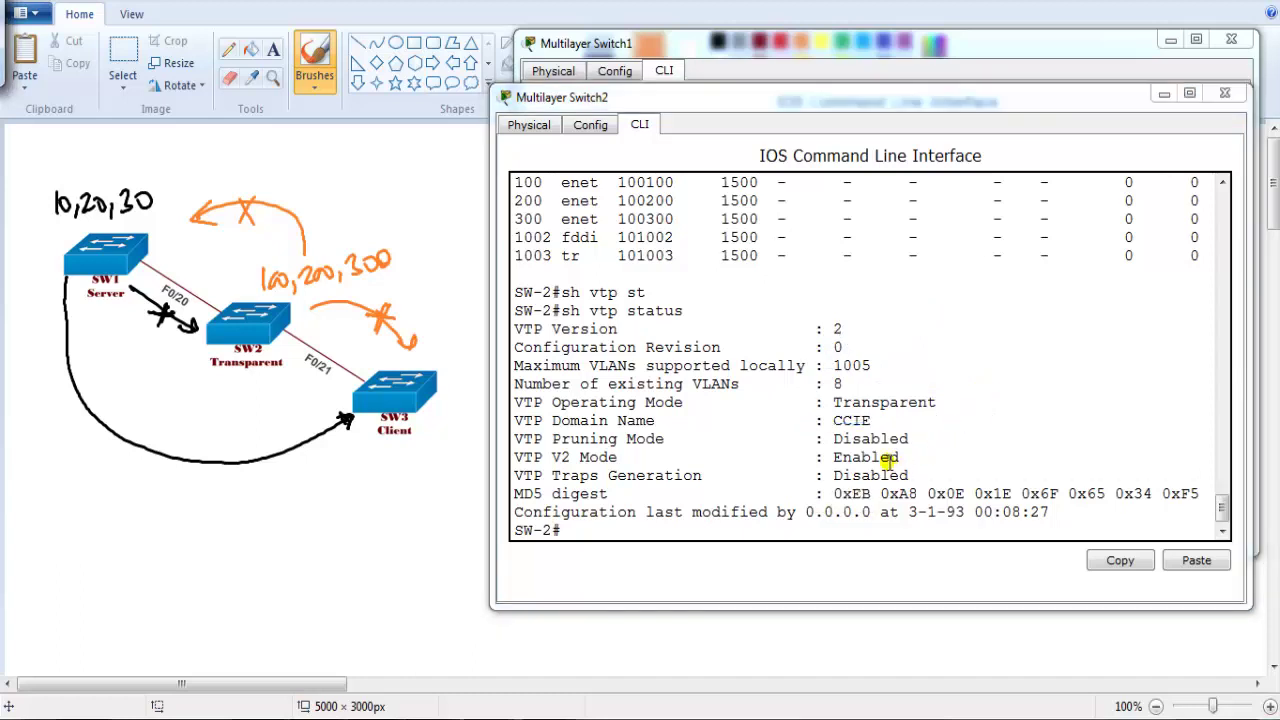
{"action": "left_click", "coordinate": [888, 457], "text": "shift"}
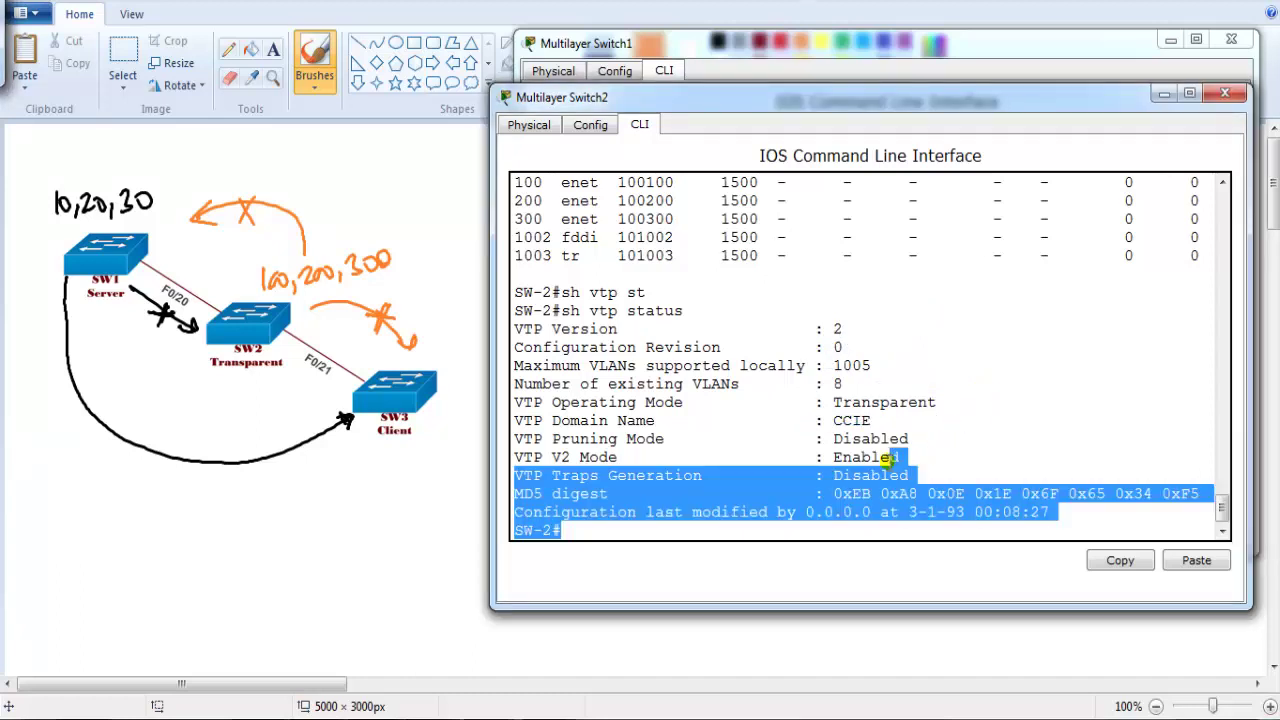
{"action": "left_click", "coordinate": [845, 441], "text": "shift"}
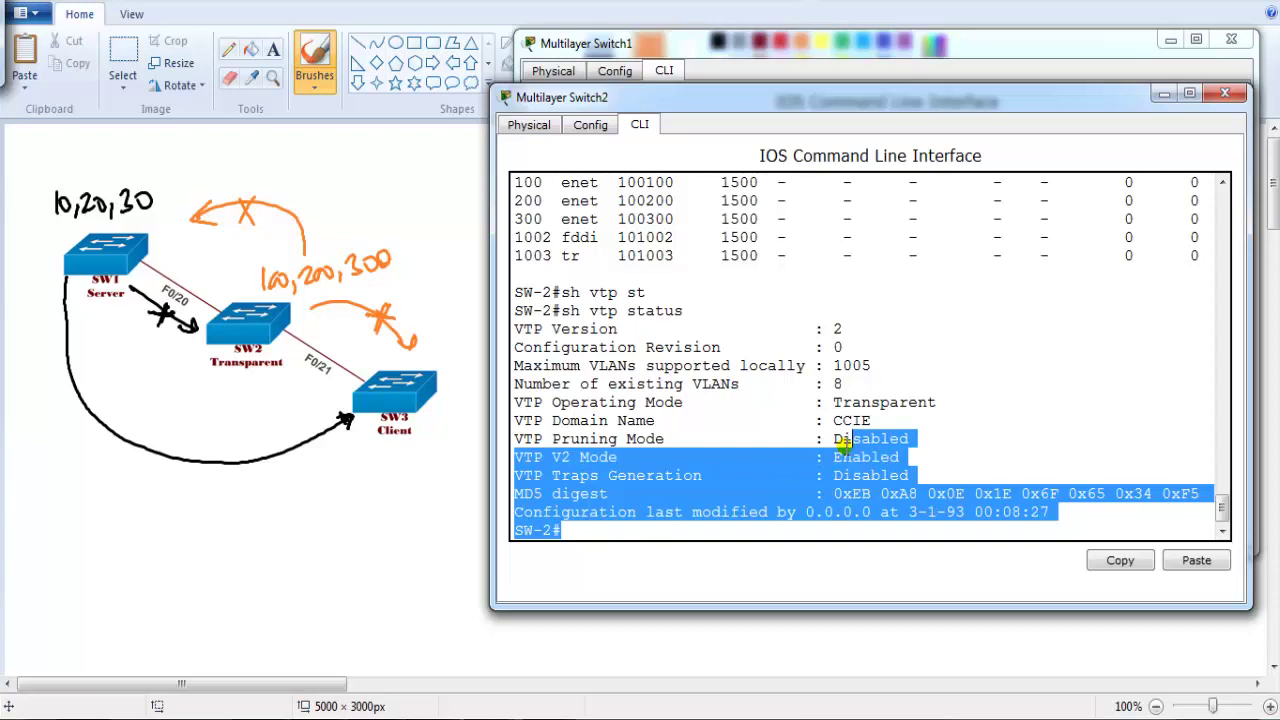
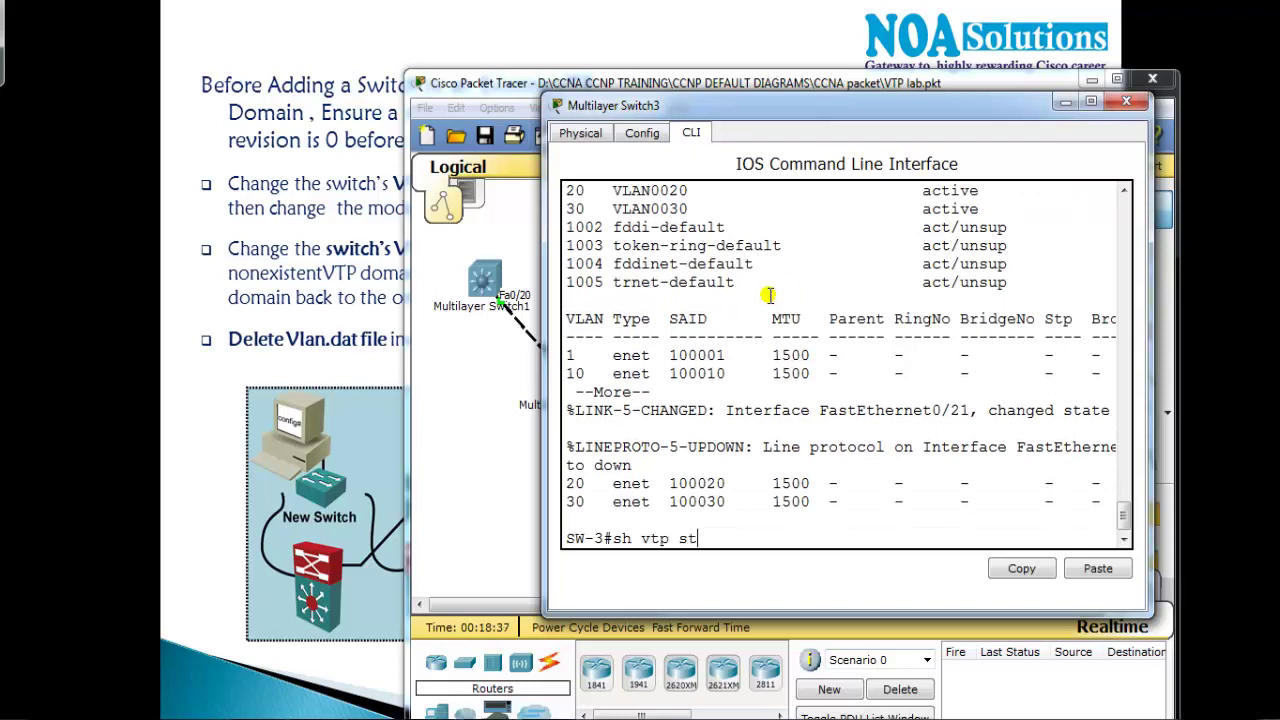
Show Switch3's VTP status and highlight its configuration revision of 9.
{"action": "key", "text": "Tab"}
{"action": "key", "text": "Return"}
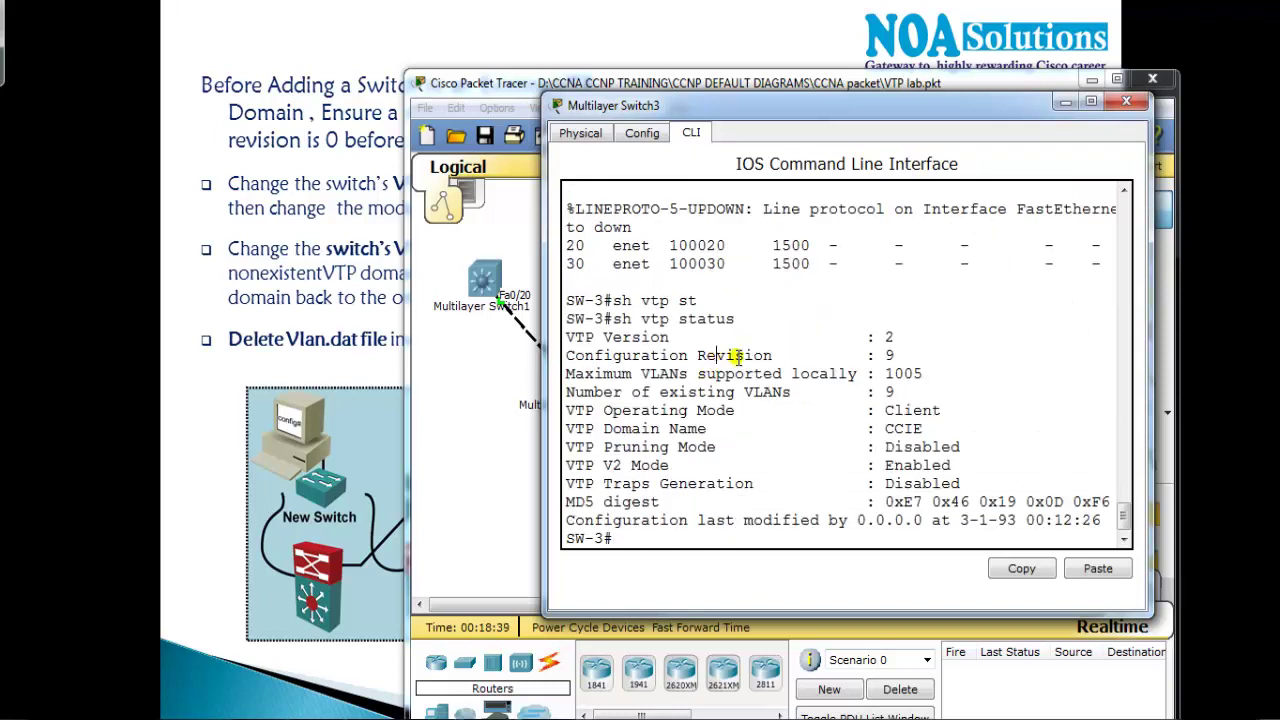
{"action": "left_click_drag", "start_coordinate": [716, 355], "coordinate": [924, 350]}
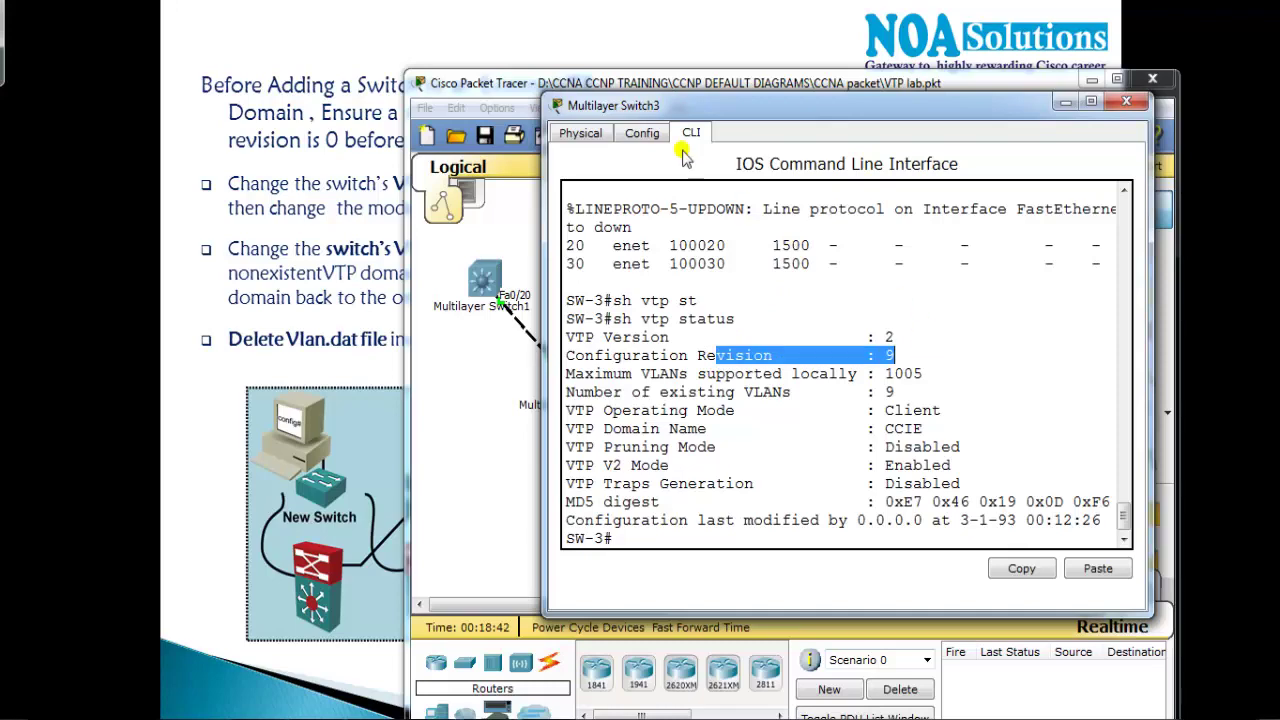
Arrange the topology view and the Switch3 console window side by side.
{"action": "left_click_drag", "start_coordinate": [550, 78], "coordinate": [401, 60]}
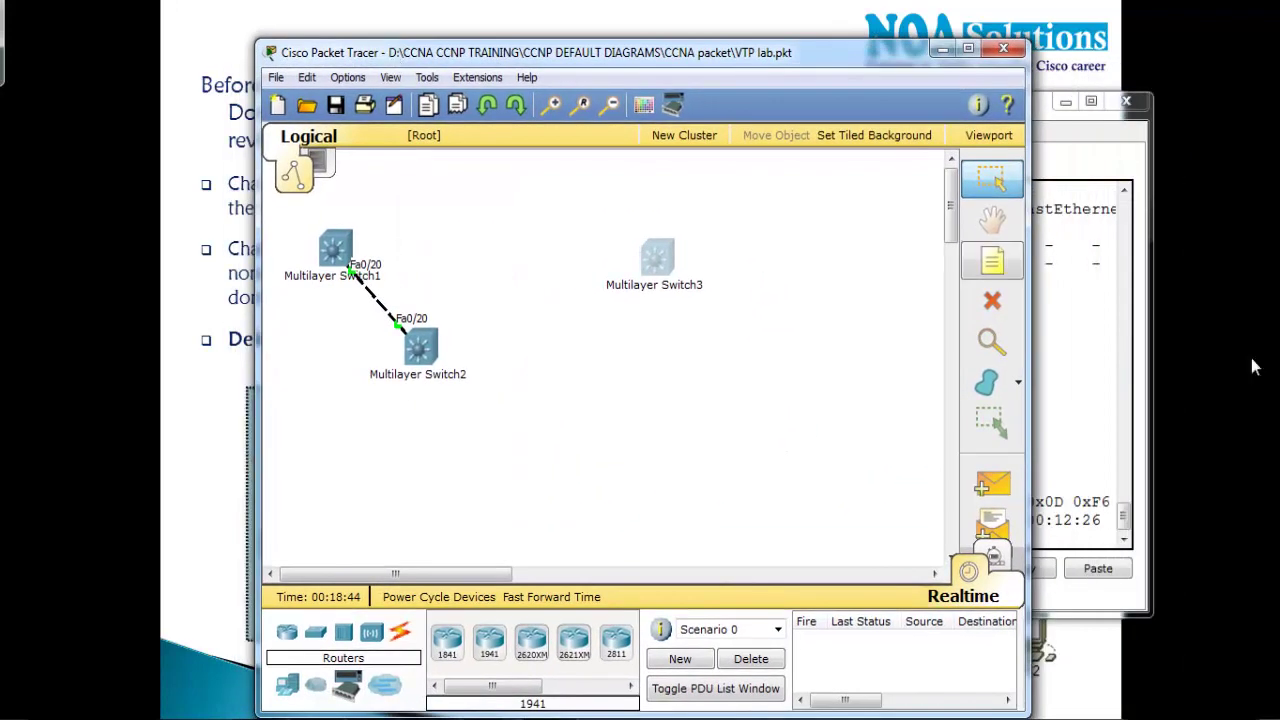
{"action": "left_click", "coordinate": [1080, 325]}
{"action": "left_click_drag", "start_coordinate": [726, 357], "coordinate": [922, 358]}
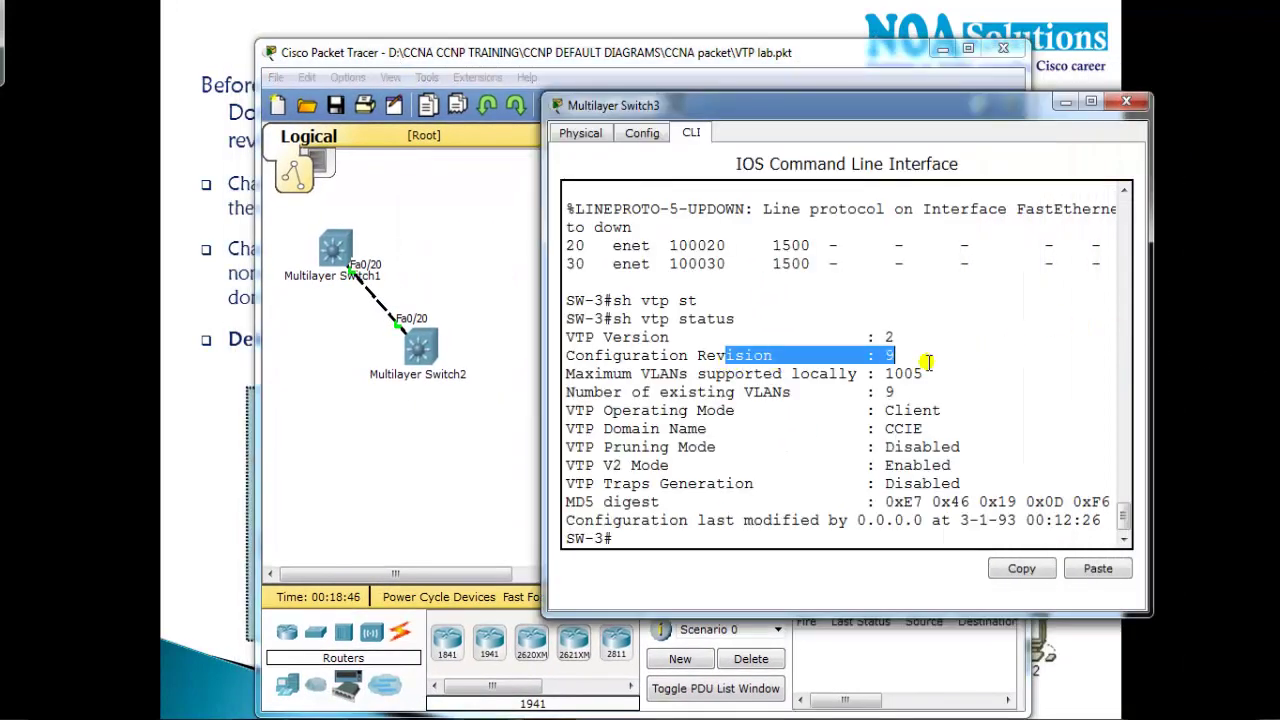
{"action": "left_click_drag", "start_coordinate": [585, 62], "coordinate": [491, 51]}
{"action": "left_click", "coordinate": [916, 140]}
{"action": "left_click_drag", "start_coordinate": [887, 115], "coordinate": [977, 128]}
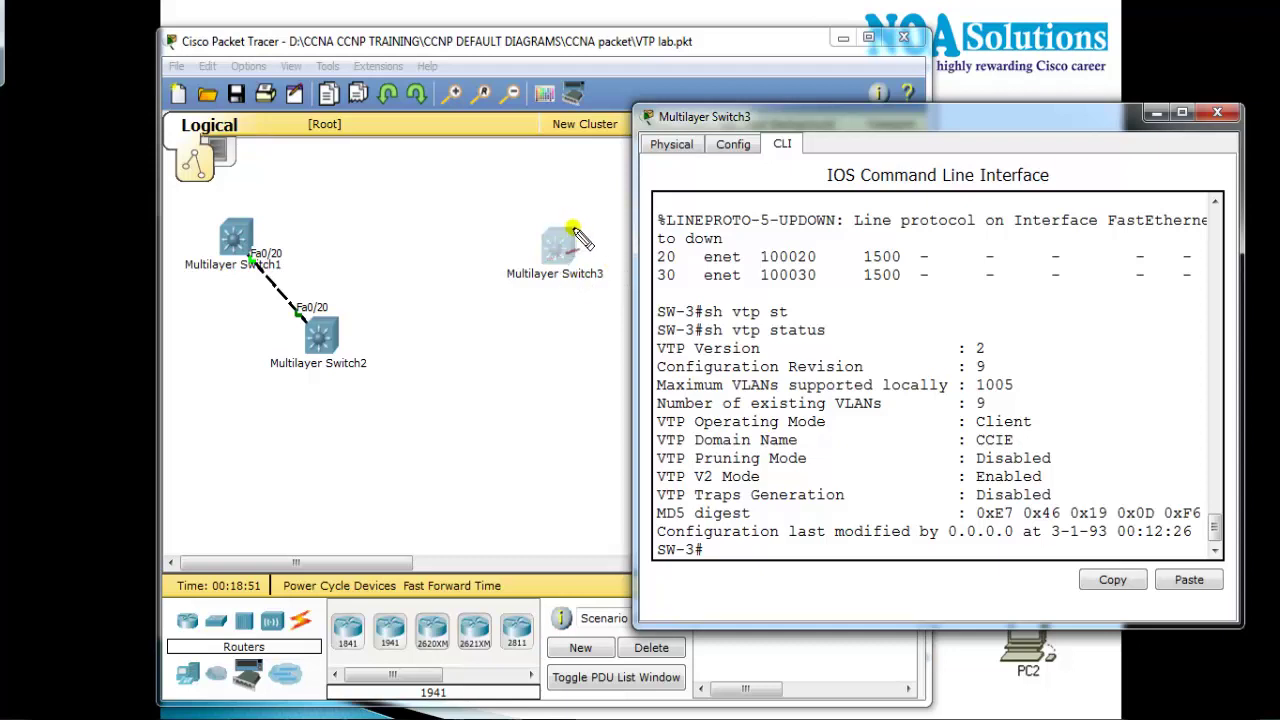
{"action": "left_click_drag", "start_coordinate": [568, 214], "coordinate": [566, 226]}
{"action": "mouse_move", "coordinate": [520, 268]}
{"action": "left_mouse_down"}
{"action": "mouse_move", "coordinate": [345, 333]}
{"action": "mouse_move", "coordinate": [366, 334]}
{"action": "left_mouse_up"}
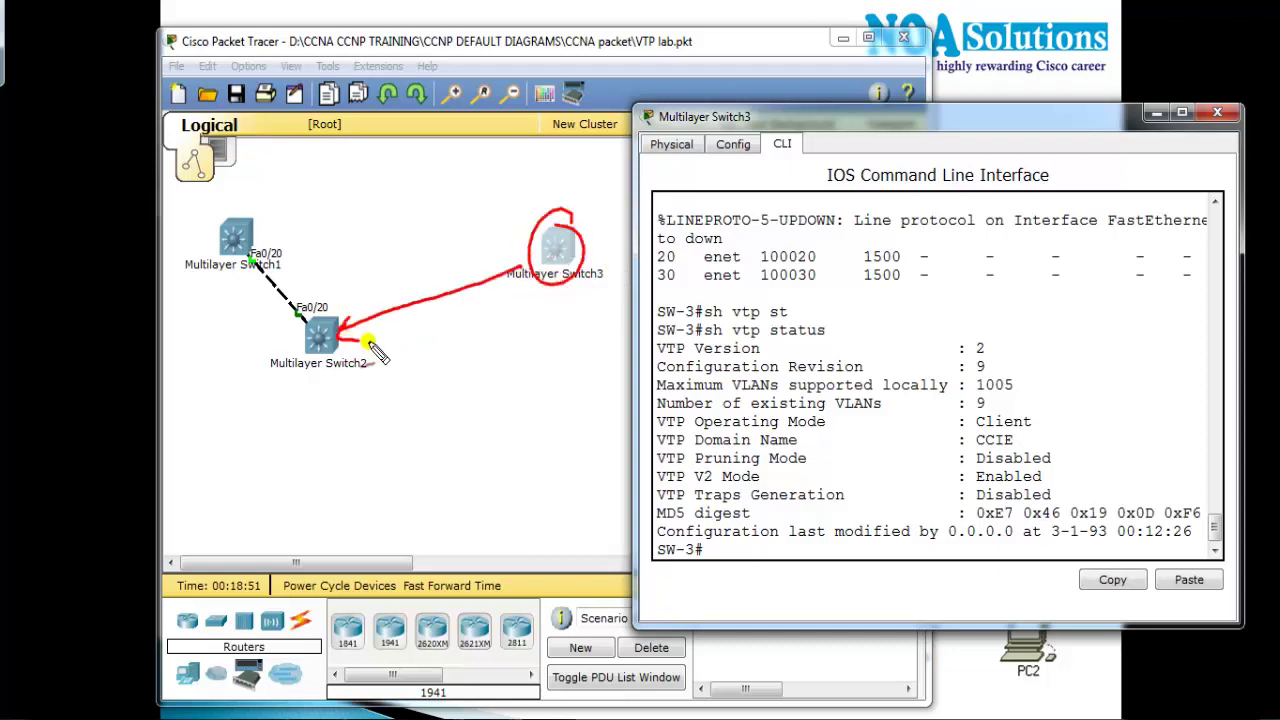
{"action": "mouse_move", "coordinate": [504, 220]}
{"action": "left_mouse_down"}
{"action": "mouse_move", "coordinate": [523, 192]}
{"action": "mouse_move", "coordinate": [540, 205]}
{"action": "mouse_move", "coordinate": [575, 185]}
{"action": "mouse_move", "coordinate": [578, 208]}
{"action": "left_mouse_up"}
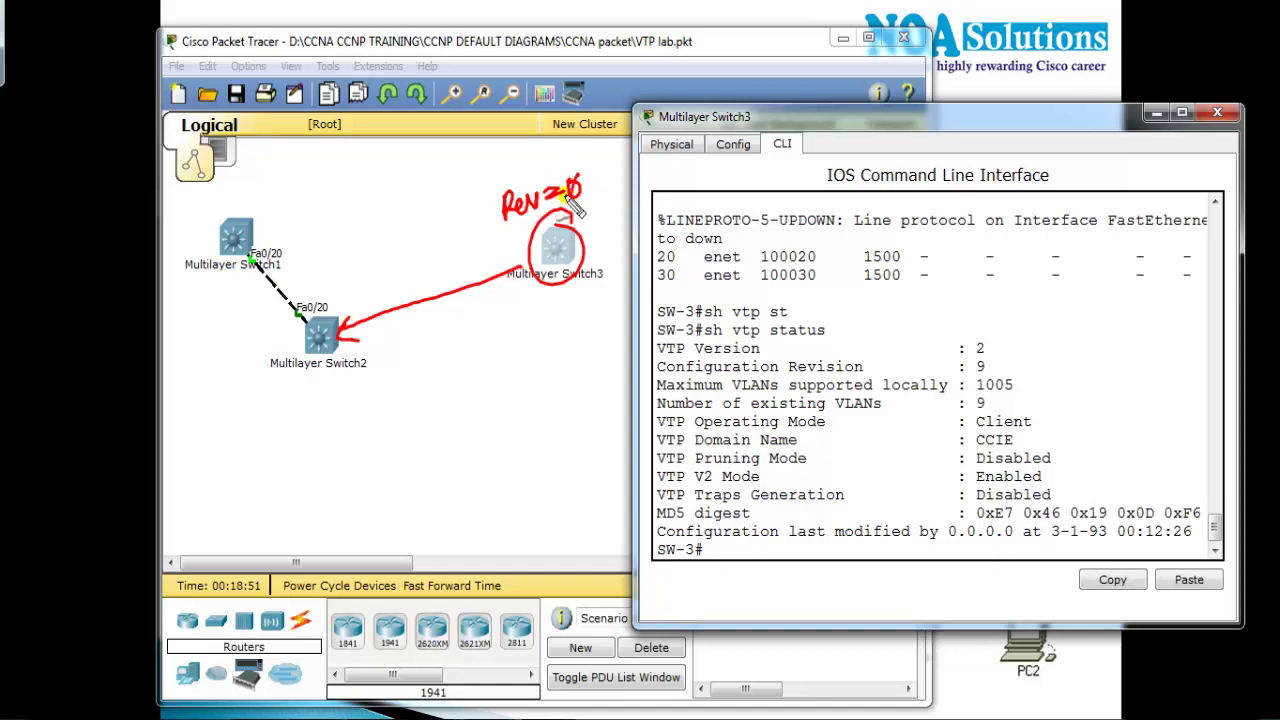
Enter global configuration mode with conf t, then return with end.
{"action": "key", "text": "Escape"}
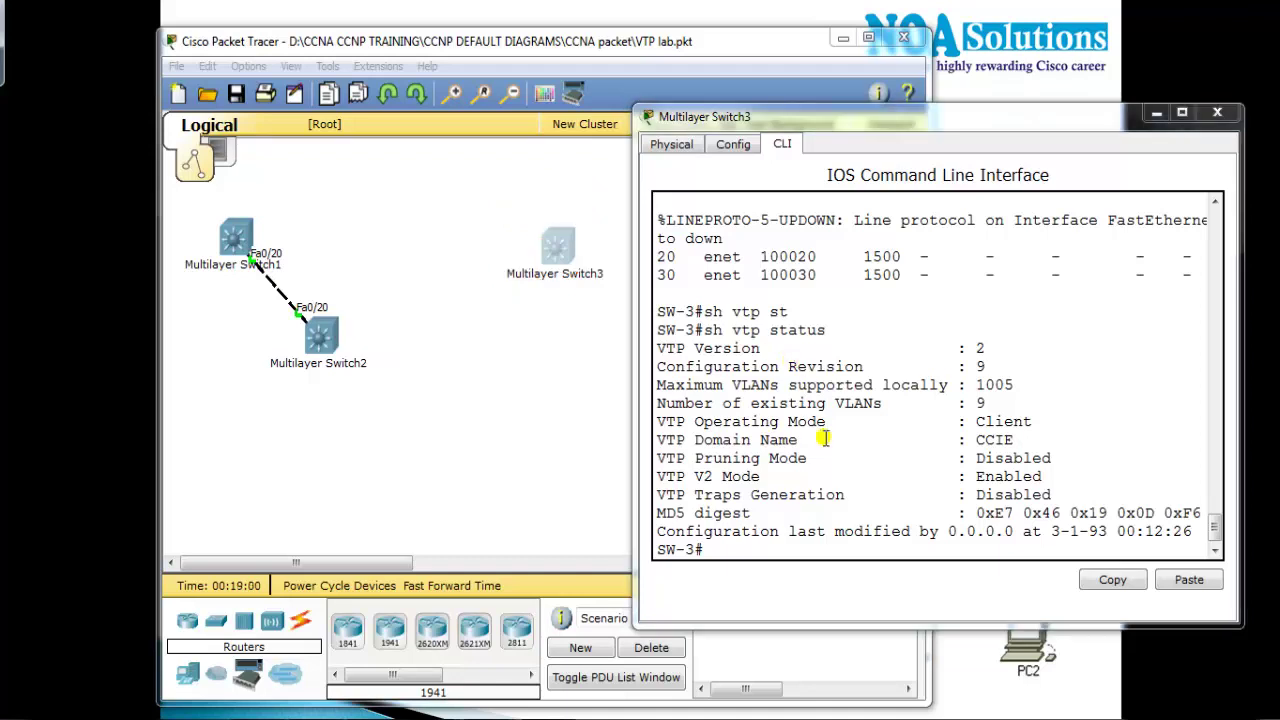
{"action": "left_click_drag", "start_coordinate": [1070, 256], "coordinate": [822, 440]}
{"action": "key", "text": "Return"}
{"action": "key", "text": "Return"}
{"action": "key", "text": "Return"}
{"action": "type", "text": "SW-3#"}
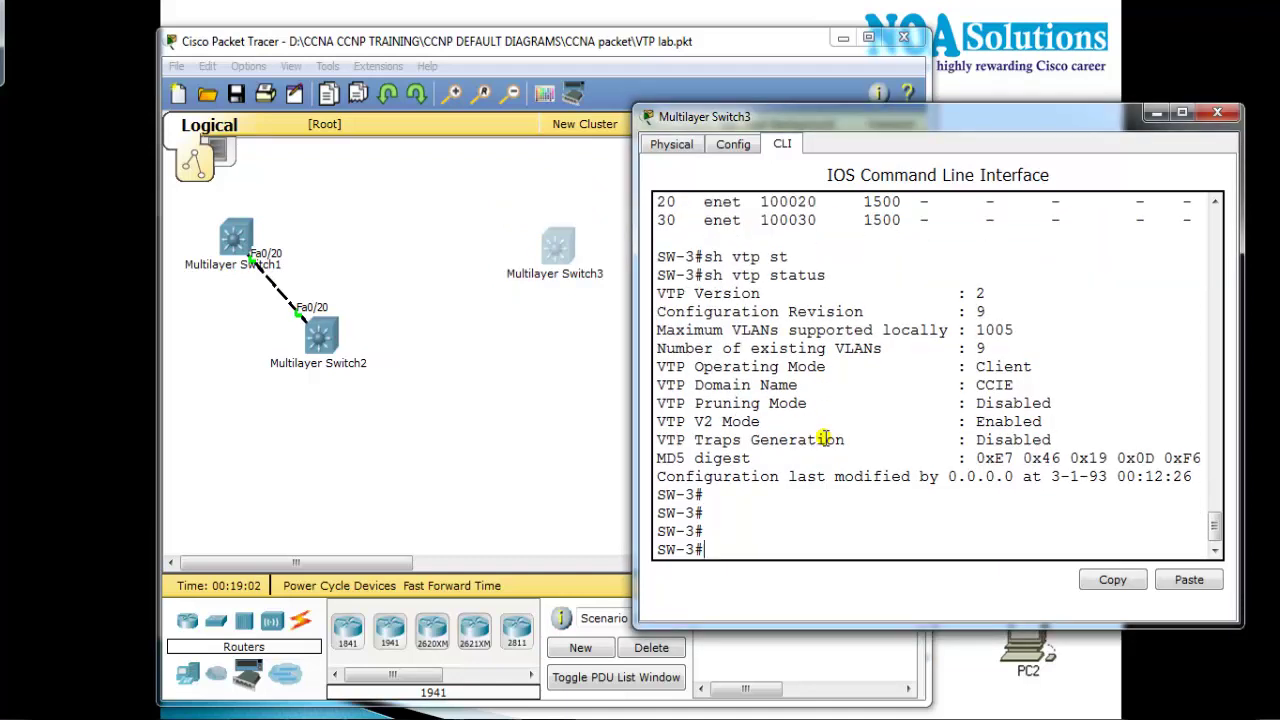
{"action": "type", "text": "CONF T"}
{"action": "key", "text": "Return"}
{"action": "key", "text": "Return"}
{"action": "key", "text": "Return"}
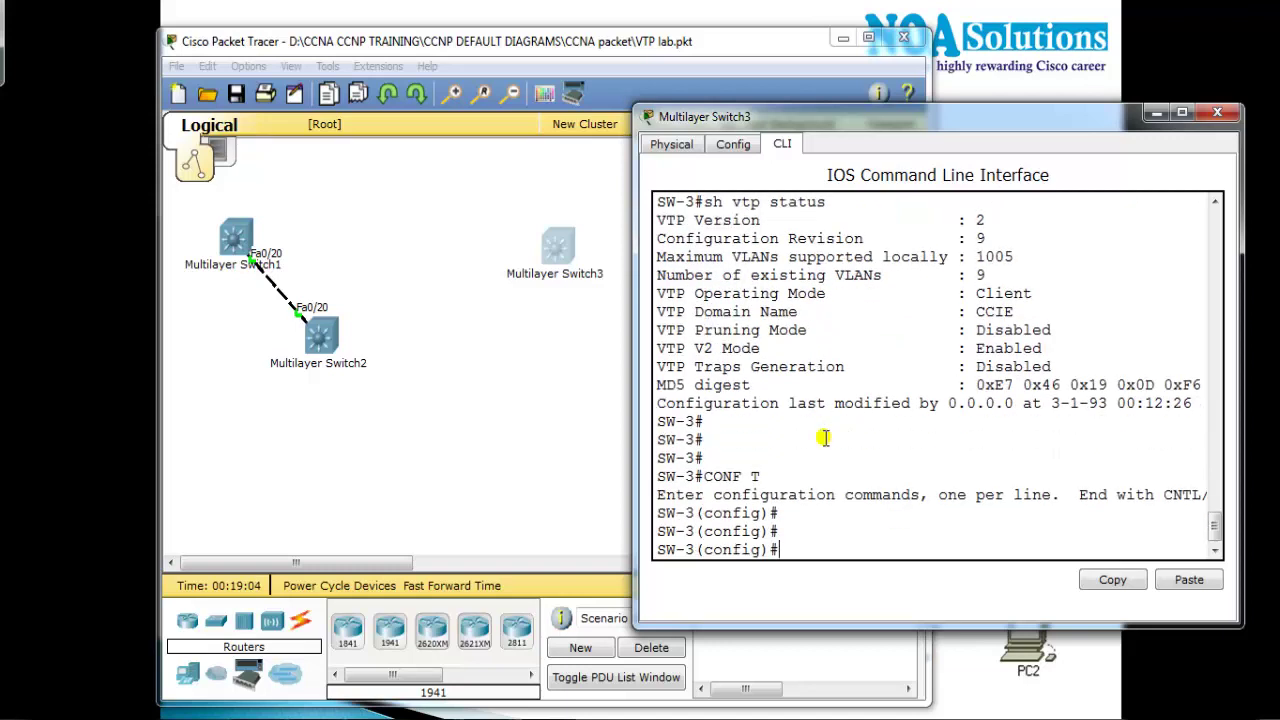
{"action": "type", "text": "end"}
{"action": "key", "text": "Return"}
List Switch3's flash contents and highlight the files down to vlan.dat.
{"action": "type", "text": "sh fla"}
{"action": "key", "text": "Tab"}
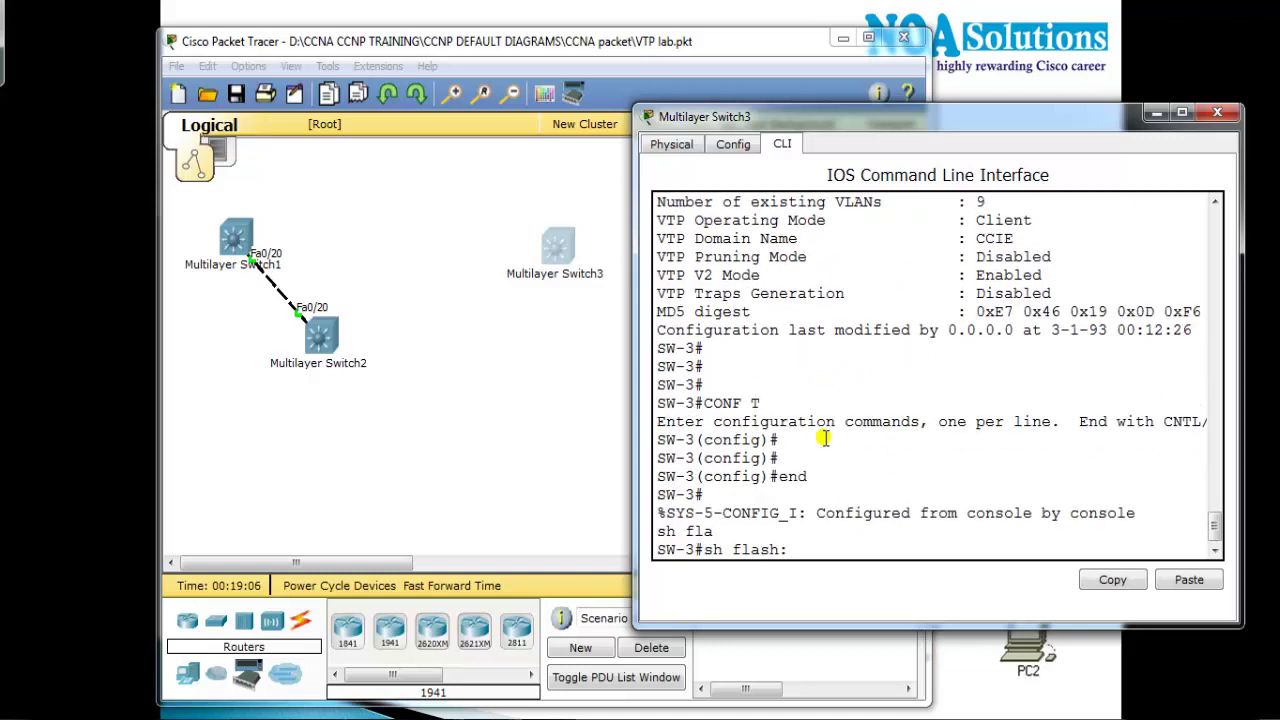
{"action": "key", "text": "Return"}
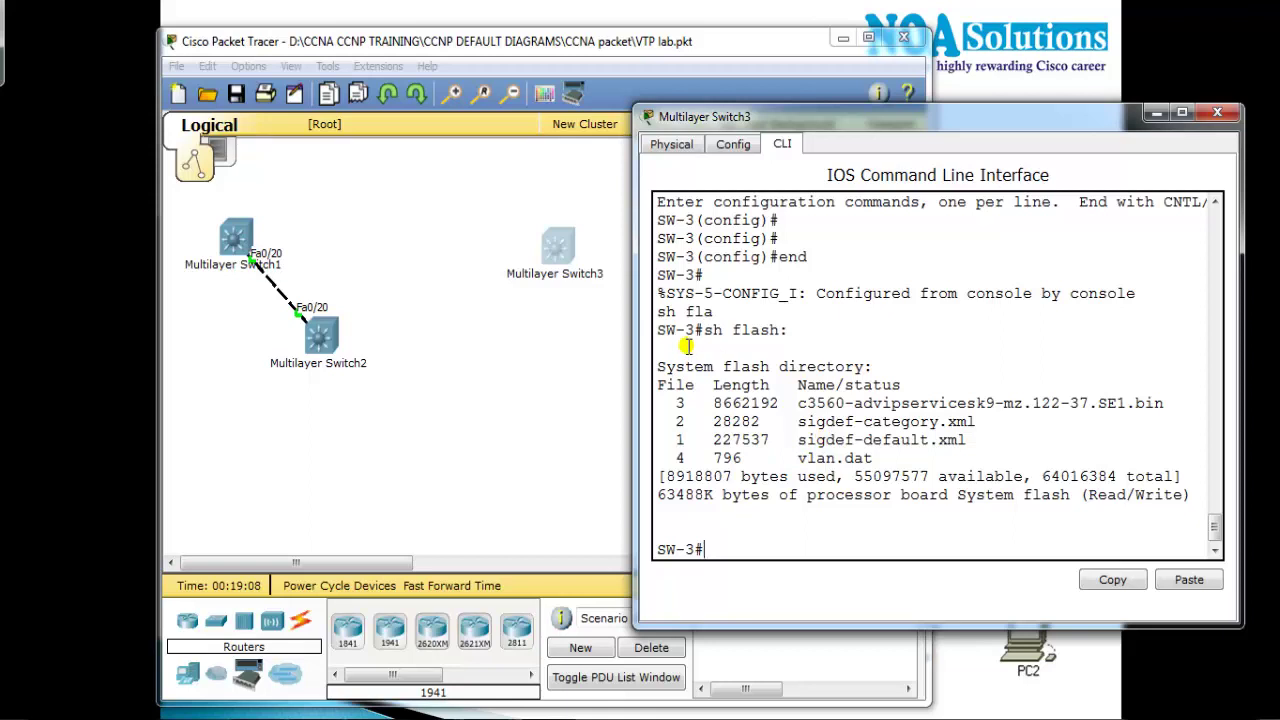
{"action": "left_click", "coordinate": [686, 345], "text": "shift"}
{"action": "left_click_drag", "start_coordinate": [741, 440], "coordinate": [878, 458]}
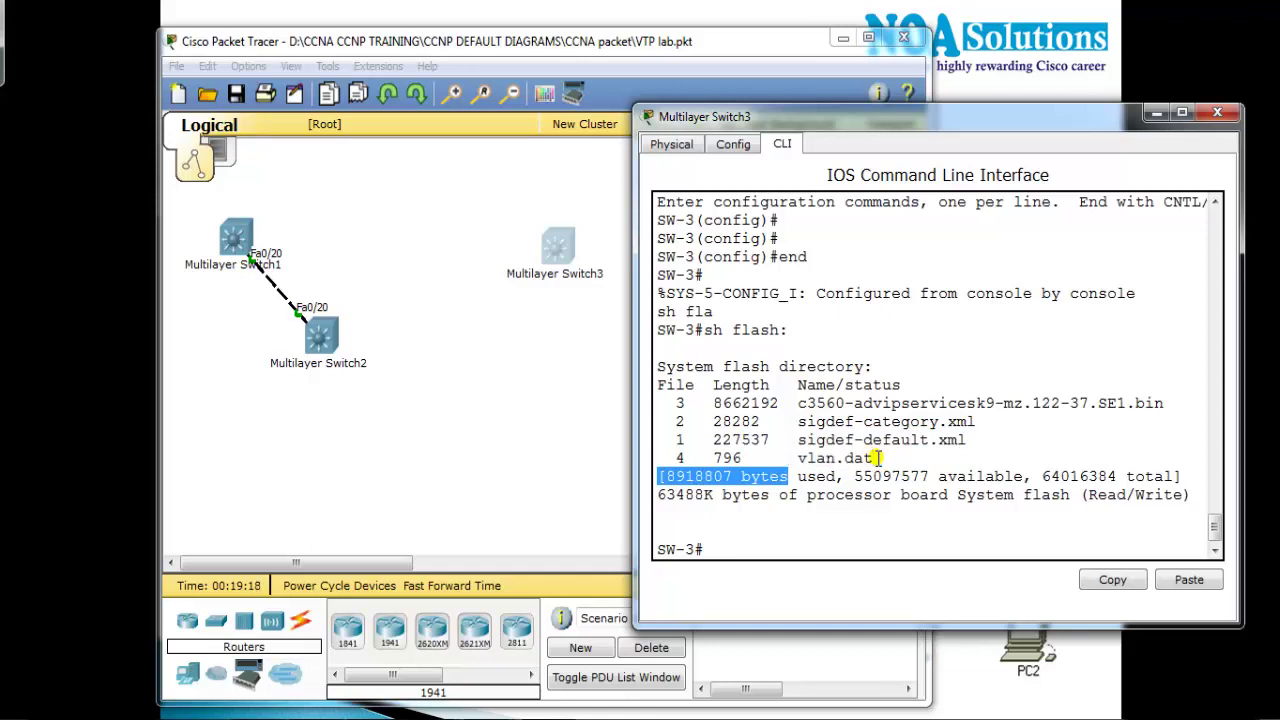
Display the full running-config, paging through every --More-- prompt.
{"action": "type", "text": "sh run"}
{"action": "key", "text": "Tab"}
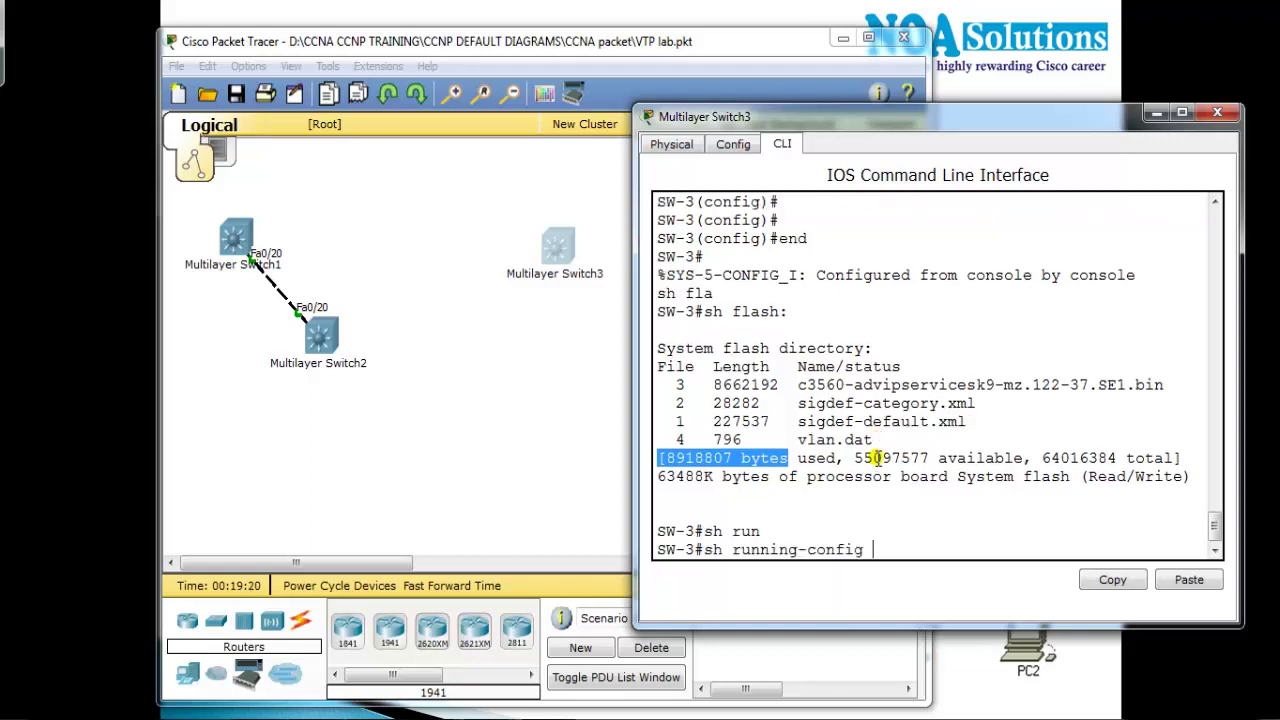
{"action": "key", "text": "Return"}
{"action": "key", "text": "space"}
{"action": "key", "text": "space"}
{"action": "key", "text": "space"}
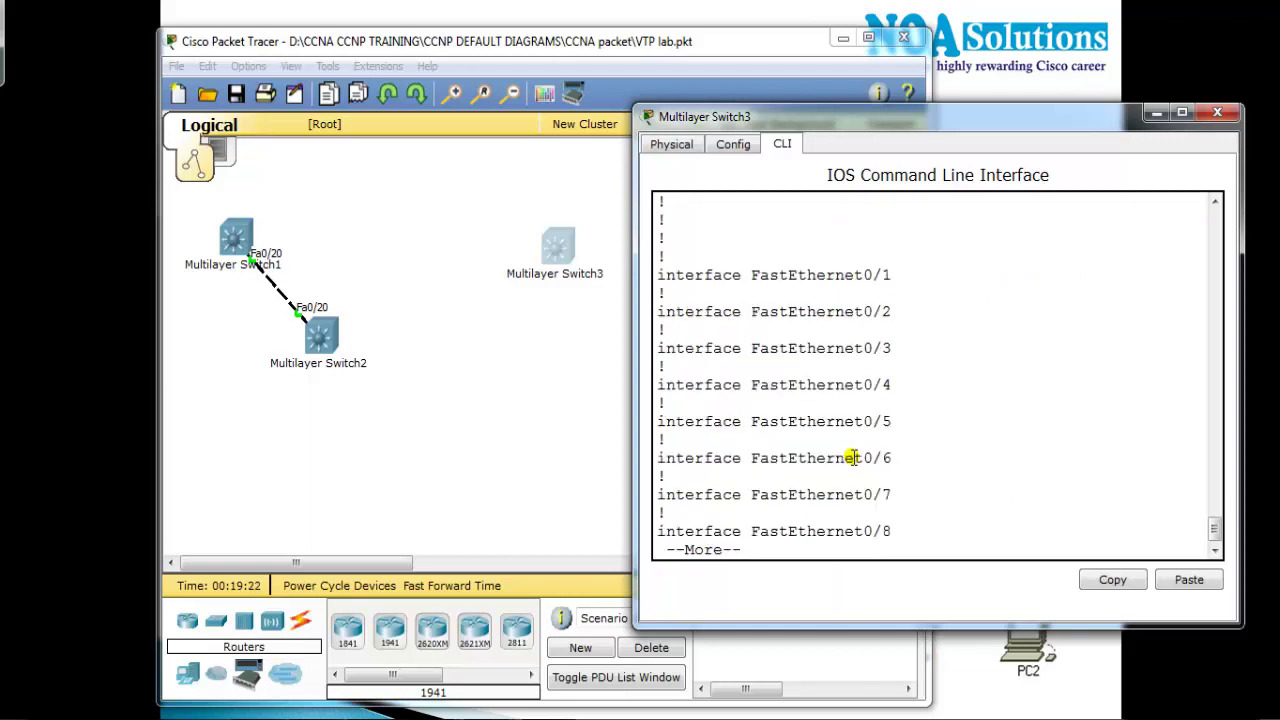
{"action": "scroll", "coordinate": [853, 457], "scroll_direction": "up", "scroll_amount": 7}
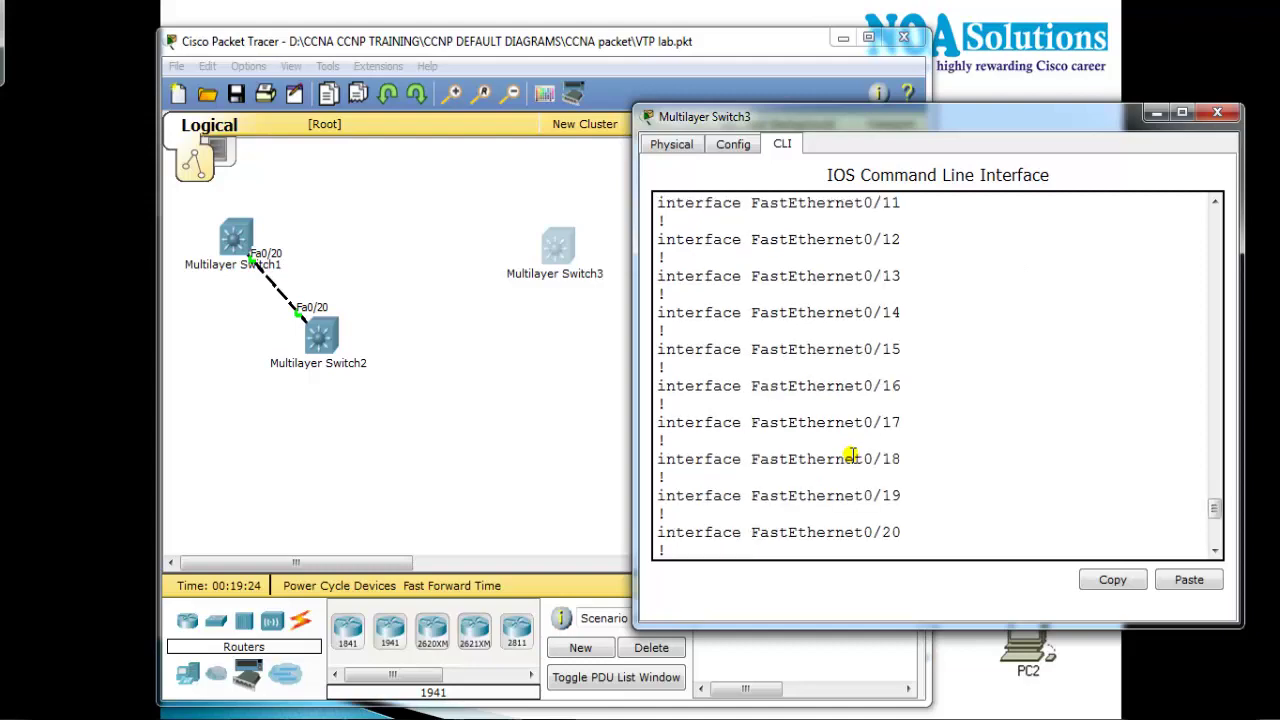
{"action": "key", "text": "space"}
{"action": "scroll", "coordinate": [765, 390], "scroll_direction": "up", "scroll_amount": 13}
{"action": "scroll", "coordinate": [765, 390], "scroll_direction": "up", "scroll_amount": 15}
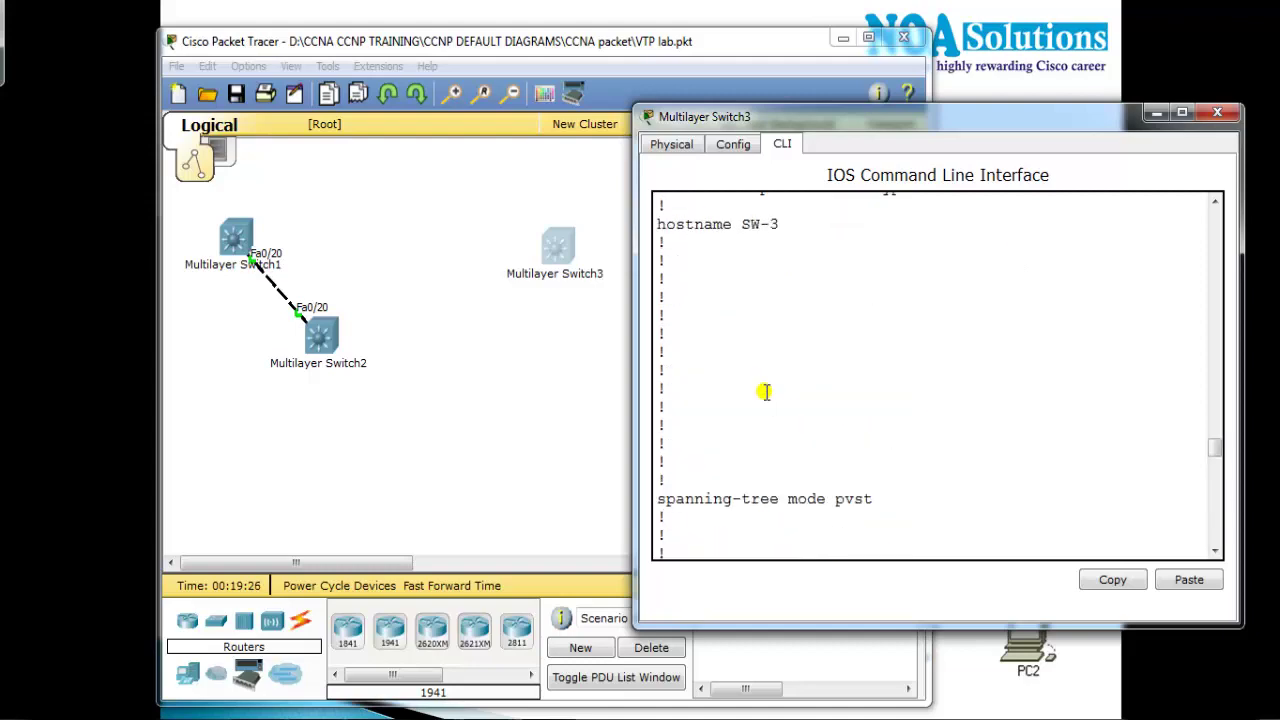
{"action": "scroll", "coordinate": [763, 395], "scroll_direction": "down", "scroll_amount": 20}
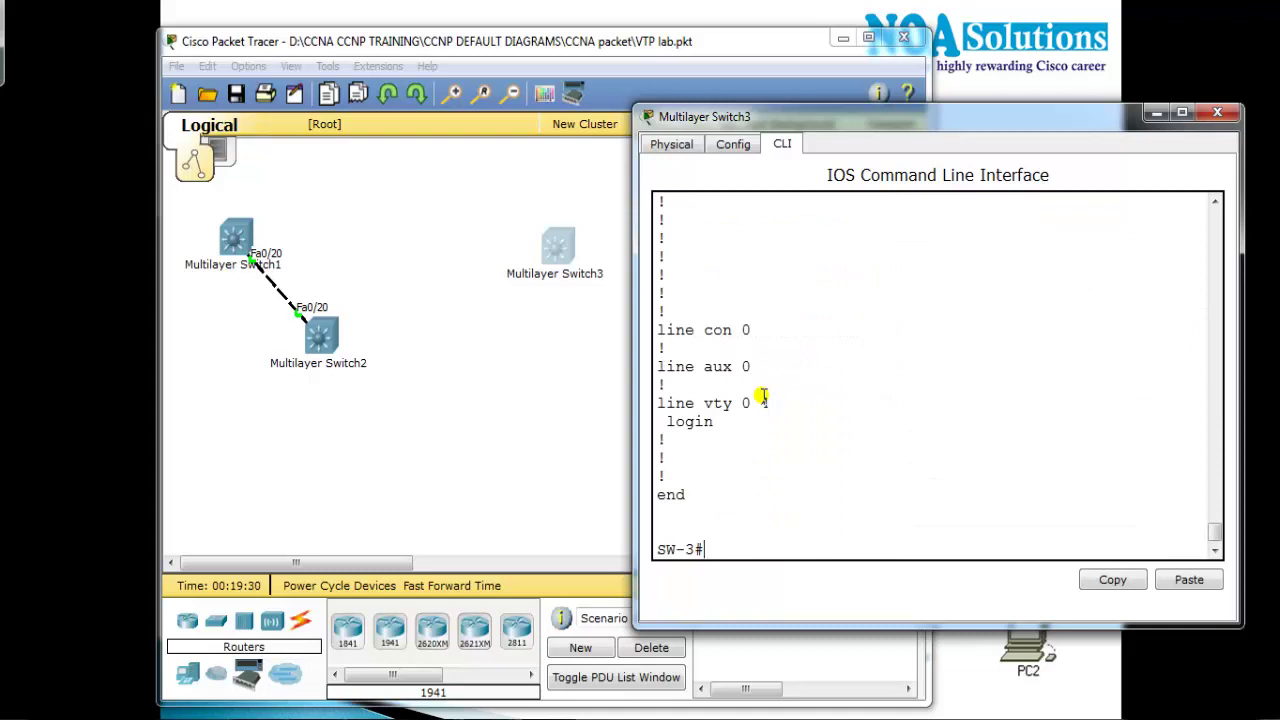
Try the delete command in global configuration mode, then exit to the privileged prompt.
{"action": "key", "text": "Return"}
{"action": "key", "text": "Return"}
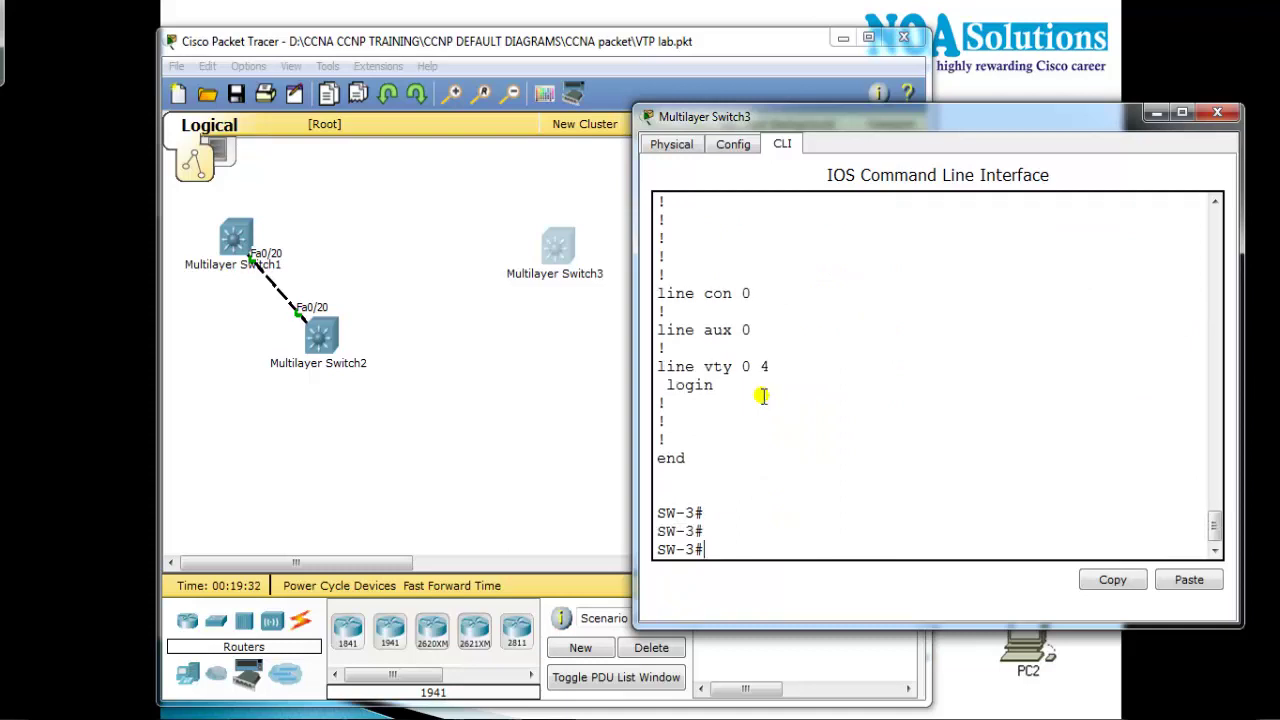
{"action": "type", "text": "conf t"}
{"action": "key", "text": "Return"}
{"action": "key", "text": "Return"}
{"action": "type", "text": "d"}
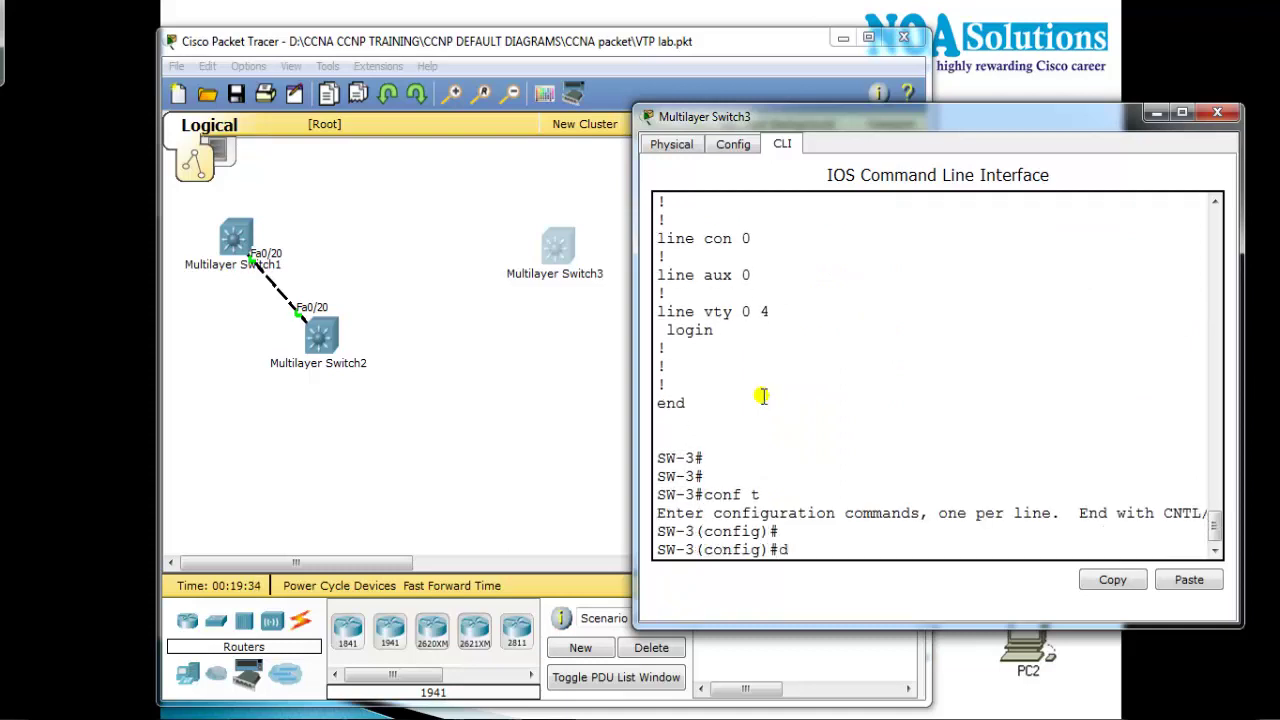
{"action": "type", "text": "el"}
{"action": "key", "text": "Tab"}
{"action": "type", "text": "e"}
{"action": "key", "text": "Tab"}
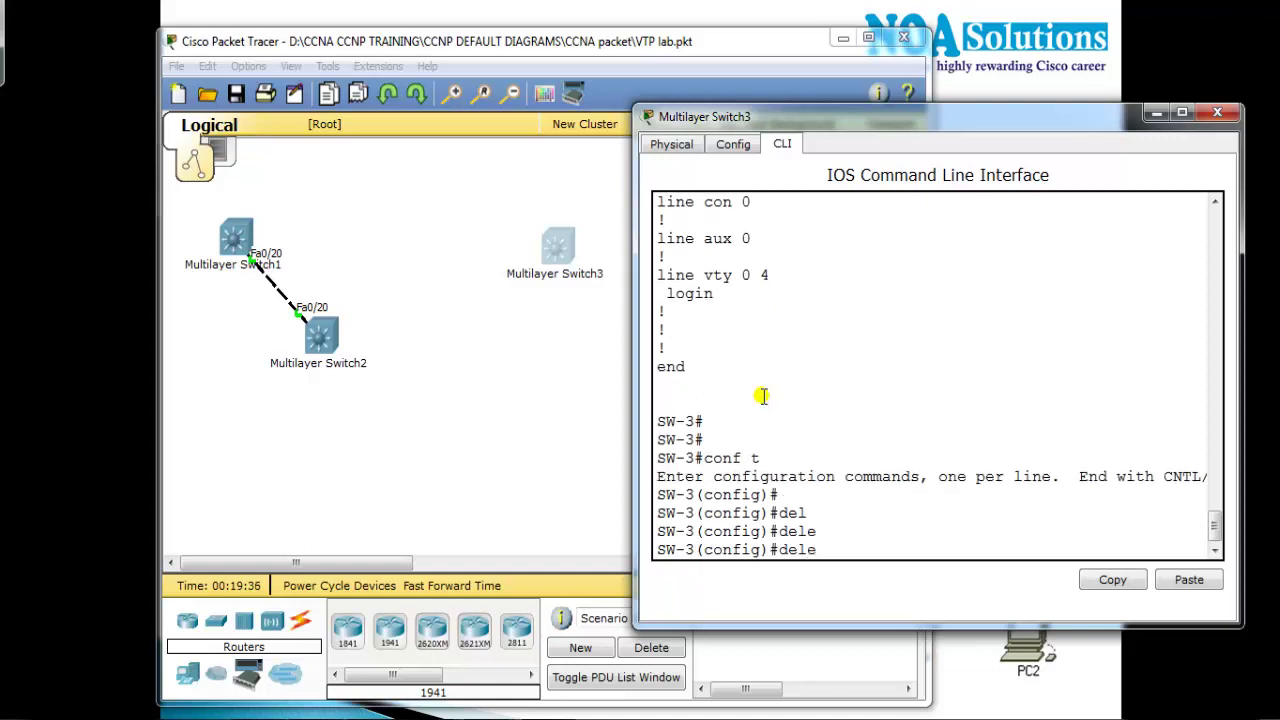
{"action": "key", "text": "Return"}
{"action": "type", "text": "exit"}
{"action": "key", "text": "Return"}
{"action": "type", "text": "del"}
Delete the mistyped file name 'vlan>dat' and confirm.
{"action": "key", "text": "Tab"}
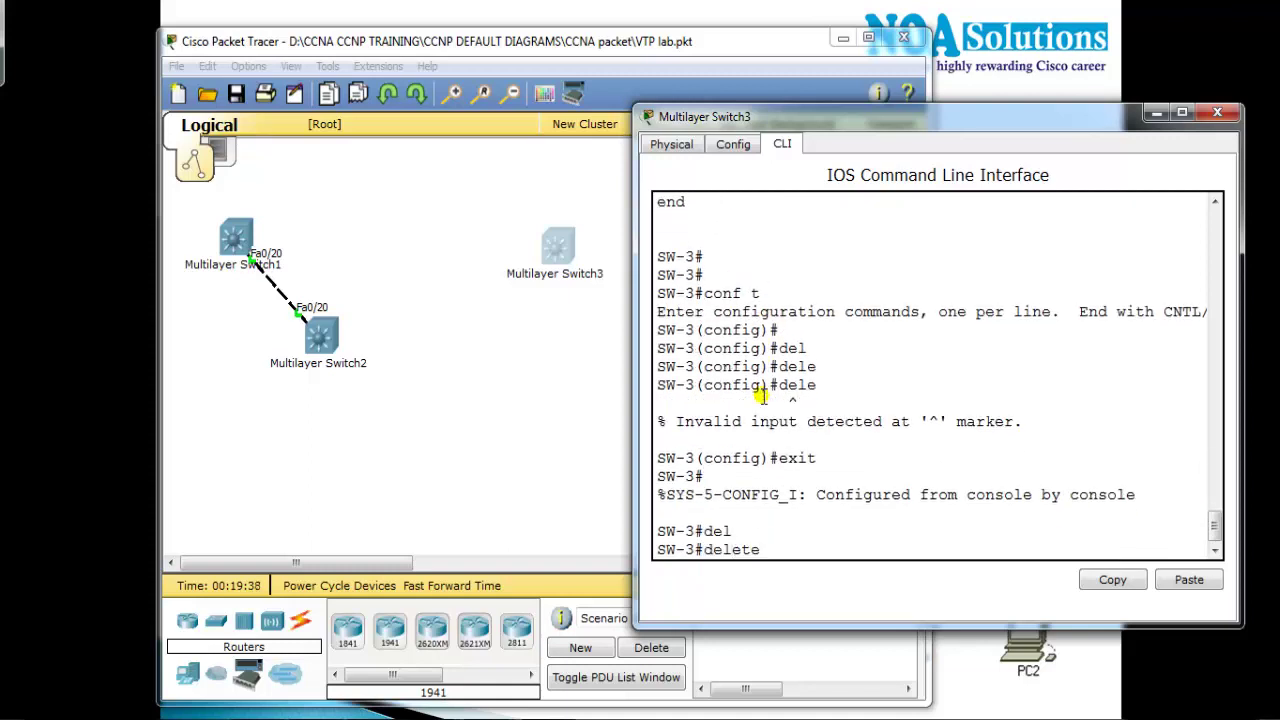
{"action": "type", "text": "vlan>dat"}
{"action": "key", "text": "Return"}
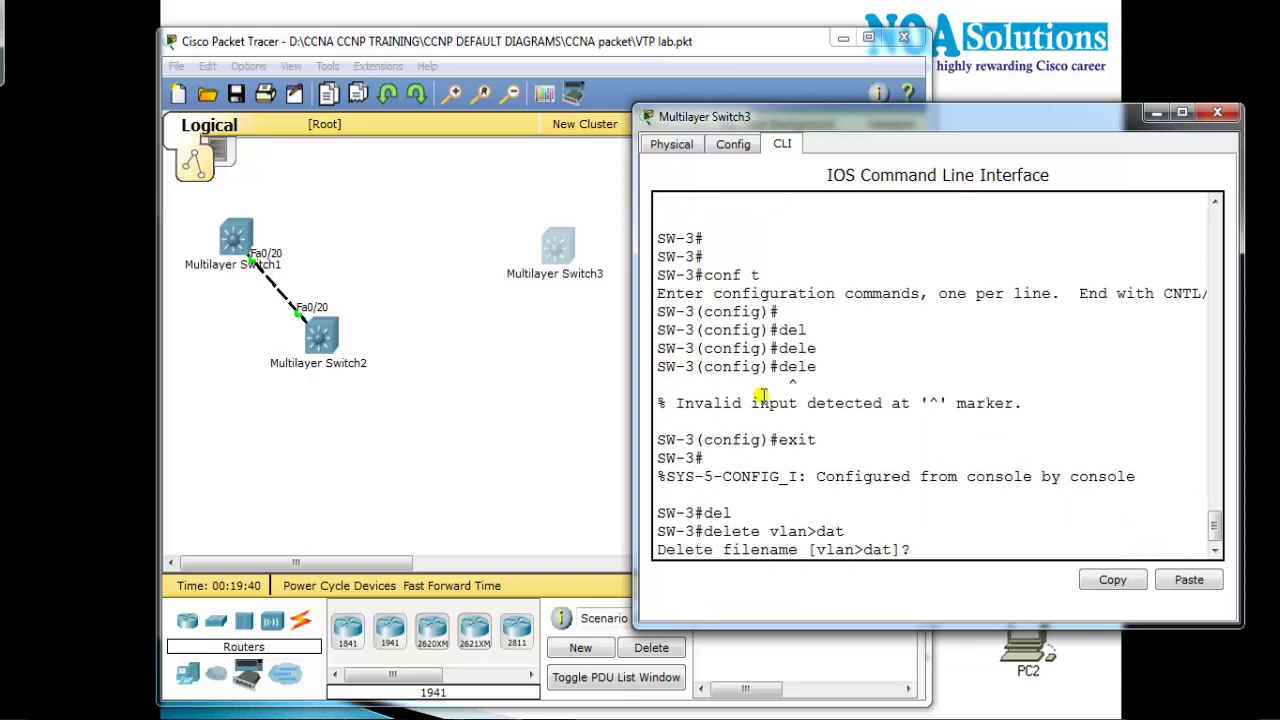
{"action": "key", "text": "Return"}
{"action": "key", "text": "Return"}
{"action": "key", "text": "Return"}
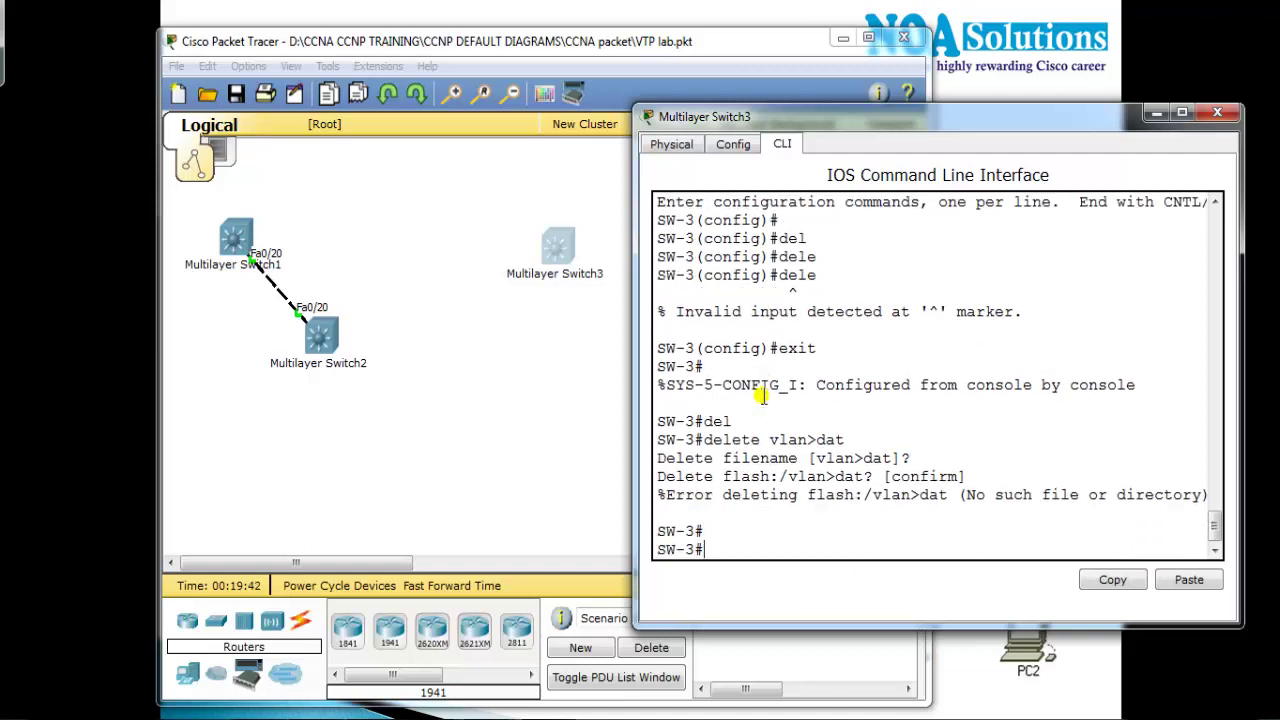
Retry the deletion with the corrected name 'vlan.DAT' and confirm it.
{"action": "type", "text": "del"}
{"action": "key", "text": "Tab"}
{"action": "type", "text": "vlan>"}
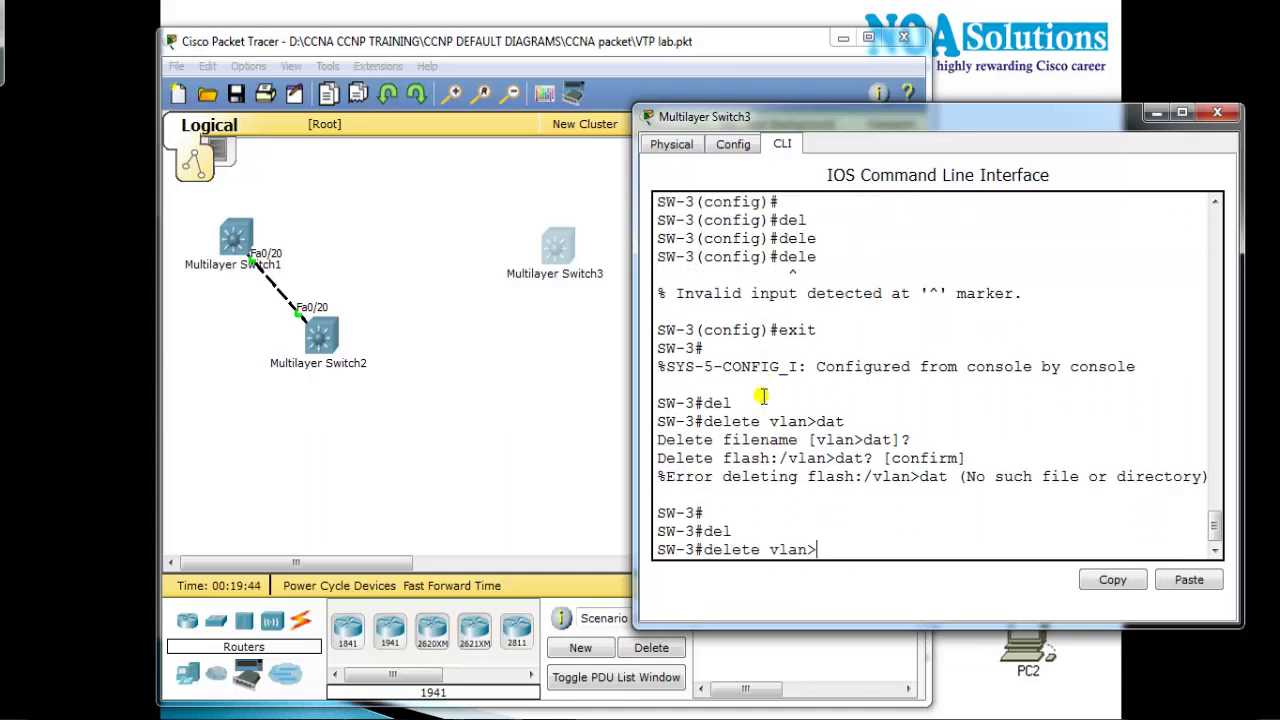
{"action": "type", "text": "dat"}
{"action": "key", "text": "BackSpace"}
{"action": "key", "text": "BackSpace"}
{"action": "key", "text": "BackSpace"}
{"action": "key", "text": "BackSpace"}
{"action": "key", "text": "BackSpace"}
{"action": "type", "text": "DAT"}
{"action": "key", "text": "Return"}
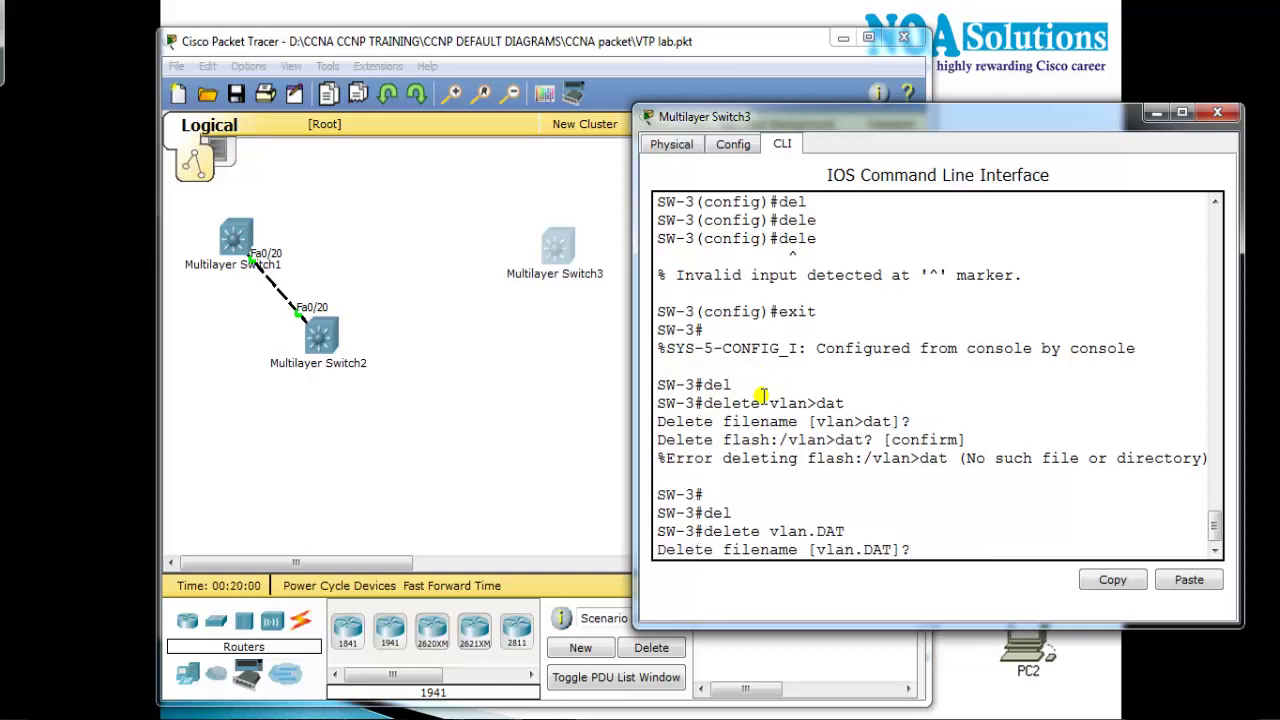
{"action": "key", "text": "Return"}
{"action": "key", "text": "Return"}
{"action": "type", "text": "r"}
{"action": "key", "text": "BackSpace"}
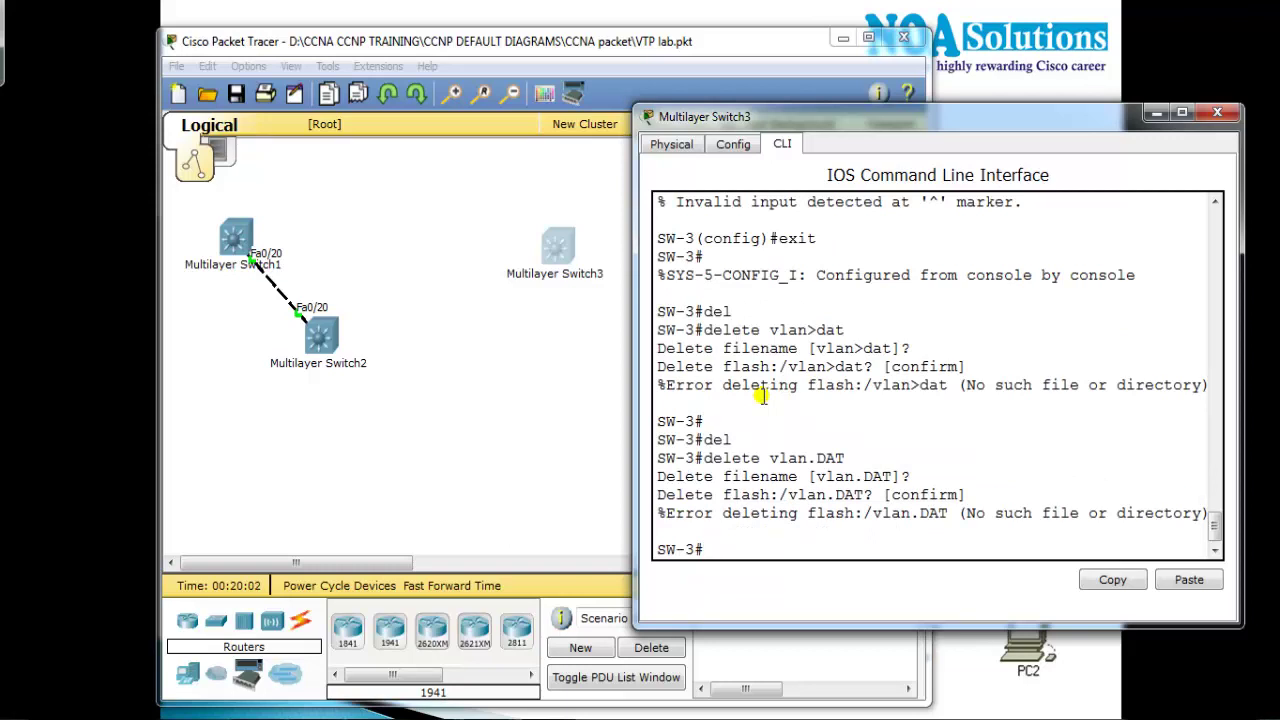
Delete vlan.dat from flash and verify its removal with show flash.
{"action": "type", "text": "del"}
{"action": "key", "text": "Tab"}
{"action": "type", "text": "vlan.dat"}
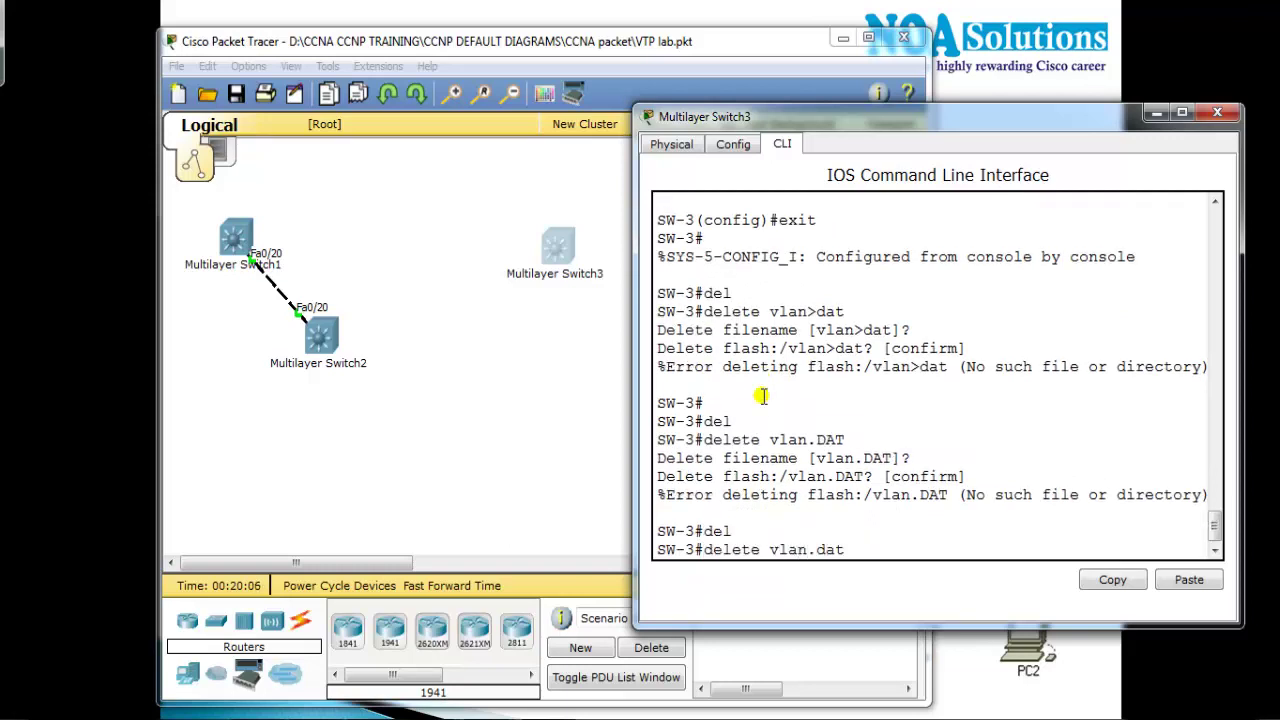
{"action": "key", "text": "Return"}
{"action": "key", "text": "Return"}
{"action": "key", "text": "Return"}
{"action": "key", "text": "Return"}
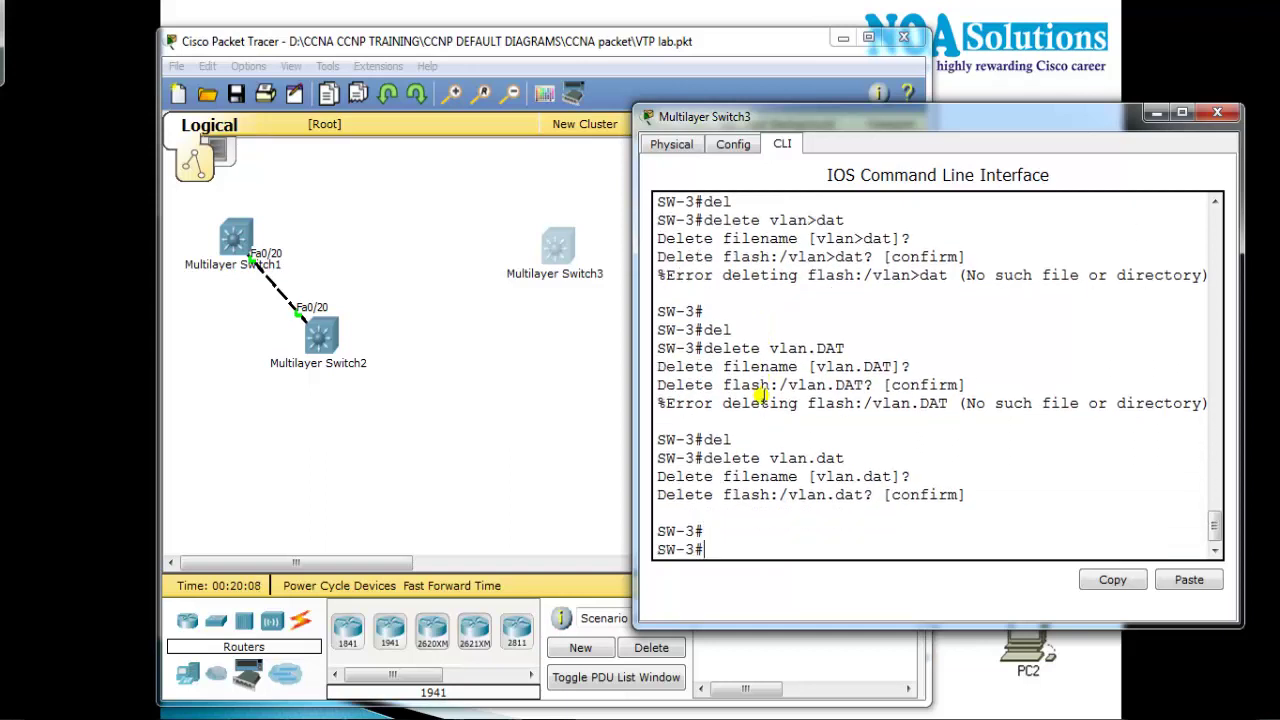
{"action": "type", "text": "sh fla"}
{"action": "key", "text": "Tab"}
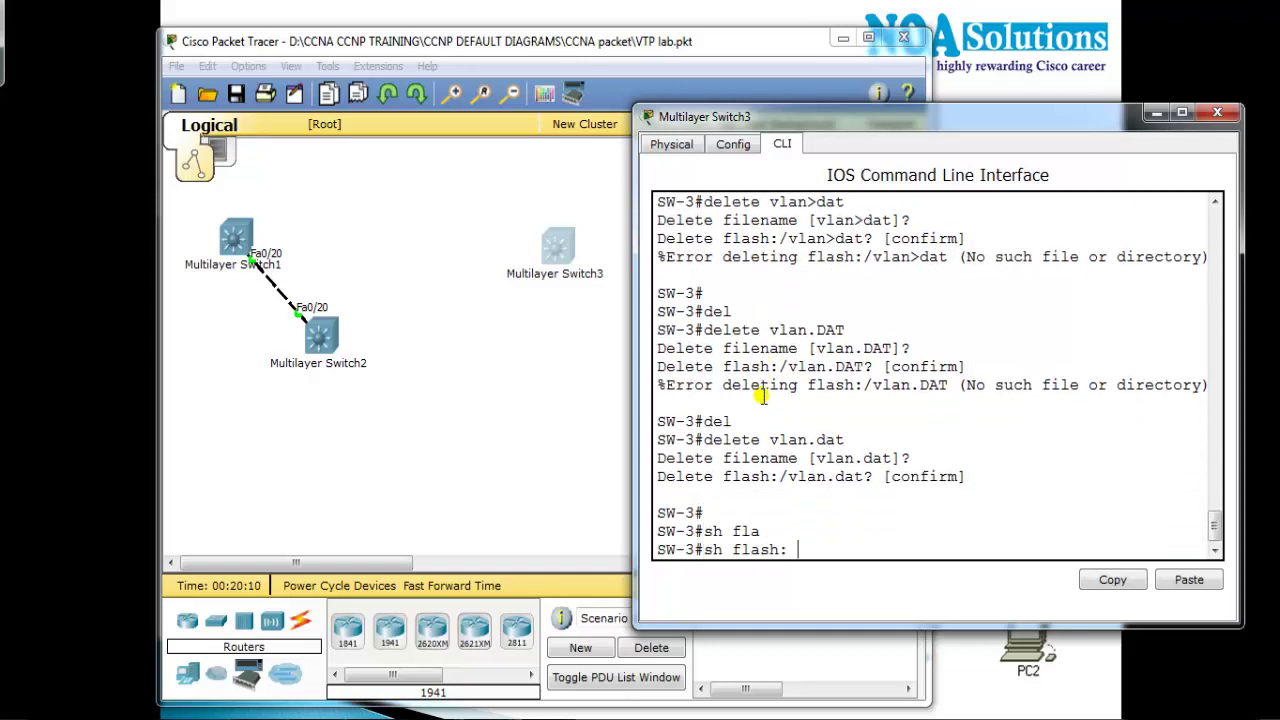
{"action": "key", "text": "Return"}
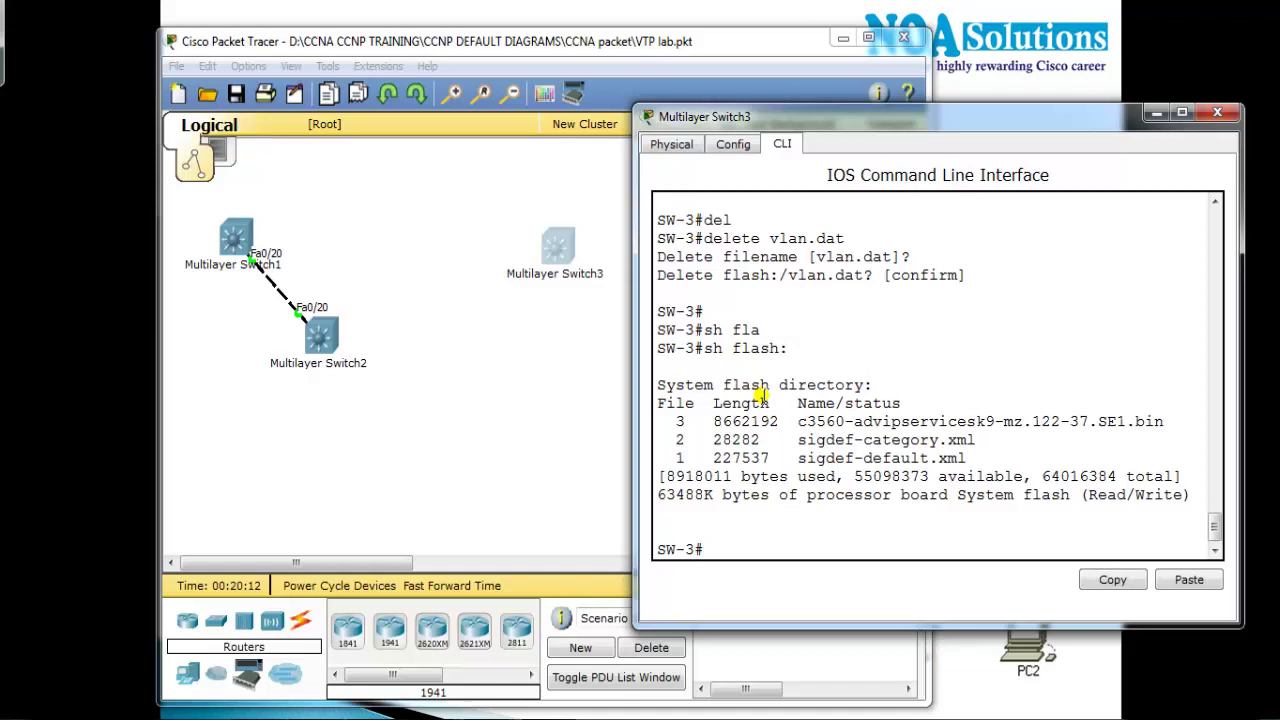
Reload Switch3 after drafting and discarding an erase startup-config command.
{"action": "key", "text": "Return"}
{"action": "key", "text": "Return"}
{"action": "type", "text": "reload"}
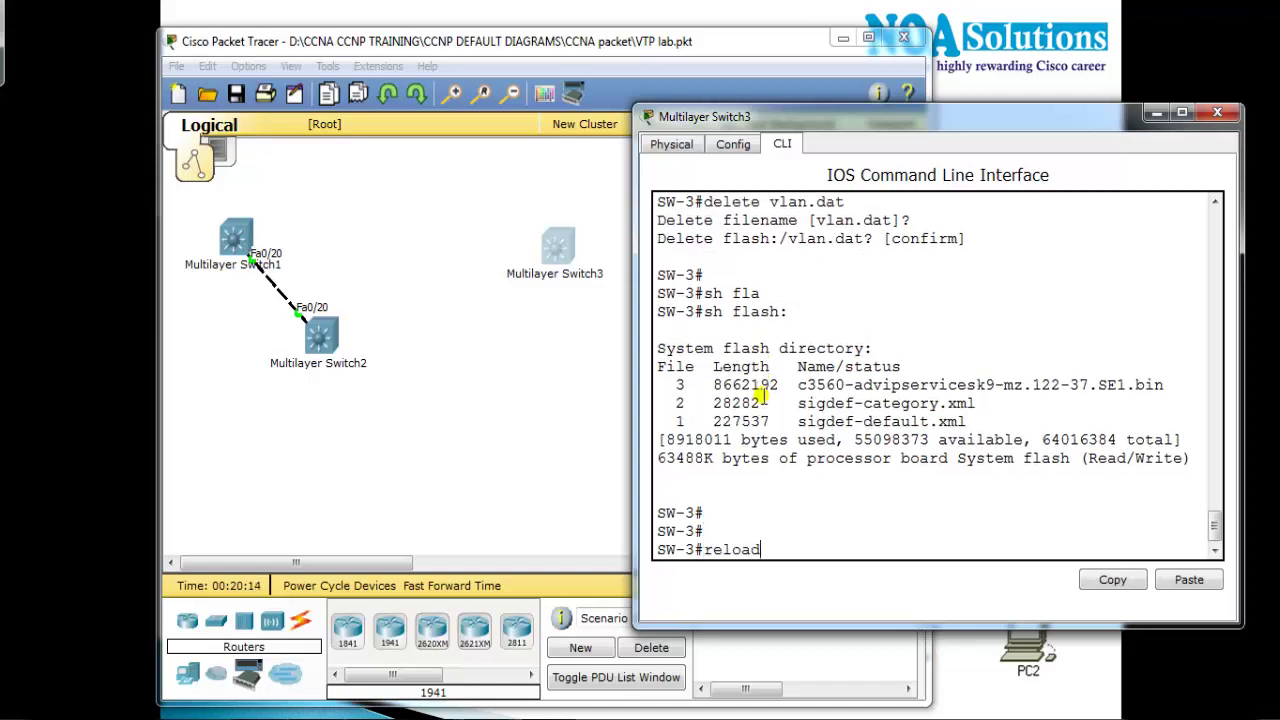
{"action": "key", "text": "BackSpace"}
{"action": "key", "text": "BackSpace"}
{"action": "key", "text": "BackSpace"}
{"action": "key", "text": "BackSpace"}
{"action": "key", "text": "BackSpace"}
{"action": "type", "text": "era"}
{"action": "key", "text": "Tab"}
{"action": "type", "text": "st"}
{"action": "key", "text": "Tab"}
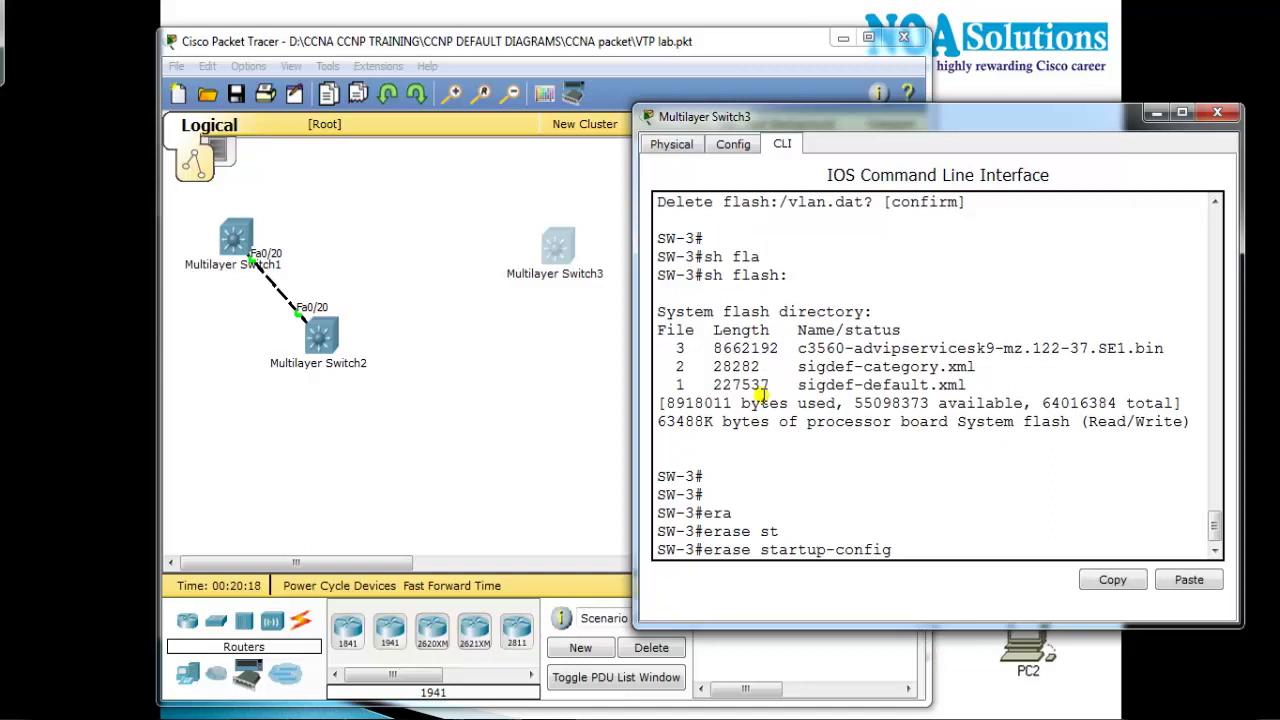
{"action": "key", "text": "BackSpace"}
{"action": "key", "text": "BackSpace"}
{"action": "key", "text": "BackSpace"}
{"action": "key", "text": "BackSpace"}
{"action": "key", "text": "BackSpace"}
{"action": "key", "text": "BackSpace"}
{"action": "key", "text": "BackSpace"}
{"action": "key", "text": "BackSpace"}
{"action": "key", "text": "BackSpace"}
{"action": "key", "text": "BackSpace"}
{"action": "key", "text": "BackSpace"}
{"action": "key", "text": "BackSpace"}
{"action": "key", "text": "BackSpace"}
{"action": "key", "text": "BackSpace"}
{"action": "key", "text": "BackSpace"}
{"action": "key", "text": "BackSpace"}
{"action": "key", "text": "BackSpace"}
{"action": "key", "text": "BackSpace"}
{"action": "key", "text": "BackSpace"}
{"action": "key", "text": "BackSpace"}
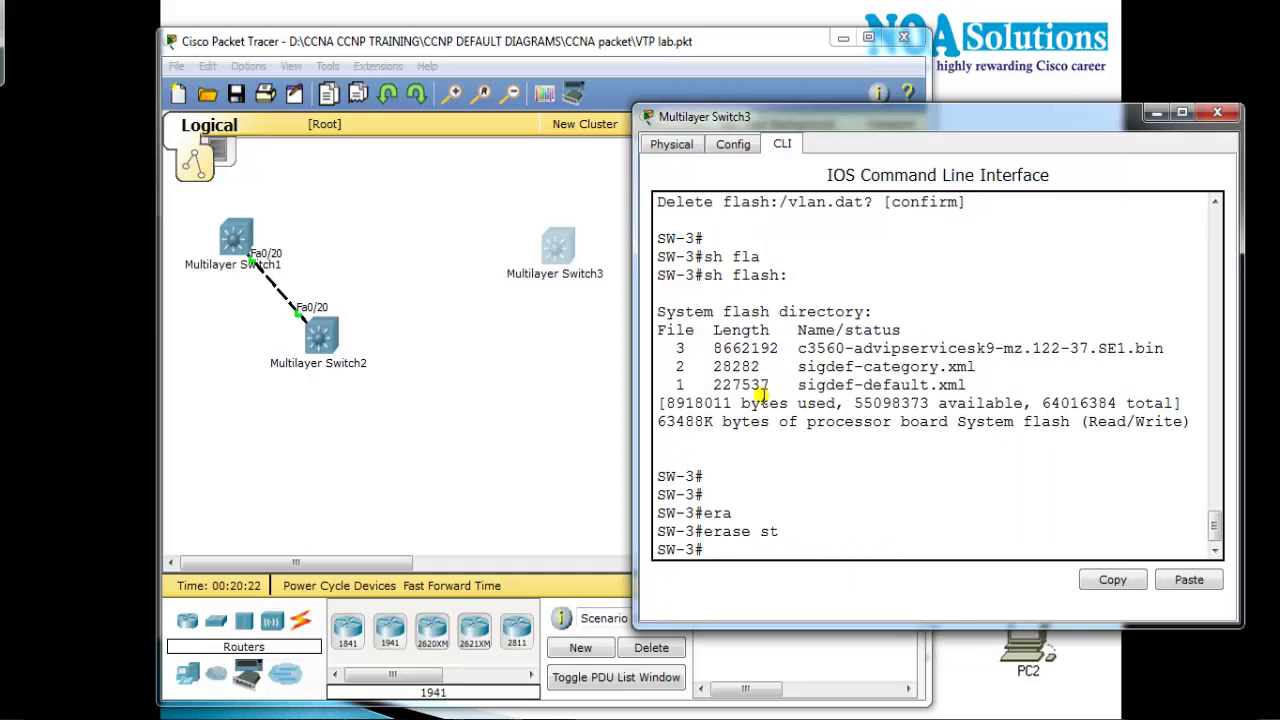
{"action": "type", "text": "reload"}
{"action": "key", "text": "Return"}
{"action": "key", "text": "Return"}
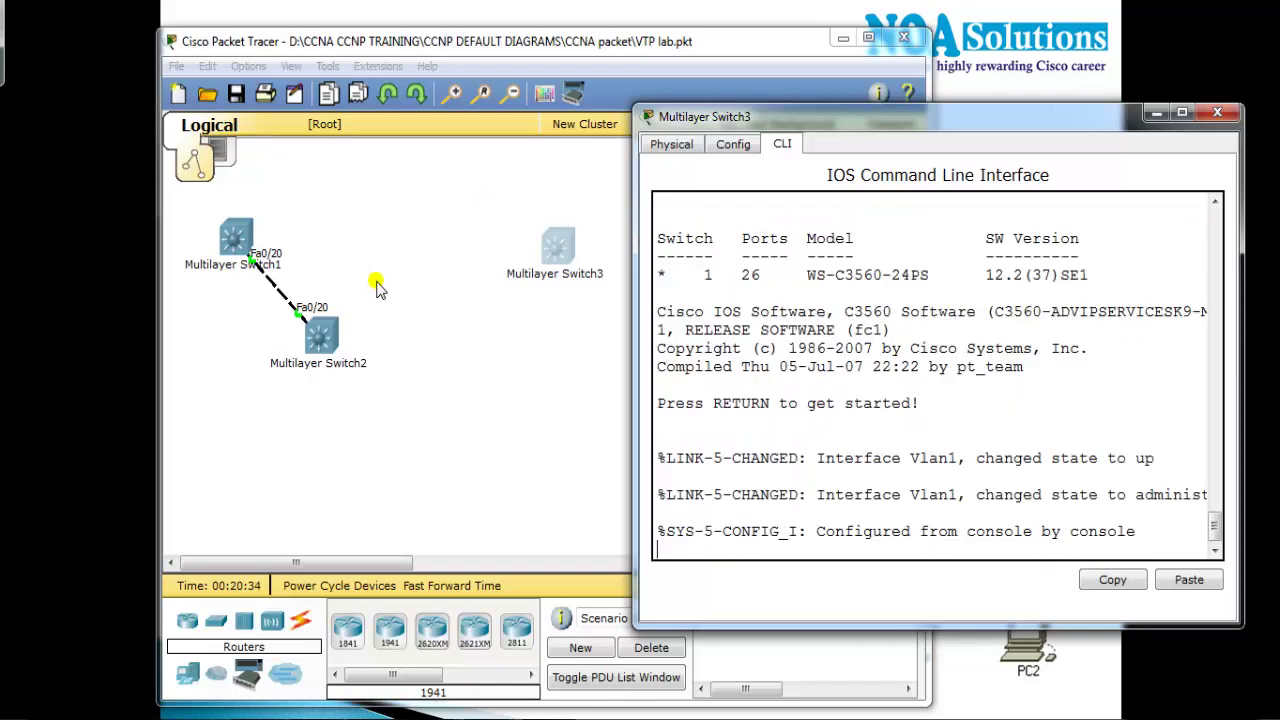
Enable on the rebooted Switch3, show VTP status and highlight configuration revision 0.
{"action": "key", "text": "Return"}
{"action": "type", "text": "en"}
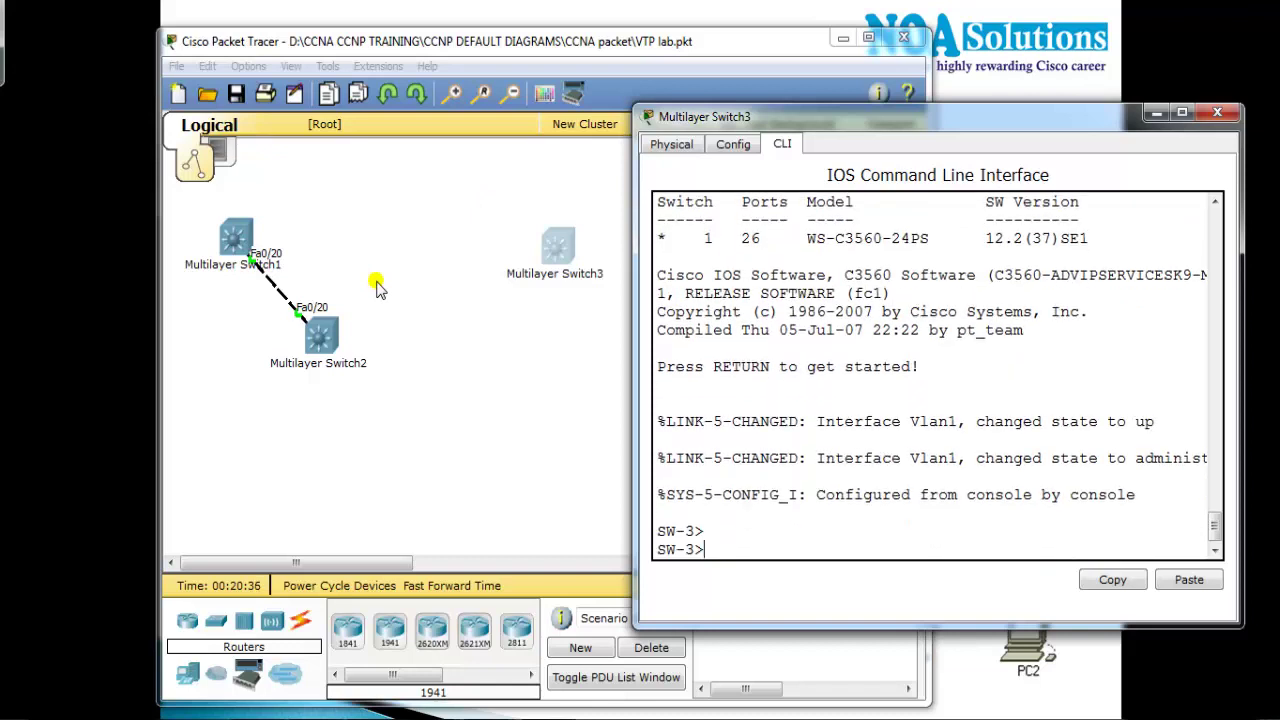
{"action": "key", "text": "Tab"}
{"action": "key", "text": "Return"}
{"action": "key", "text": "Return"}
{"action": "type", "text": "sh"}
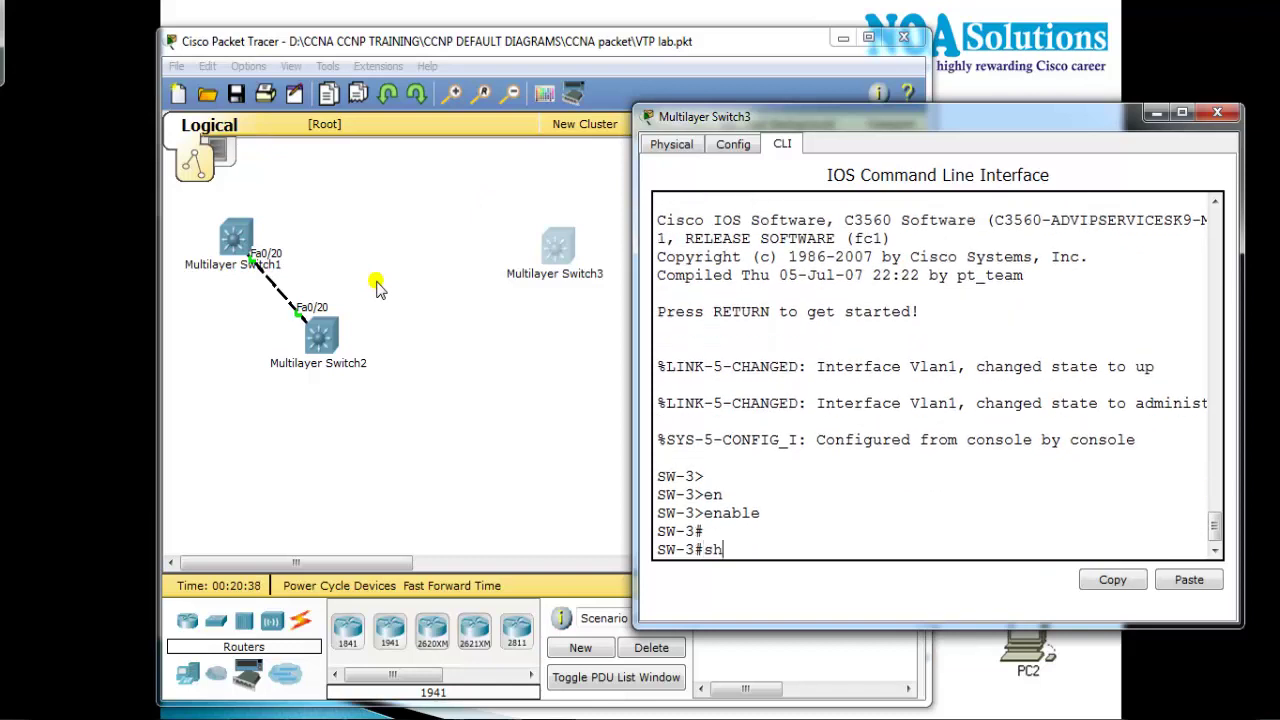
{"action": "type", "text": " vtp st"}
{"action": "key", "text": "Tab"}
{"action": "key", "text": "Return"}
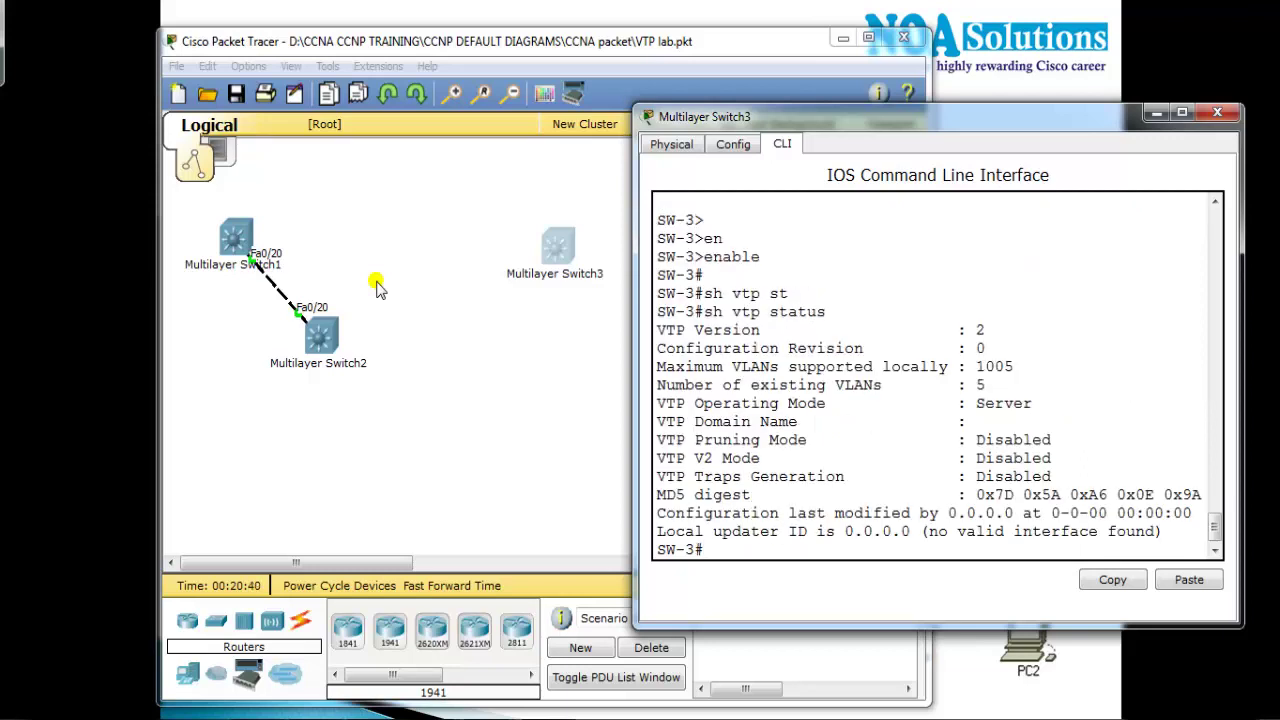
{"action": "left_click_drag", "start_coordinate": [760, 348], "coordinate": [888, 340]}
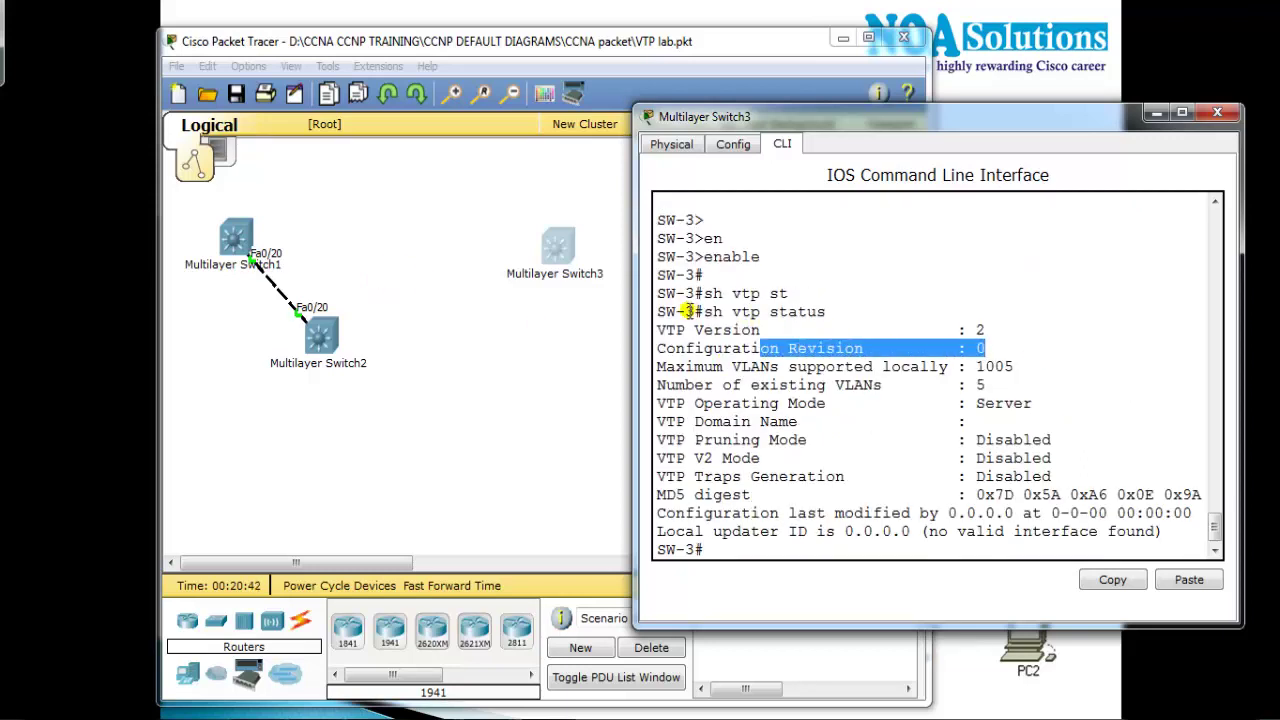
{"action": "left_click_drag", "start_coordinate": [686, 312], "coordinate": [843, 310]}
{"action": "left_click_drag", "start_coordinate": [779, 348], "coordinate": [1011, 346]}
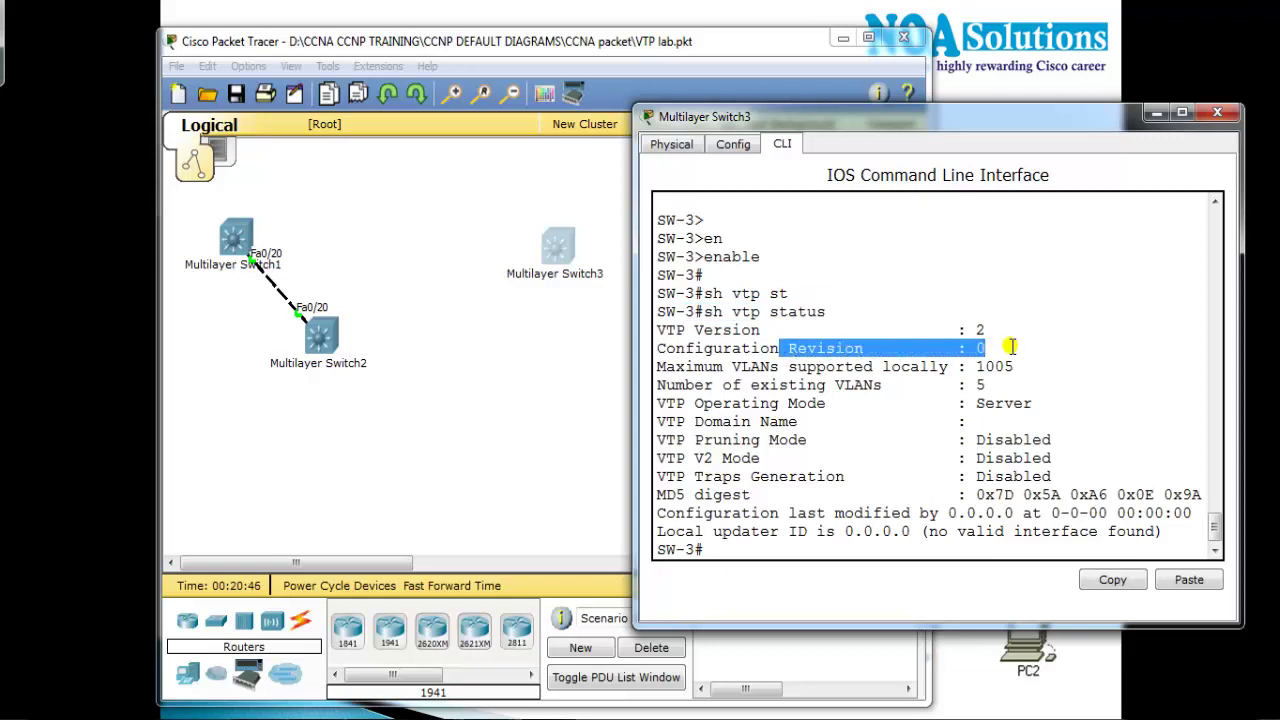
{"action": "key", "text": "Return"}
{"action": "key", "text": "Return"}
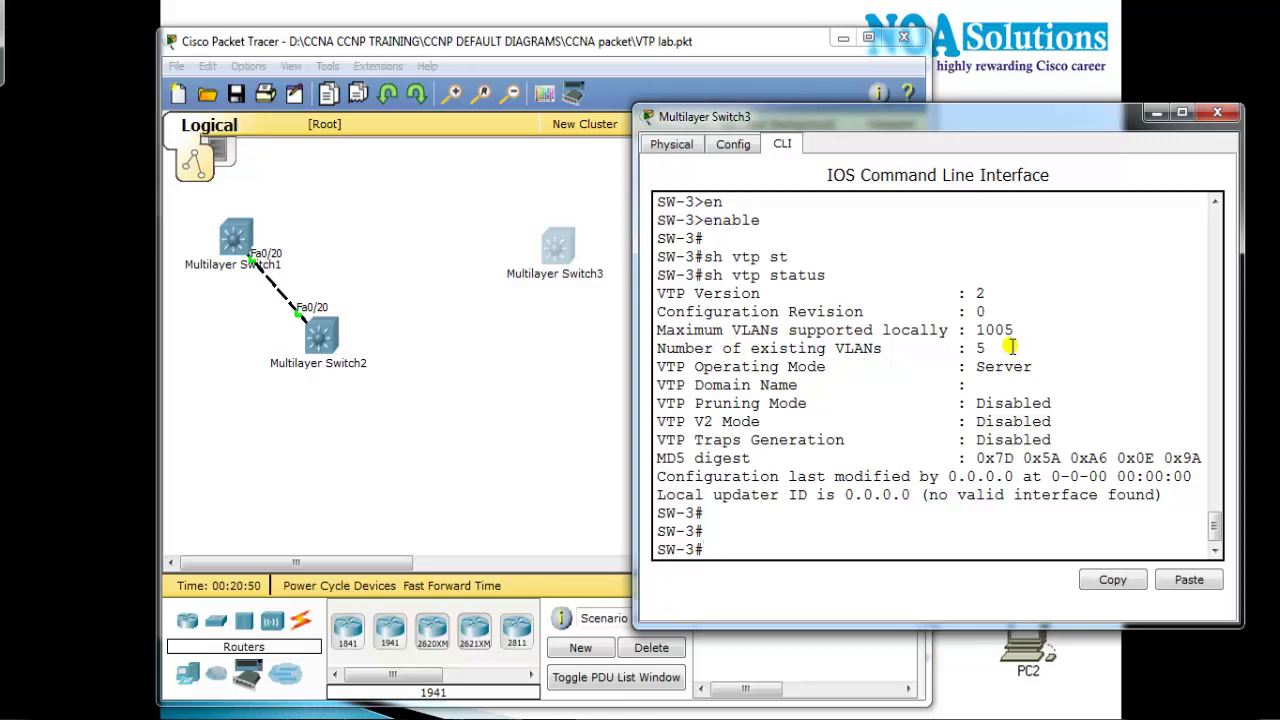
In global configuration, set the VTP domain to CCIE and a VTP password.
{"action": "key", "text": "Return"}
{"action": "key", "text": "Return"}
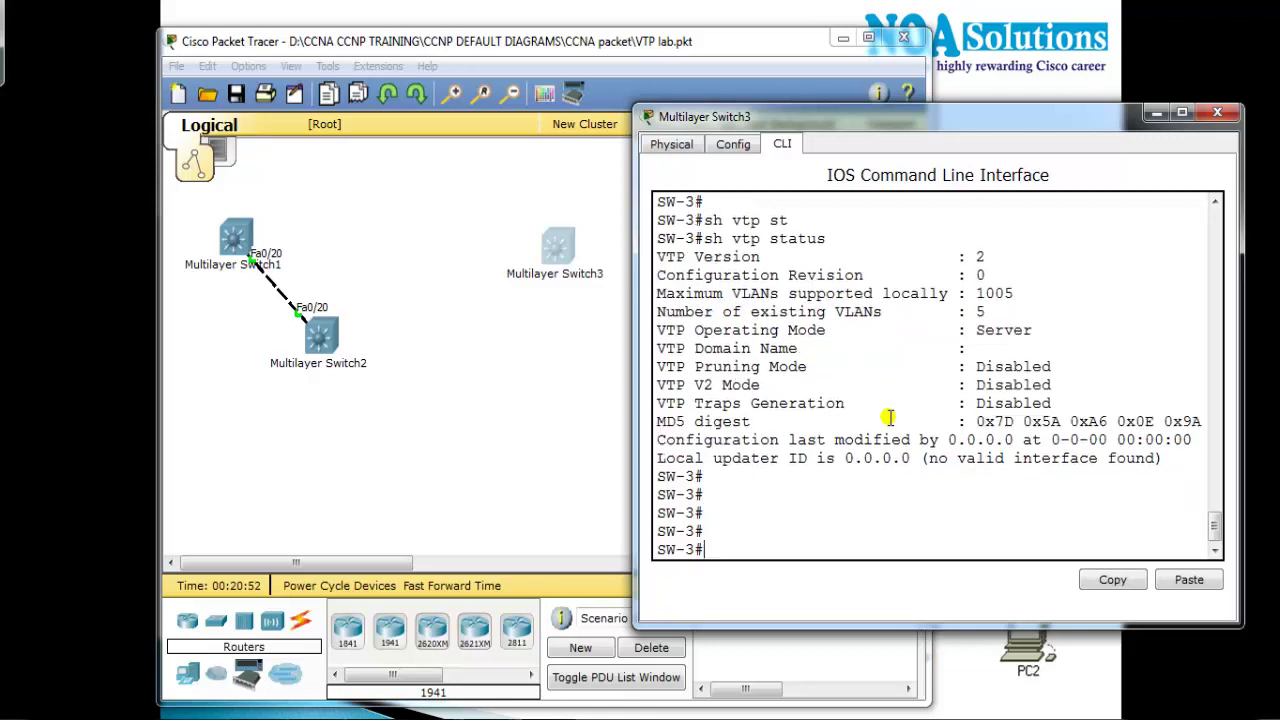
{"action": "type", "text": "conf t"}
{"action": "key", "text": "Return"}
{"action": "type", "text": "vtp mo"}
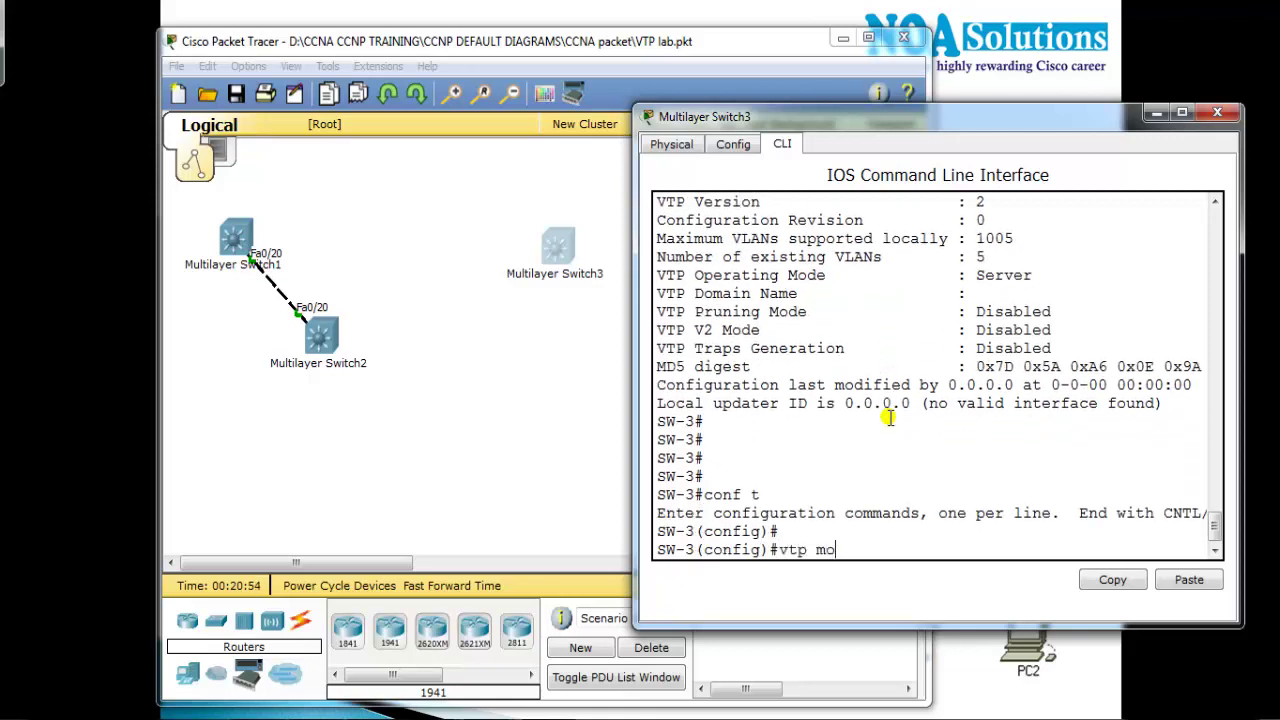
{"action": "key", "text": "Tab"}
{"action": "key", "text": "BackSpace"}
{"action": "key", "text": "BackSpace"}
{"action": "key", "text": "BackSpace"}
{"action": "type", "text": "do"}
{"action": "key", "text": "Tab"}
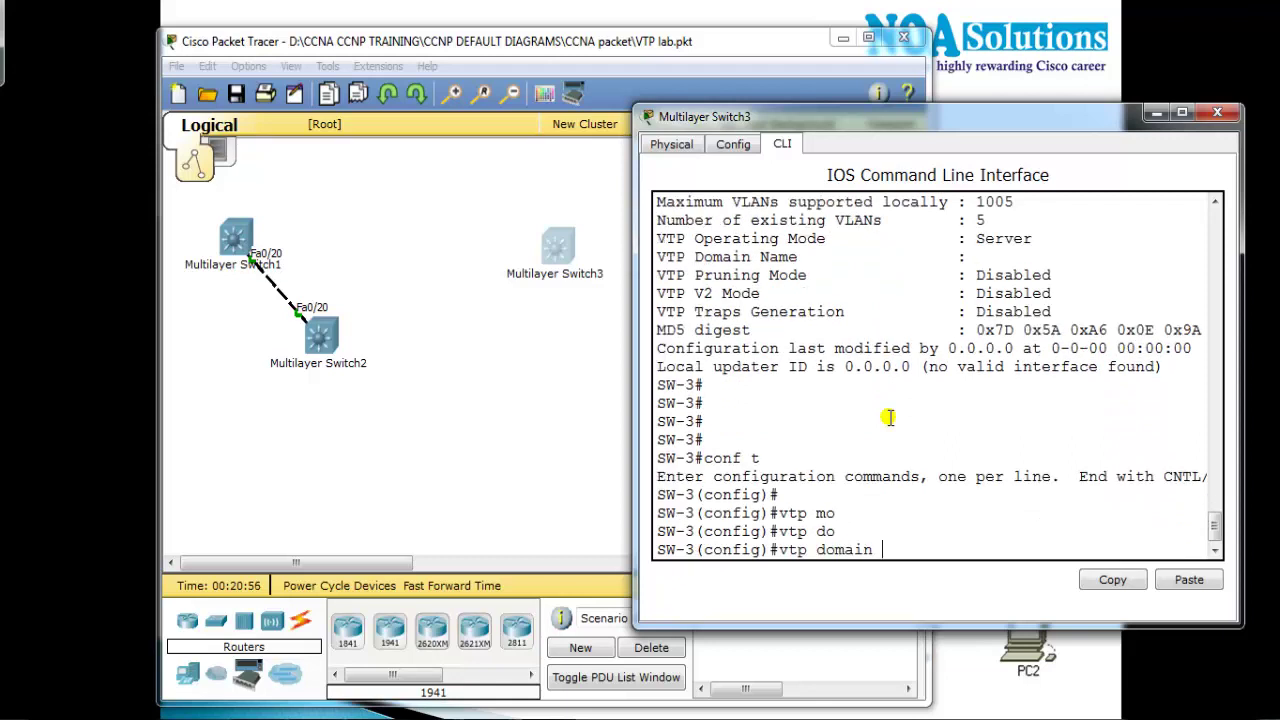
{"action": "type", "text": "CCIE"}
{"action": "key", "text": "Return"}
{"action": "key", "text": "Return"}
{"action": "type", "text": "vtp "}
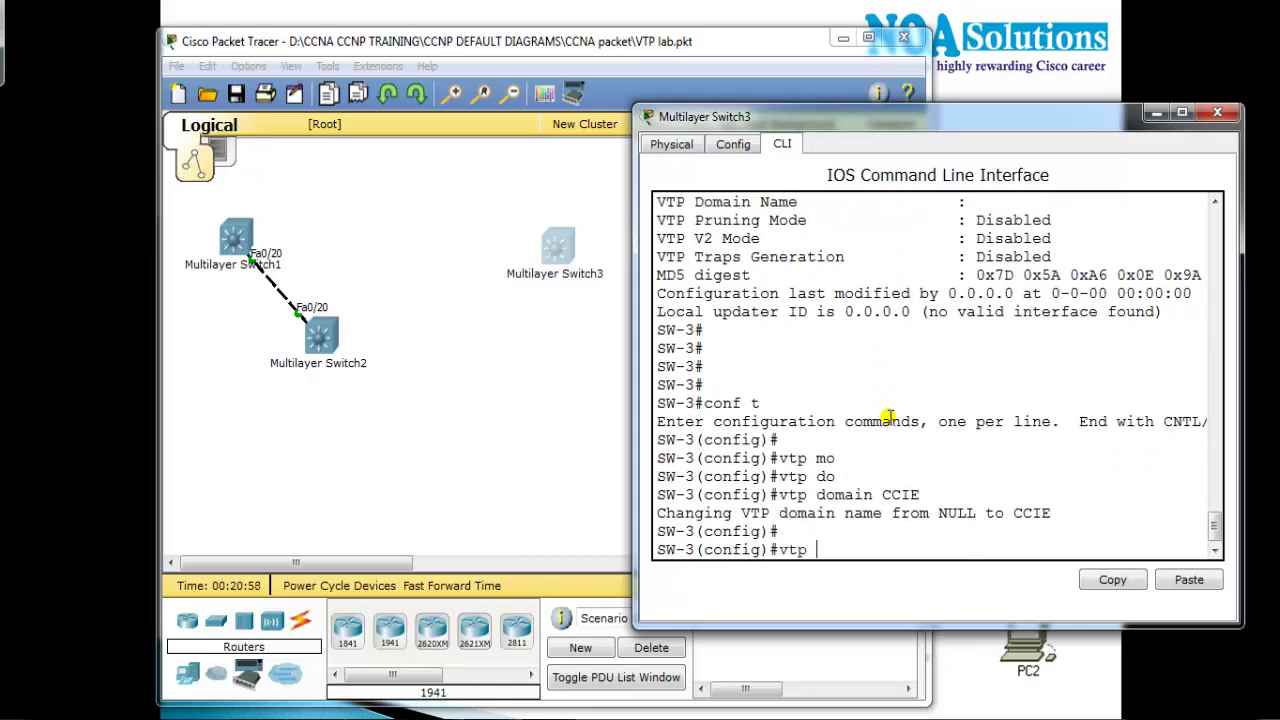
{"action": "type", "text": "pa"}
{"action": "key", "text": "Tab"}
{"action": "type", "text": "cisco"}
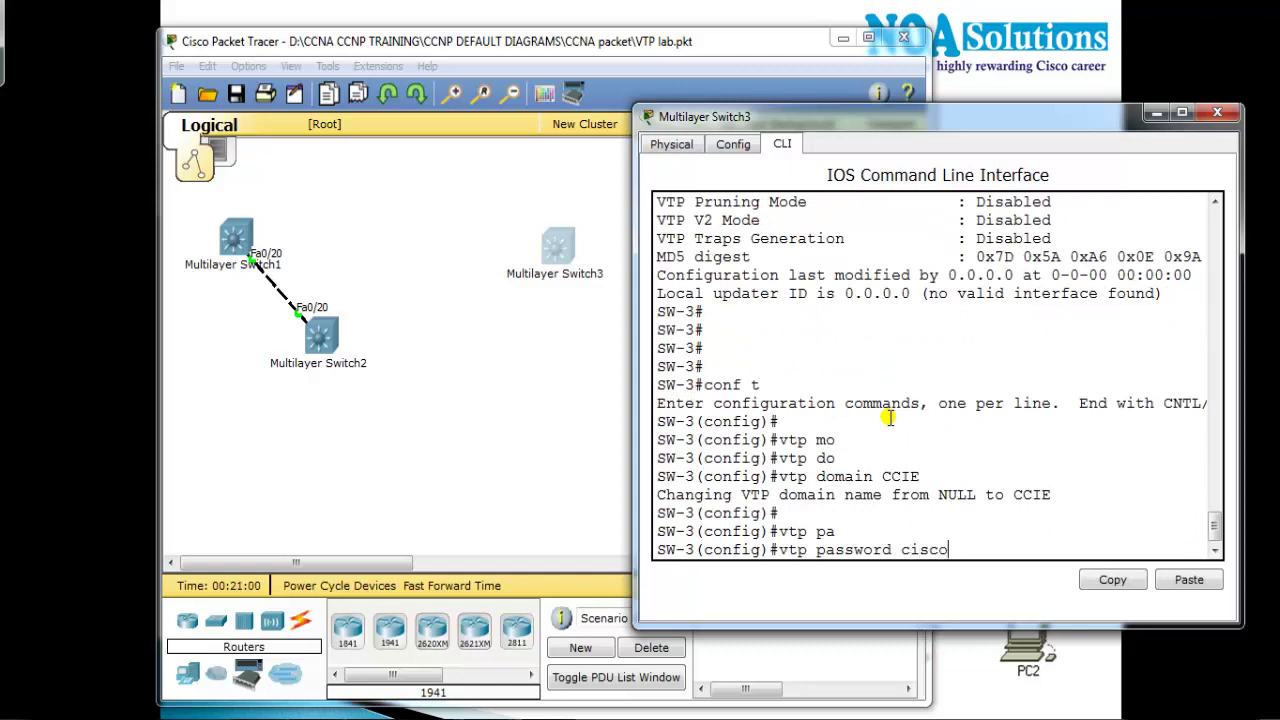
{"action": "type", "text": "123"}
{"action": "key", "text": "Return"}
Set VTP version 2 and VTP mode client, then exit configuration.
{"action": "key", "text": "Return"}
{"action": "type", "text": "vtp "}
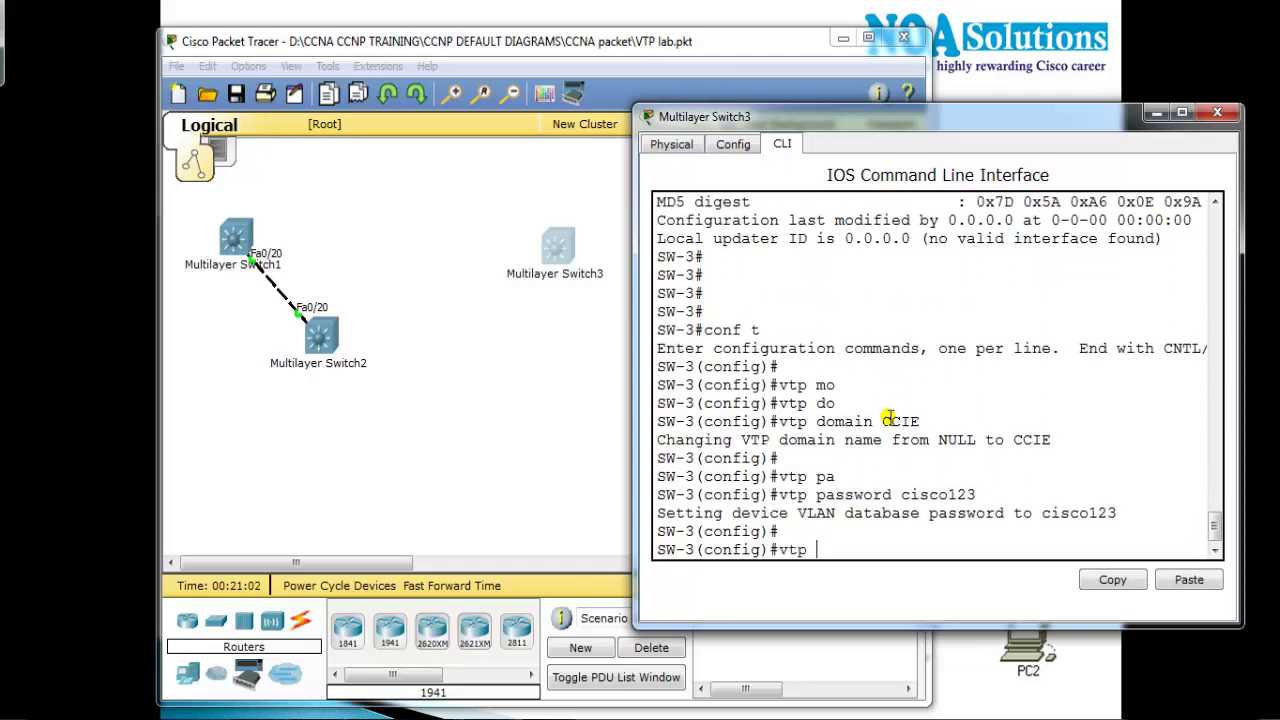
{"action": "type", "text": "v"}
{"action": "key", "text": "Tab"}
{"action": "type", "text": "2"}
{"action": "key", "text": "Return"}
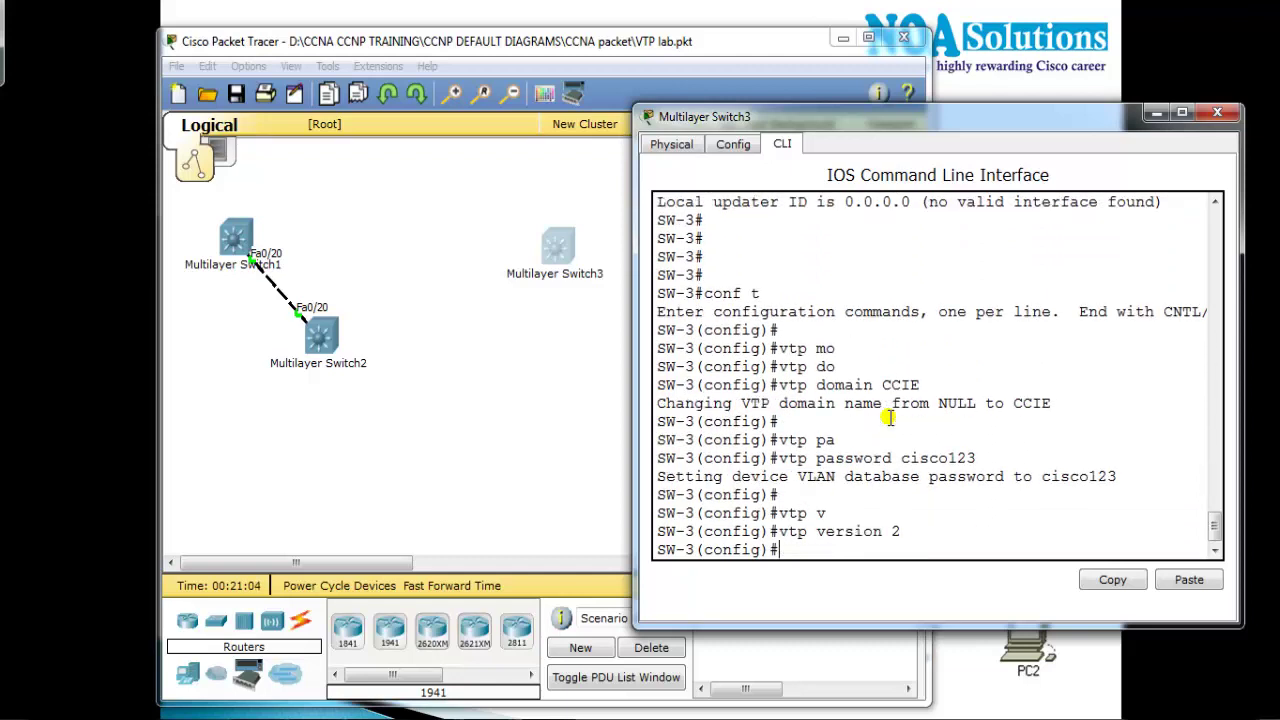
{"action": "type", "text": "vtp mo"}
{"action": "key", "text": "Tab"}
{"action": "type", "text": "c"}
{"action": "key", "text": "Tab"}
{"action": "key", "text": "Return"}
{"action": "key", "text": "Return"}
{"action": "type", "text": "end"}
{"action": "key", "text": "Return"}
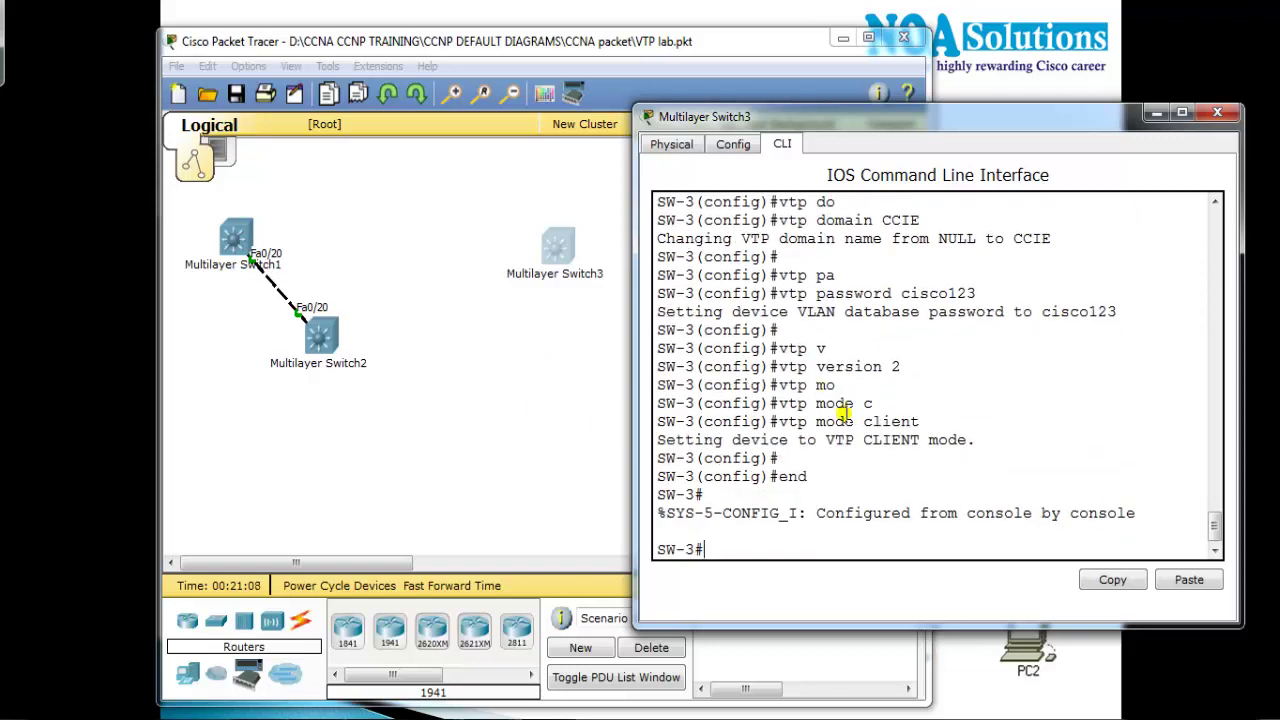
{"action": "key", "text": "Return"}
On interface Fa0/21, set the trunk encapsulation to dot1q.
{"action": "type", "text": "conf t"}
{"action": "key", "text": "Return"}
{"action": "type", "text": "c"}
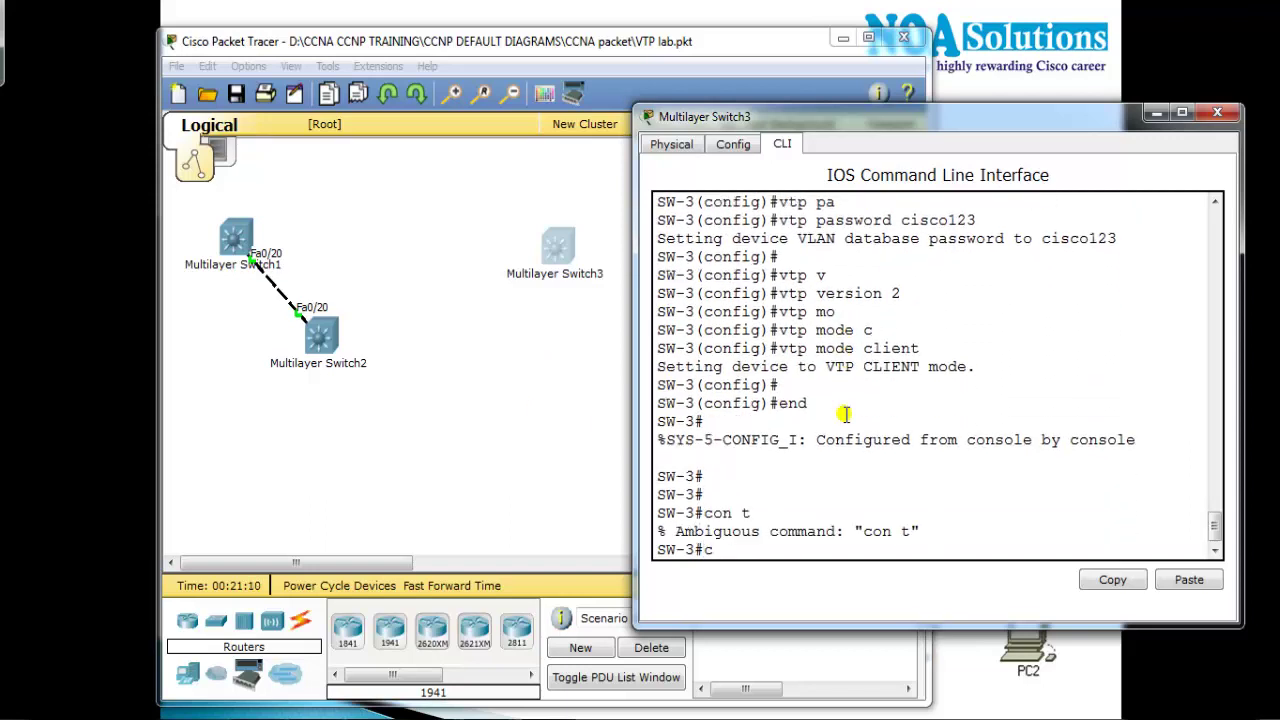
{"action": "type", "text": "onf t"}
{"action": "key", "text": "Return"}
{"action": "key", "text": "Return"}
{"action": "type", "text": "int f"}
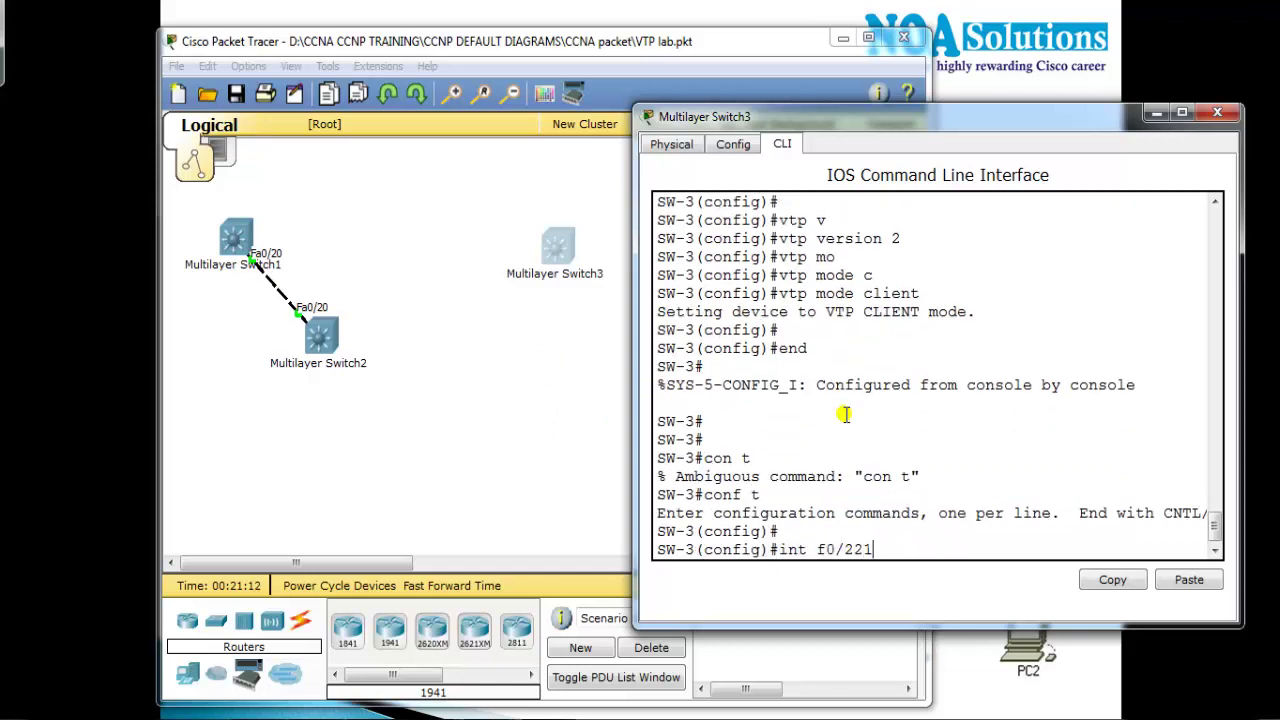
{"action": "type", "text": "0/21"}
{"action": "key", "text": "Return"}
{"action": "type", "text": "sw"}
{"action": "key", "text": "Tab"}
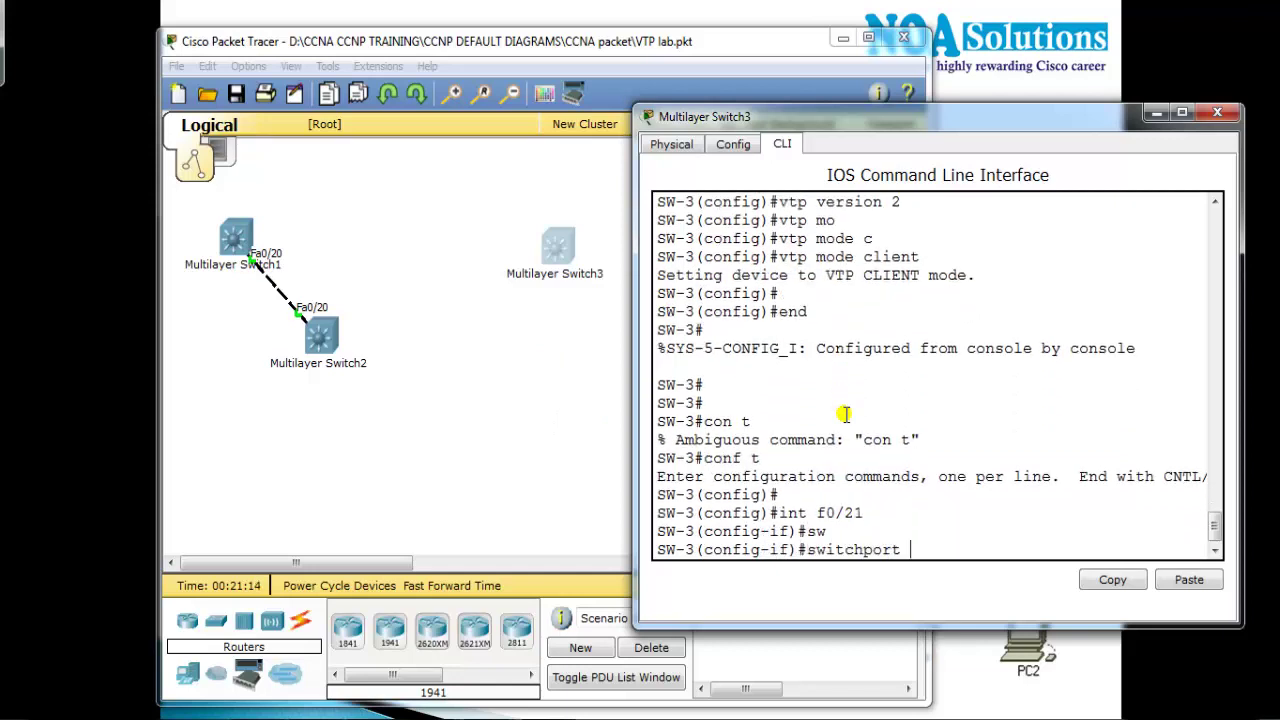
{"action": "type", "text": "mo"}
{"action": "key", "text": "Tab"}
{"action": "type", "text": "t"}
{"action": "key", "text": "Tab"}
{"action": "key", "text": "Return"}
{"action": "type", "text": "sw"}
{"action": "key", "text": "Tab"}
{"action": "type", "text": "t"}
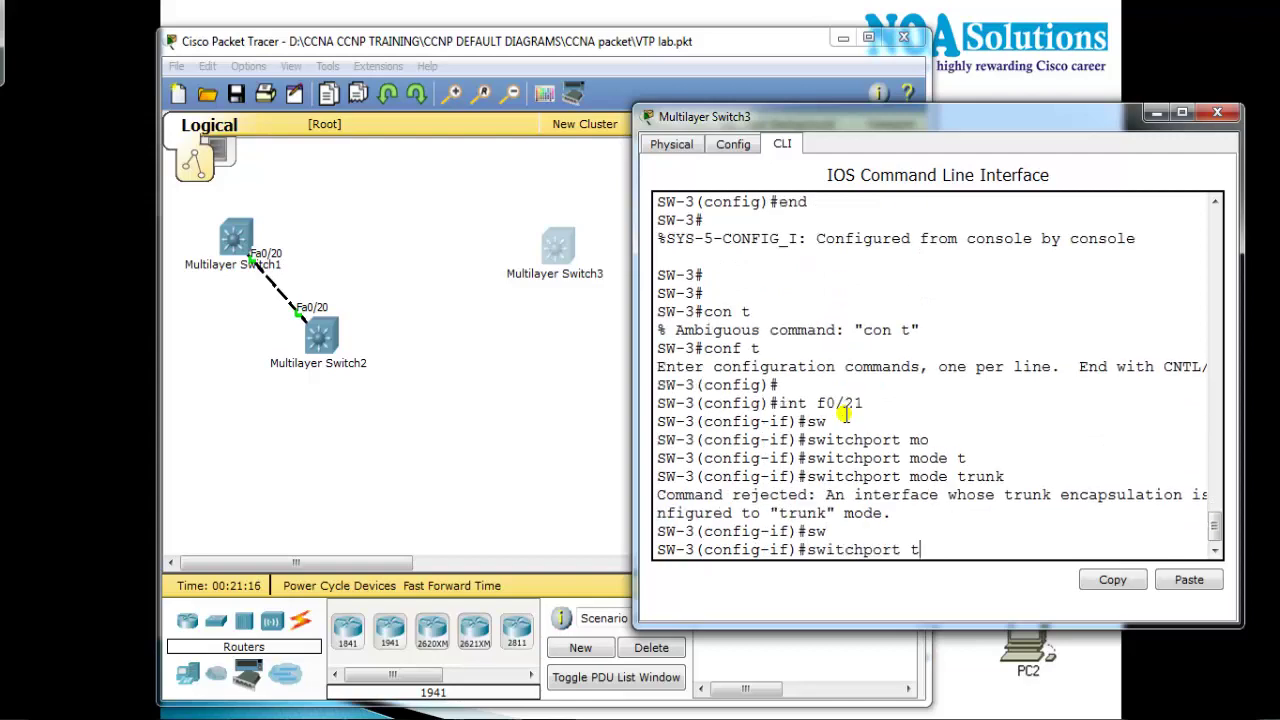
{"action": "key", "text": "Tab"}
{"action": "type", "text": "e"}
{"action": "key", "text": "Tab"}
{"action": "key", "text": "Return"}
{"action": "key", "text": "Up"}
{"action": "type", "text": "d"}
Set Fa0/21 to switchport mode trunk and exit configuration.
{"action": "key", "text": "Tab"}
{"action": "key", "text": "Return"}
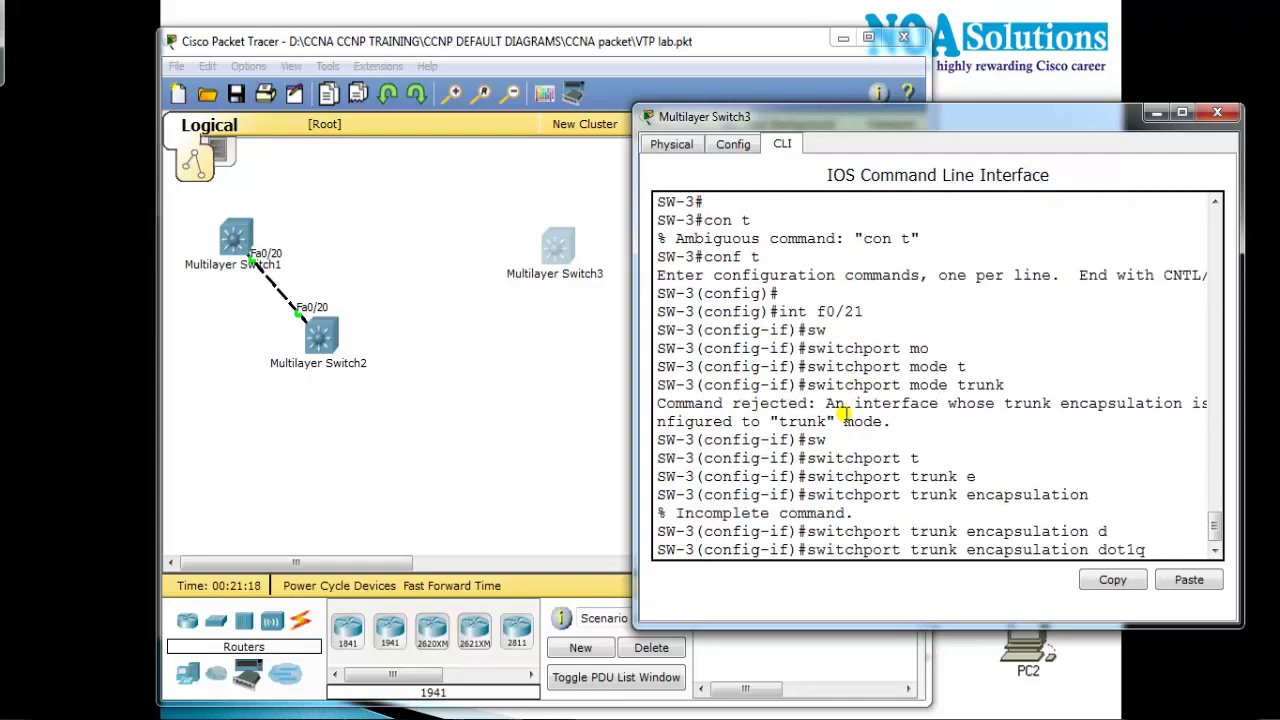
{"action": "type", "text": "sw"}
{"action": "key", "text": "Tab"}
{"action": "type", "text": "mo"}
{"action": "key", "text": "Tab"}
{"action": "type", "text": "t"}
{"action": "key", "text": "Tab"}
{"action": "key", "text": "Return"}
{"action": "key", "text": "Return"}
{"action": "type", "text": "end"}
{"action": "key", "text": "Return"}
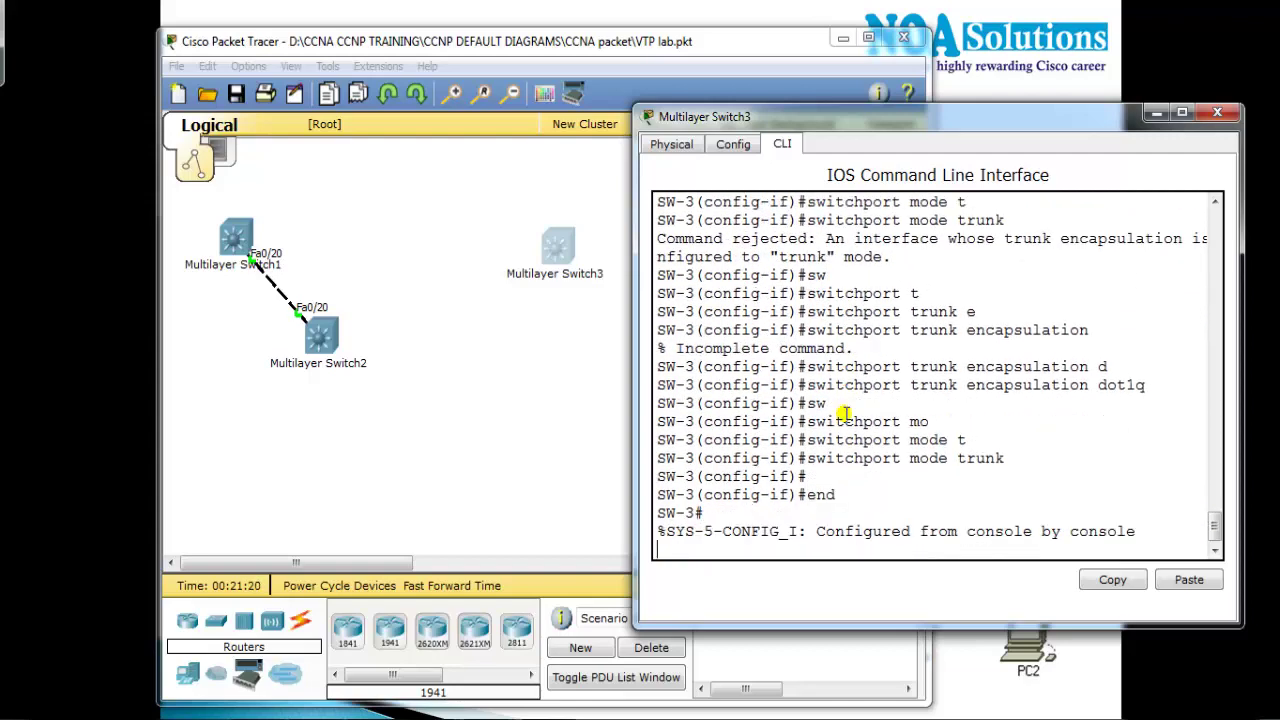
Run a copper cross-over cable from Switch3 FastEthernet0/21 to Switch2 FastEthernet0/21.
{"action": "left_click", "coordinate": [460, 365]}
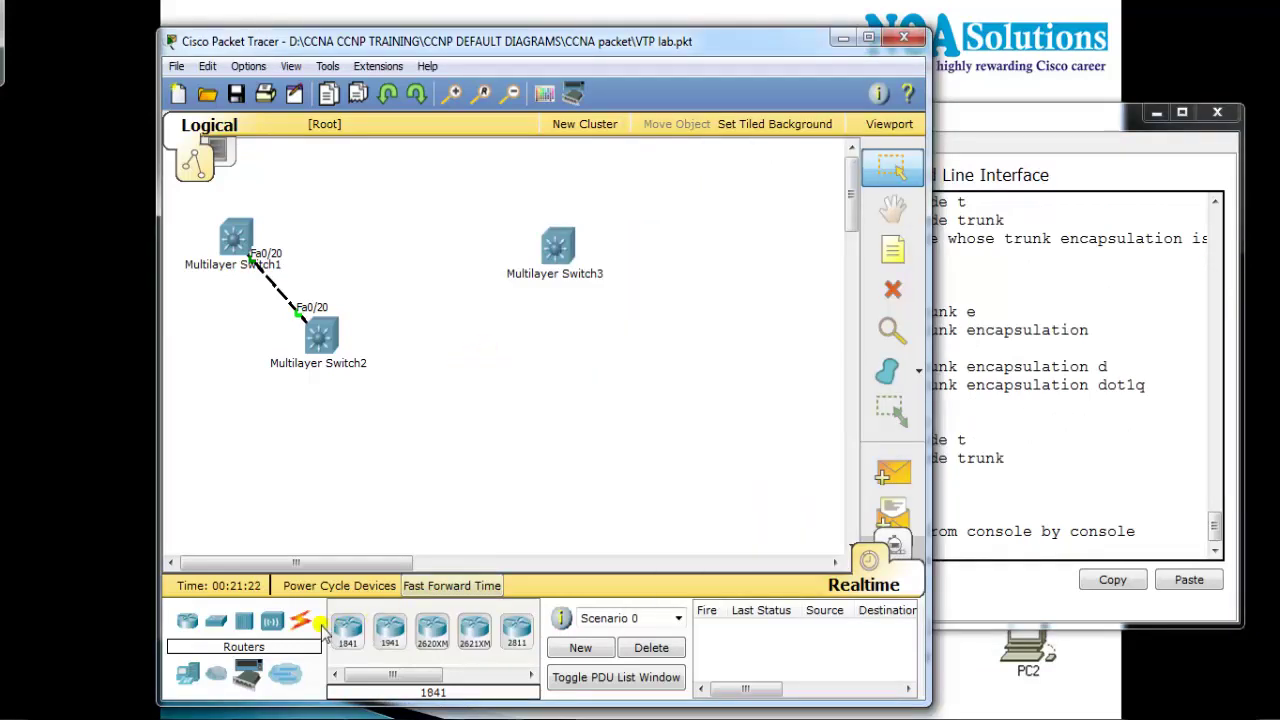
{"action": "left_click", "coordinate": [300, 623]}
{"action": "left_click", "coordinate": [474, 631]}
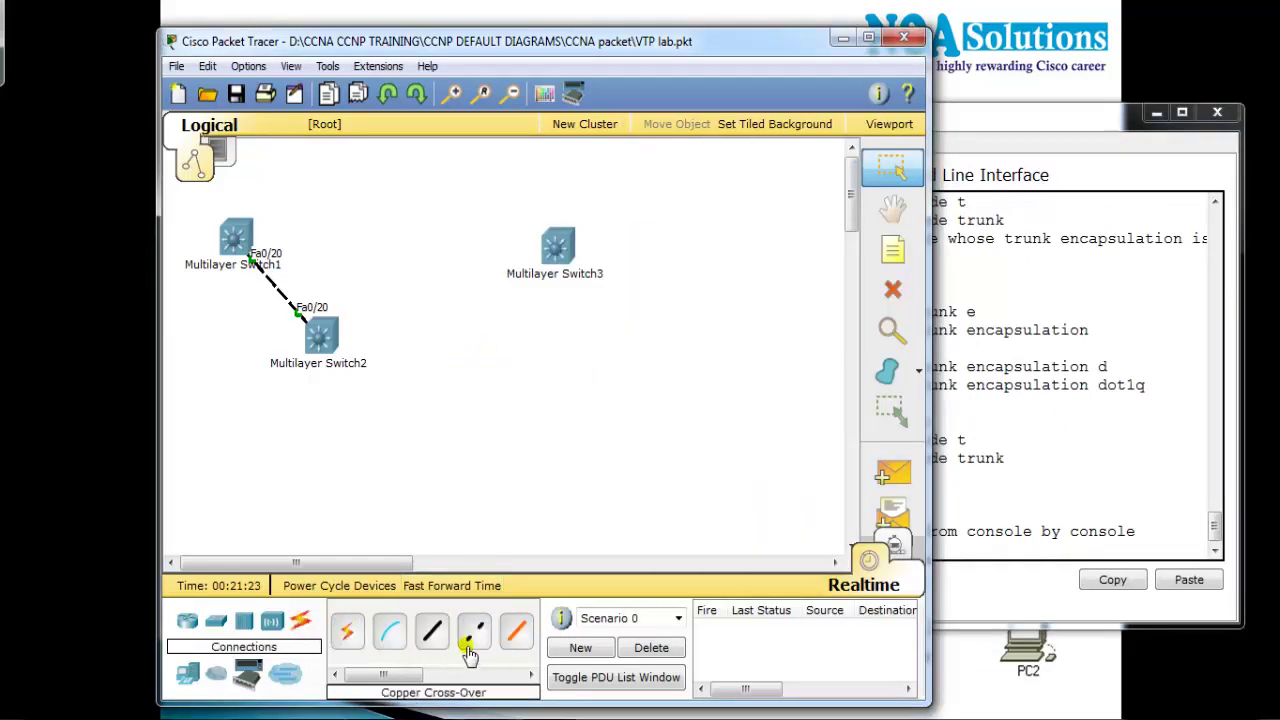
{"action": "left_click", "coordinate": [560, 240]}
{"action": "left_click", "coordinate": [590, 648]}
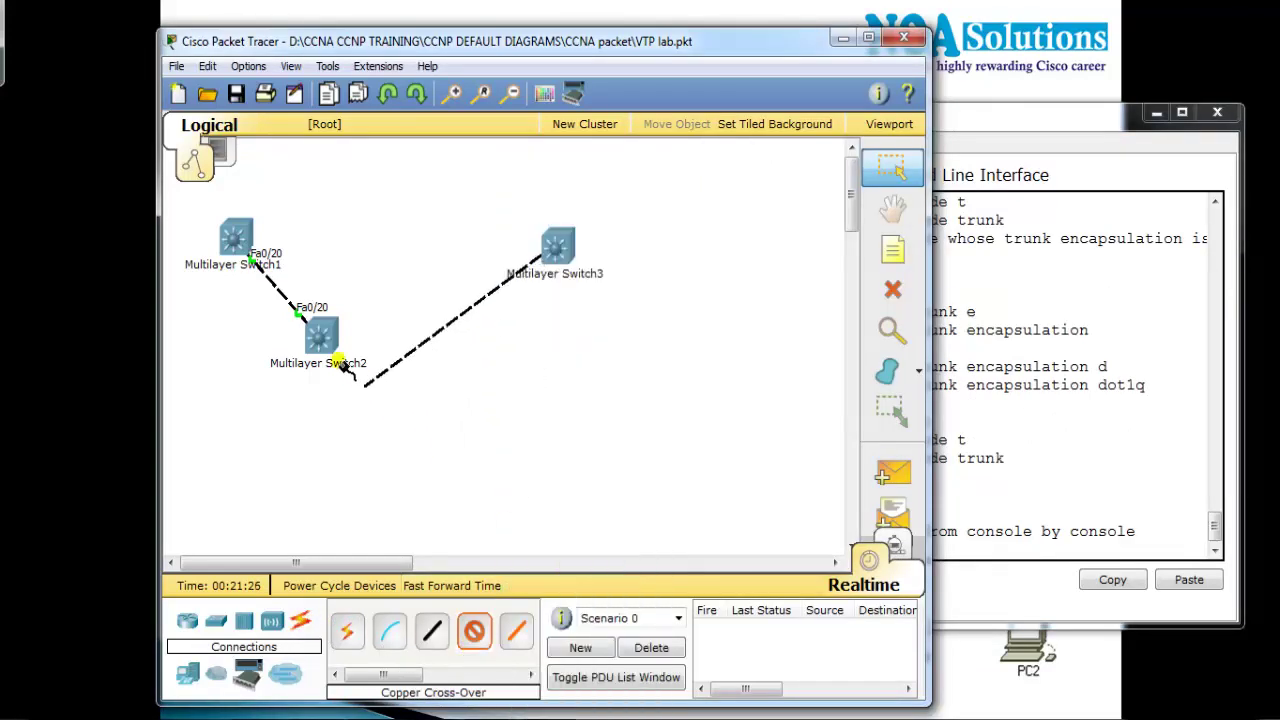
{"action": "left_click", "coordinate": [322, 342]}
{"action": "left_click", "coordinate": [385, 655]}
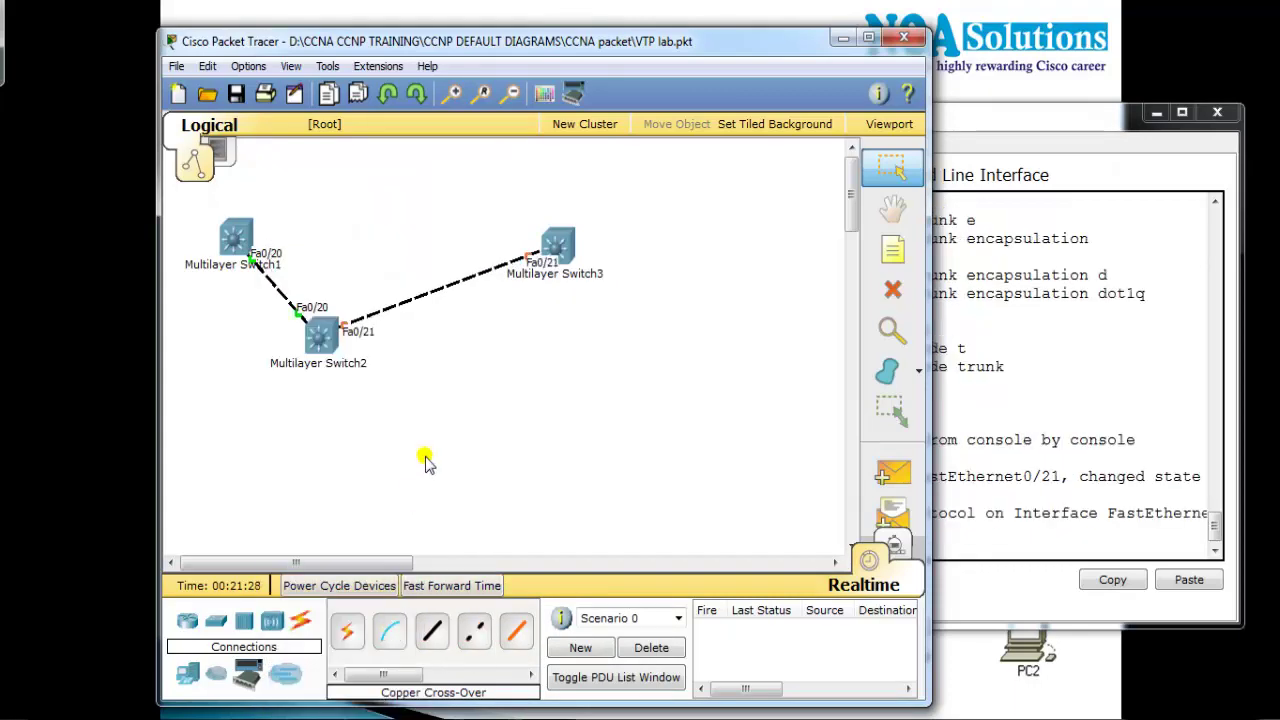
{"action": "left_click", "coordinate": [1024, 412]}
Run show vtp status and check the configuration revision is 9.
{"action": "key", "text": "Return"}
{"action": "key", "text": "Return"}
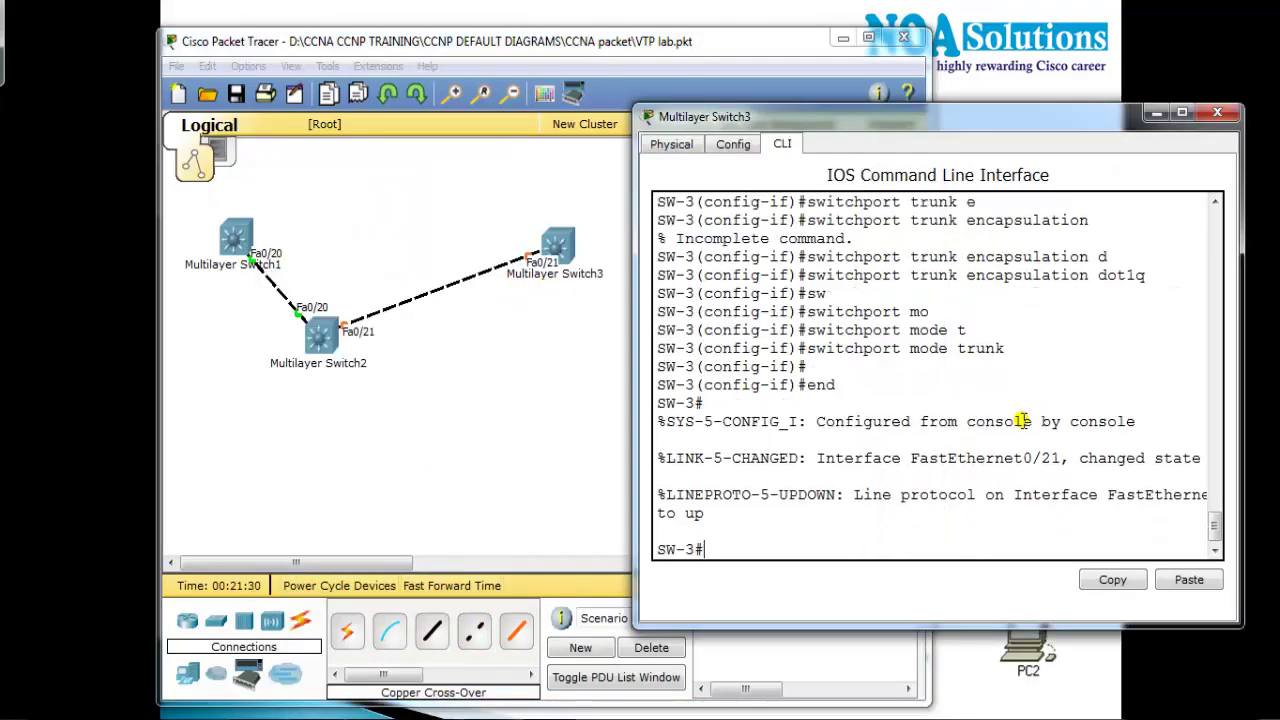
{"action": "type", "text": "sh vtp st"}
{"action": "key", "text": "Tab"}
{"action": "key", "text": "Return"}
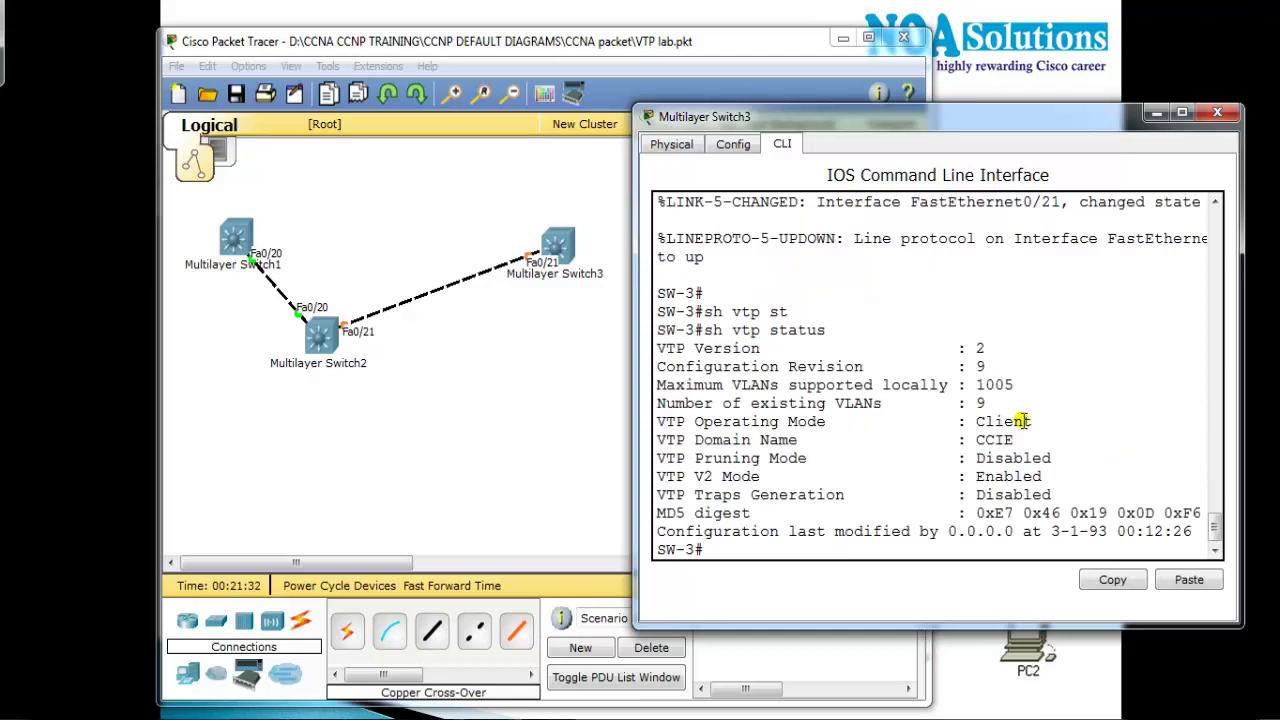
{"action": "left_click_drag", "start_coordinate": [806, 366], "coordinate": [997, 372]}
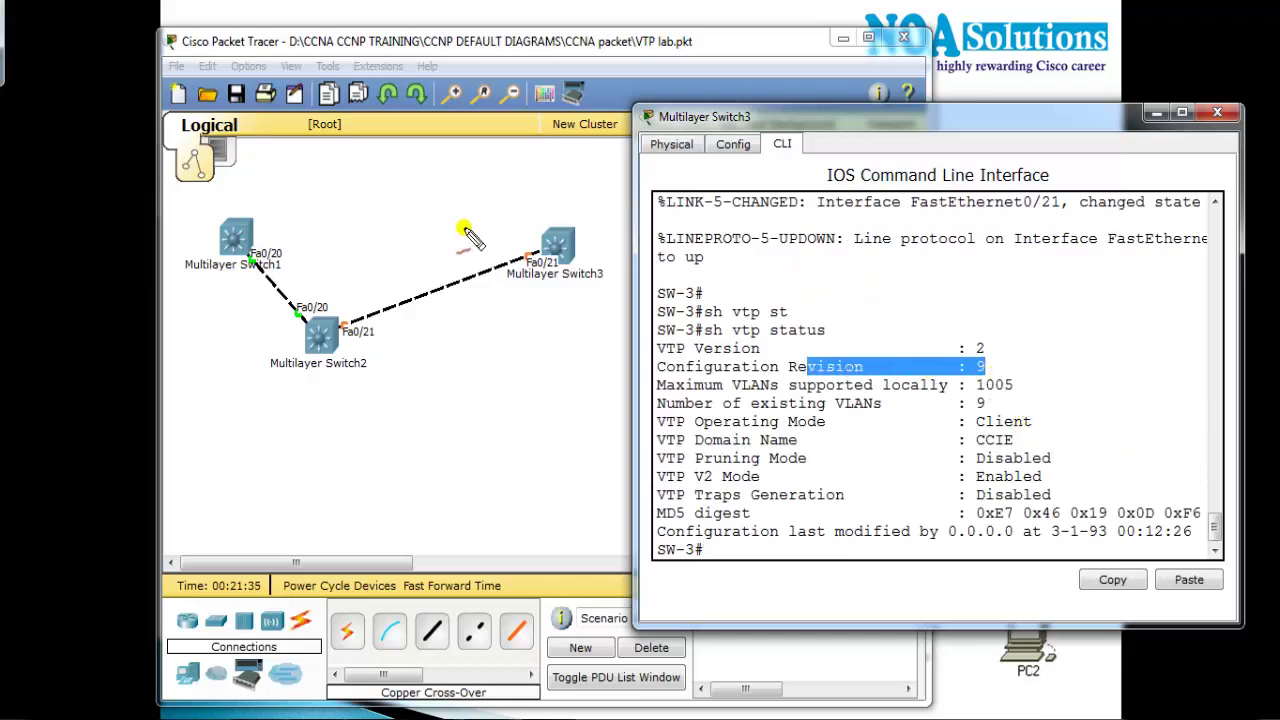
{"action": "left_click_drag", "start_coordinate": [272, 258], "coordinate": [503, 250]}
{"action": "left_click", "coordinate": [860, 376]}
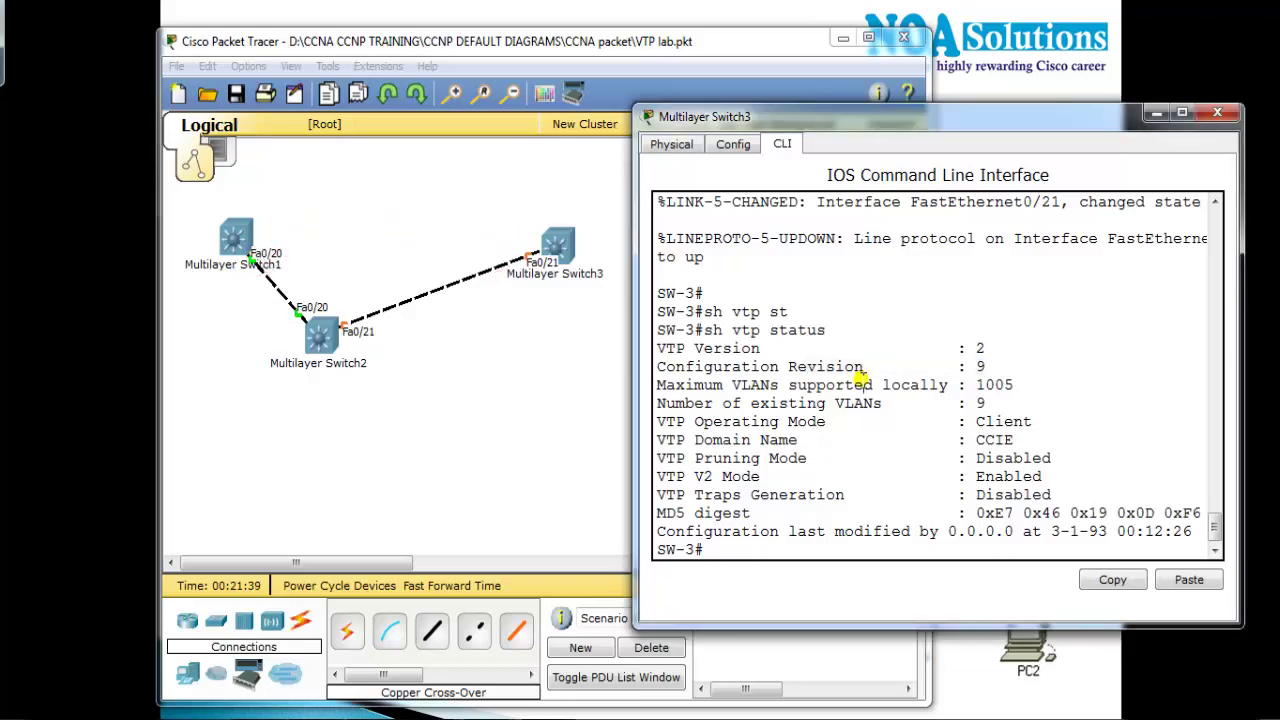
Run show vlan and confirm VLANs 20 to 50 were learned.
{"action": "key", "text": "Return"}
{"action": "key", "text": "Return"}
{"action": "type", "text": "sh"}
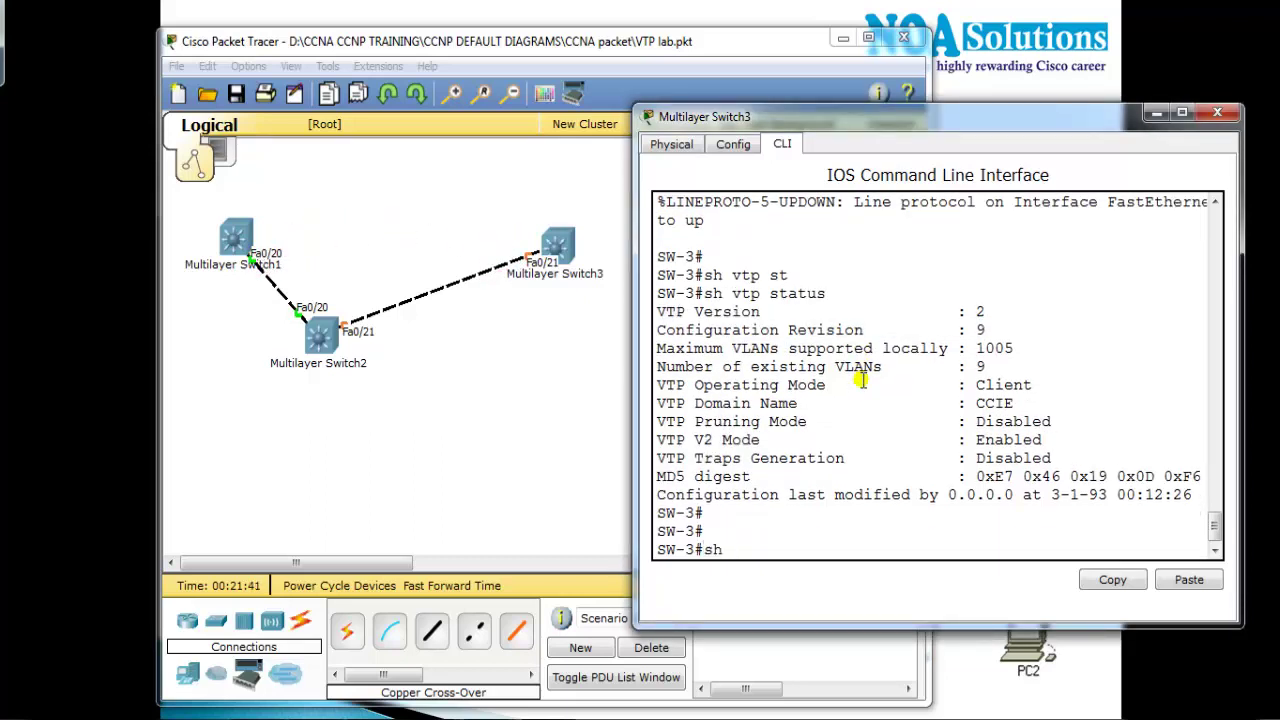
{"action": "type", "text": " vlan"}
{"action": "key", "text": "Return"}
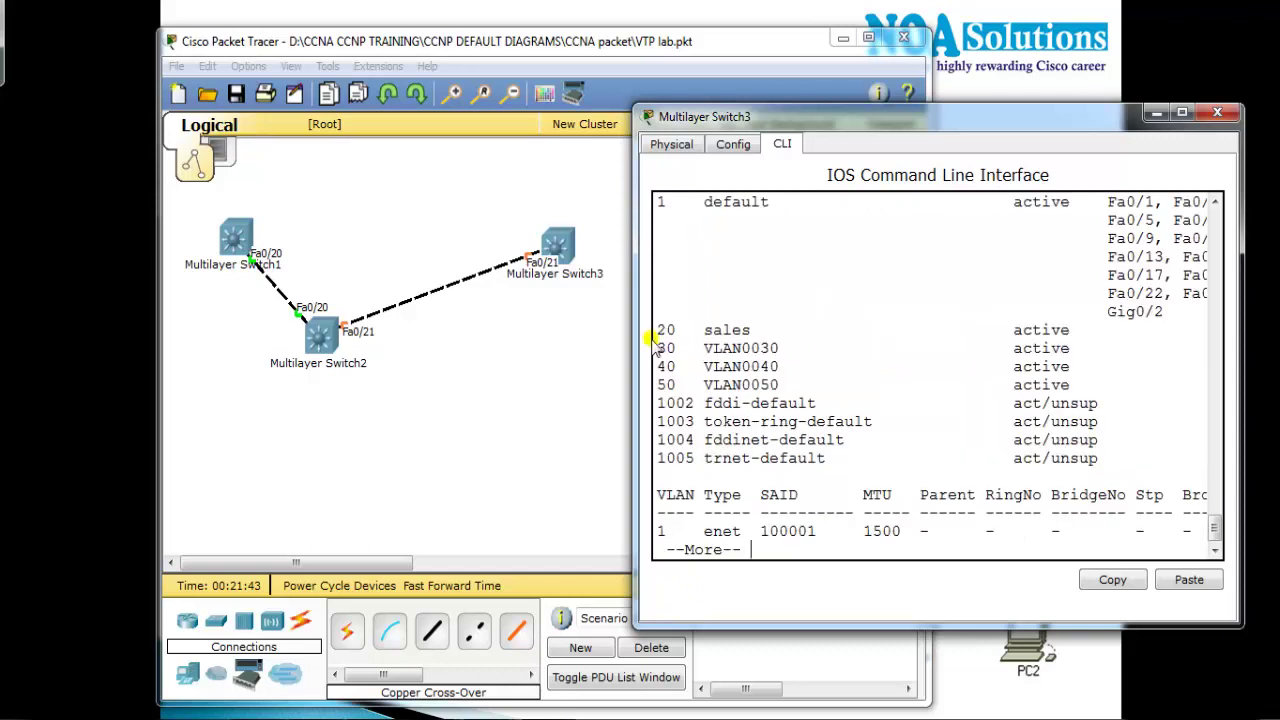
{"action": "left_click_drag", "start_coordinate": [657, 330], "coordinate": [1098, 402]}
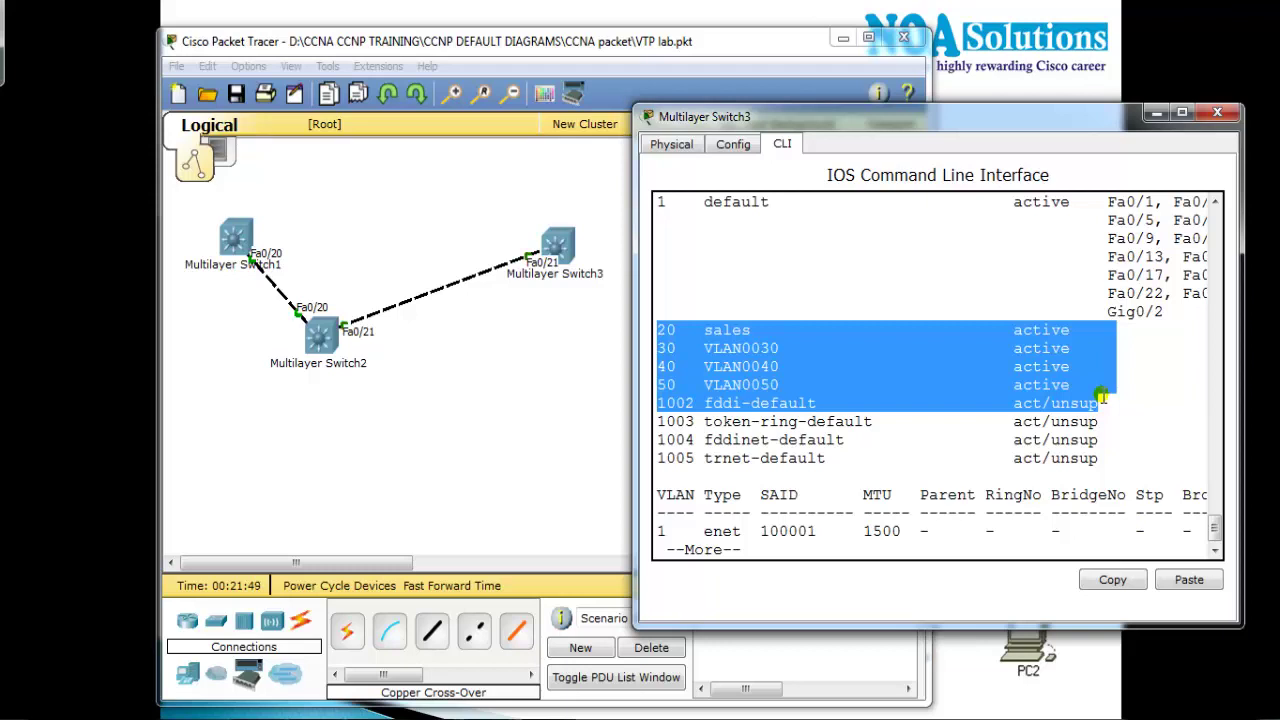
{"action": "left_click", "coordinate": [530, 422]}
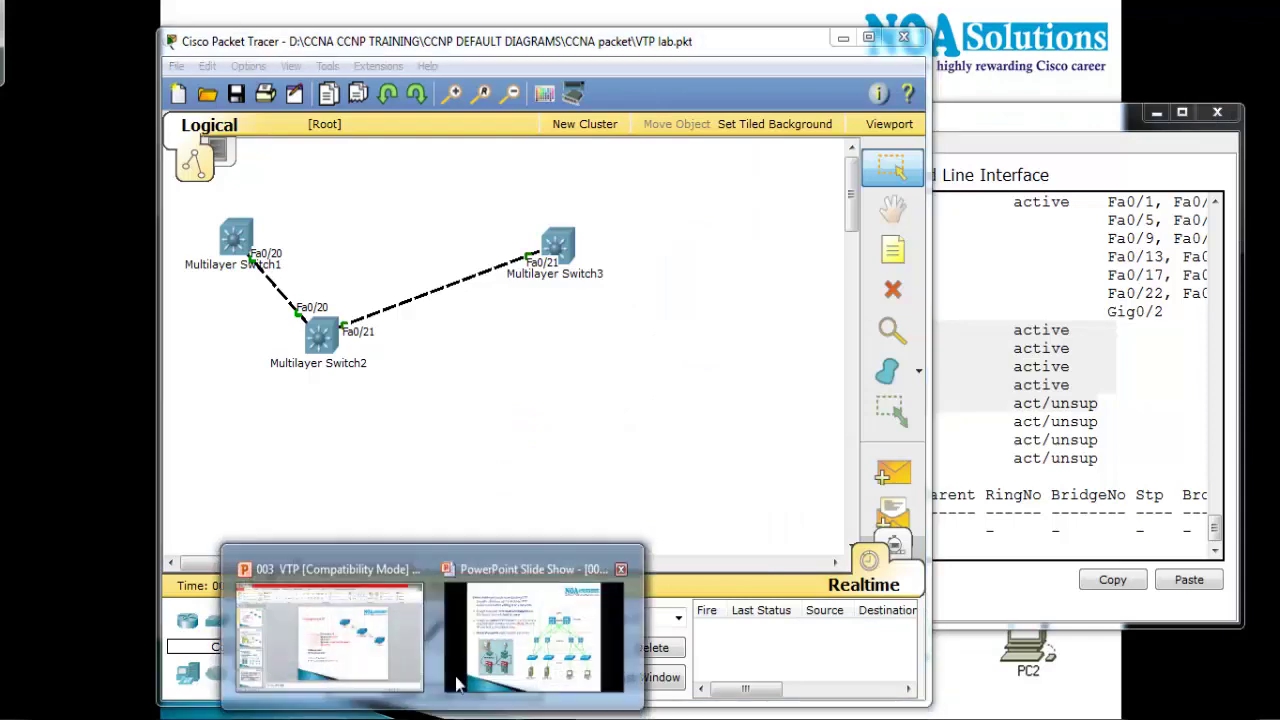